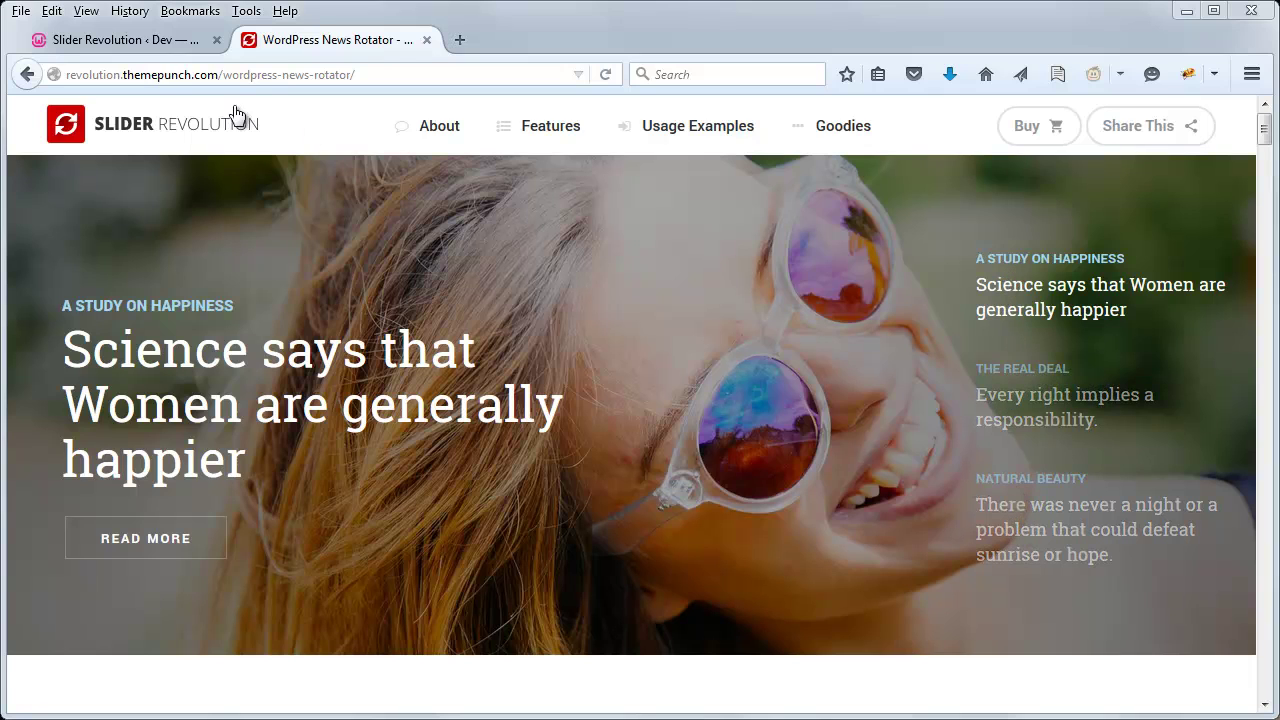
Import the News Gallery template from the Slider Template Library, using the online ThemePunch server as the source
{"action": "left_click", "coordinate": [137, 40]}
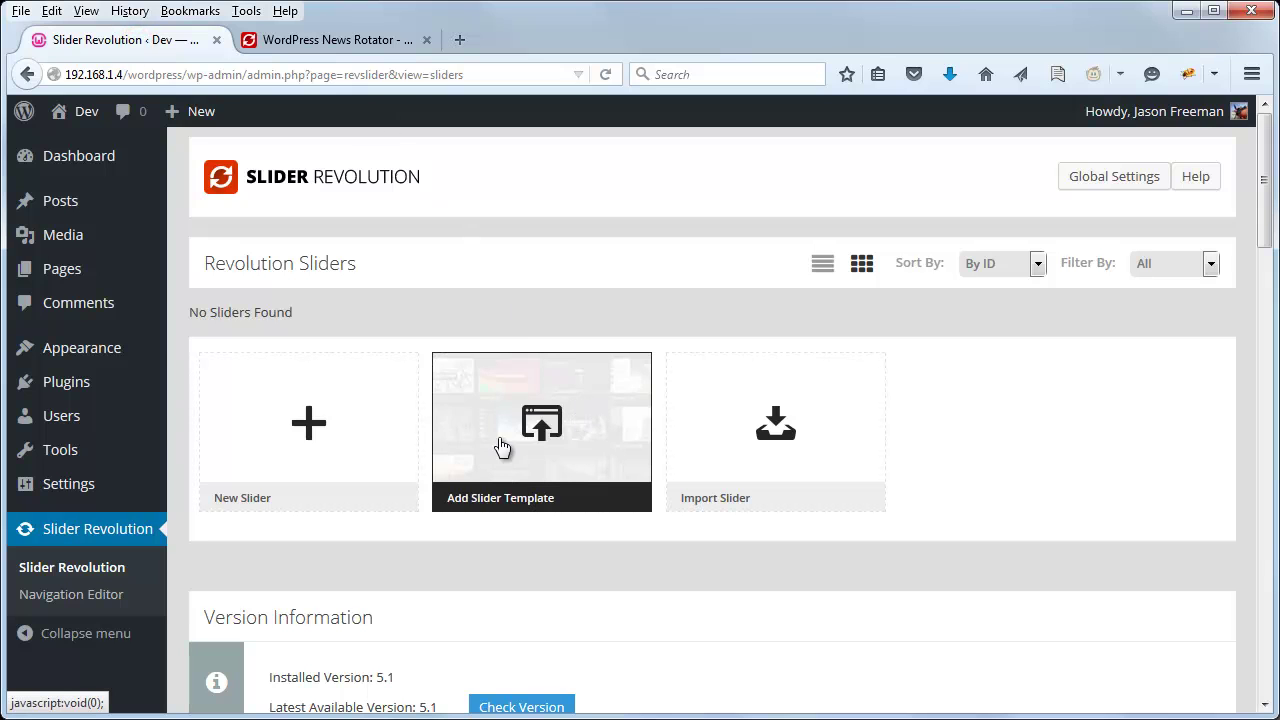
{"action": "left_click", "coordinate": [548, 420]}
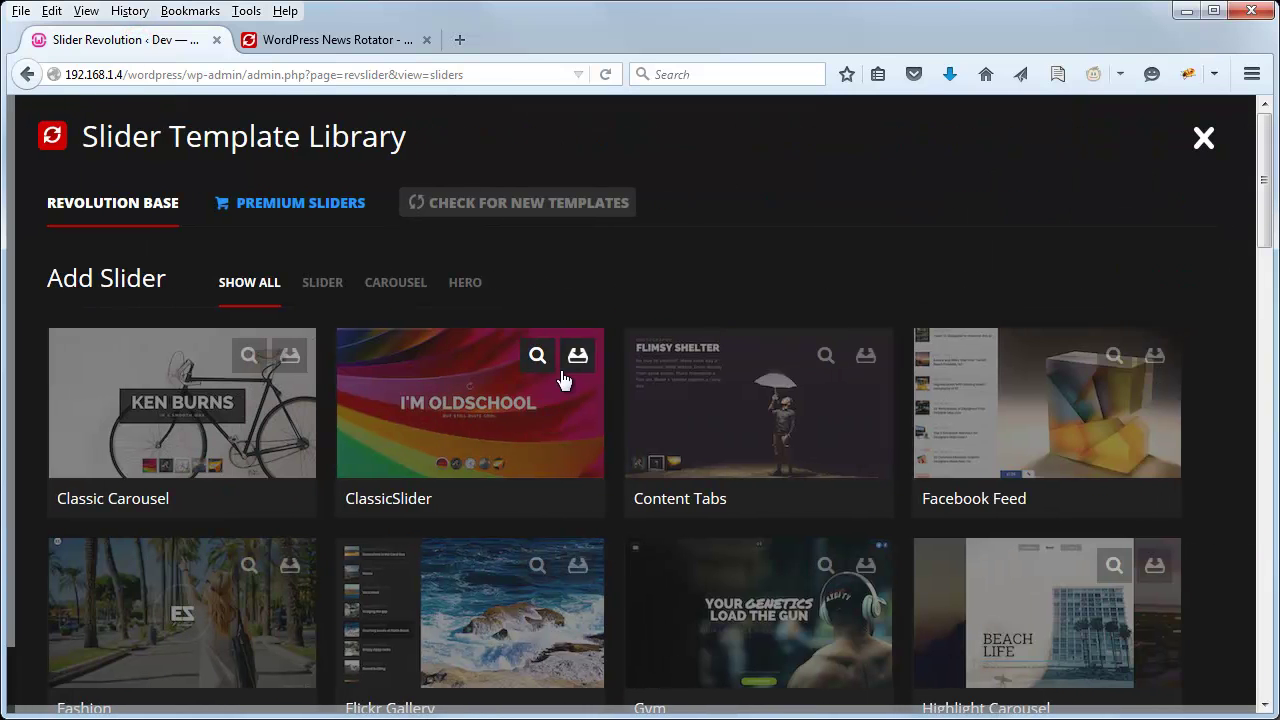
{"action": "scroll", "coordinate": [498, 396], "scroll_direction": "down", "scroll_amount": 2}
{"action": "scroll", "coordinate": [498, 396], "scroll_direction": "down", "scroll_amount": 5}
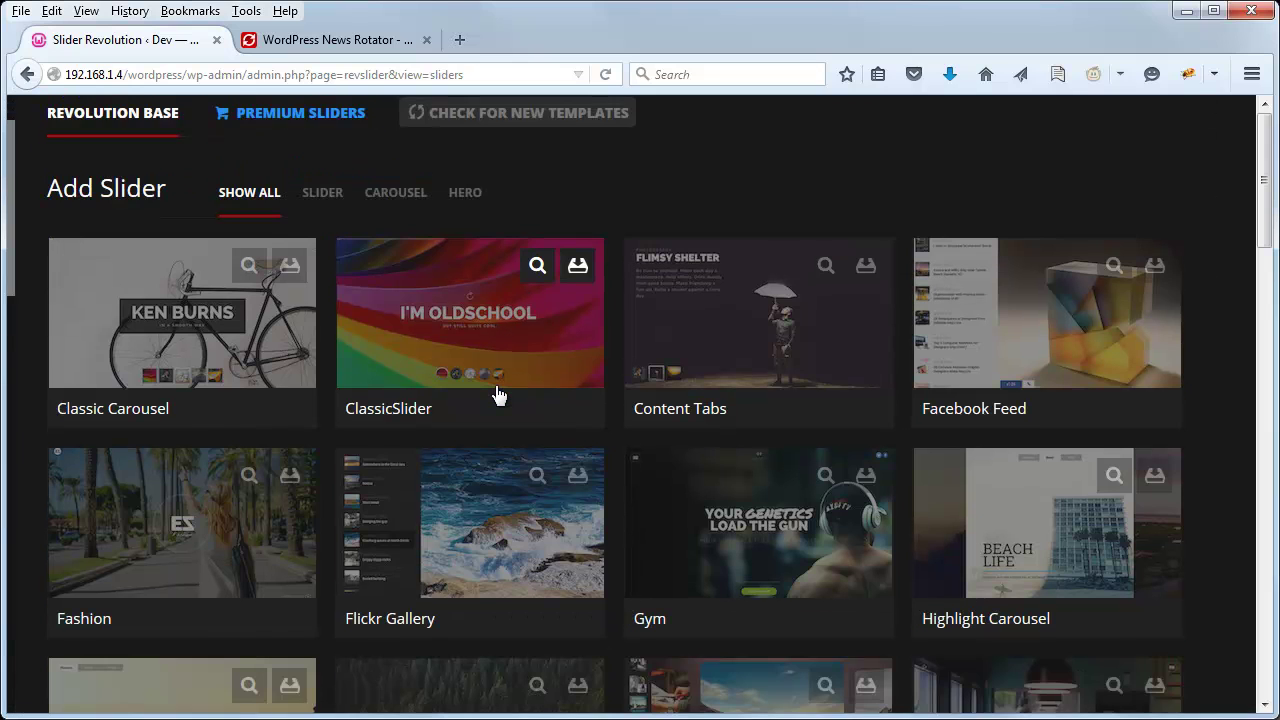
{"action": "scroll", "coordinate": [485, 397], "scroll_direction": "down", "scroll_amount": 1}
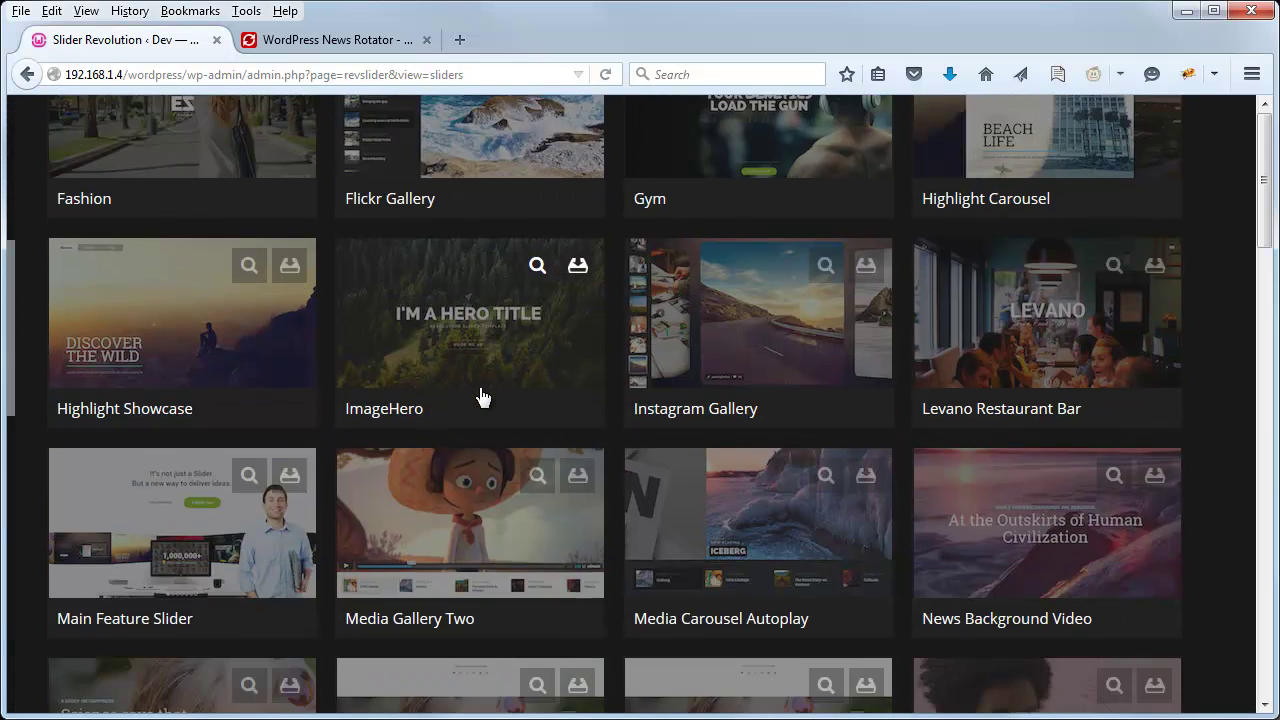
{"action": "scroll", "coordinate": [482, 397], "scroll_direction": "down", "scroll_amount": 4}
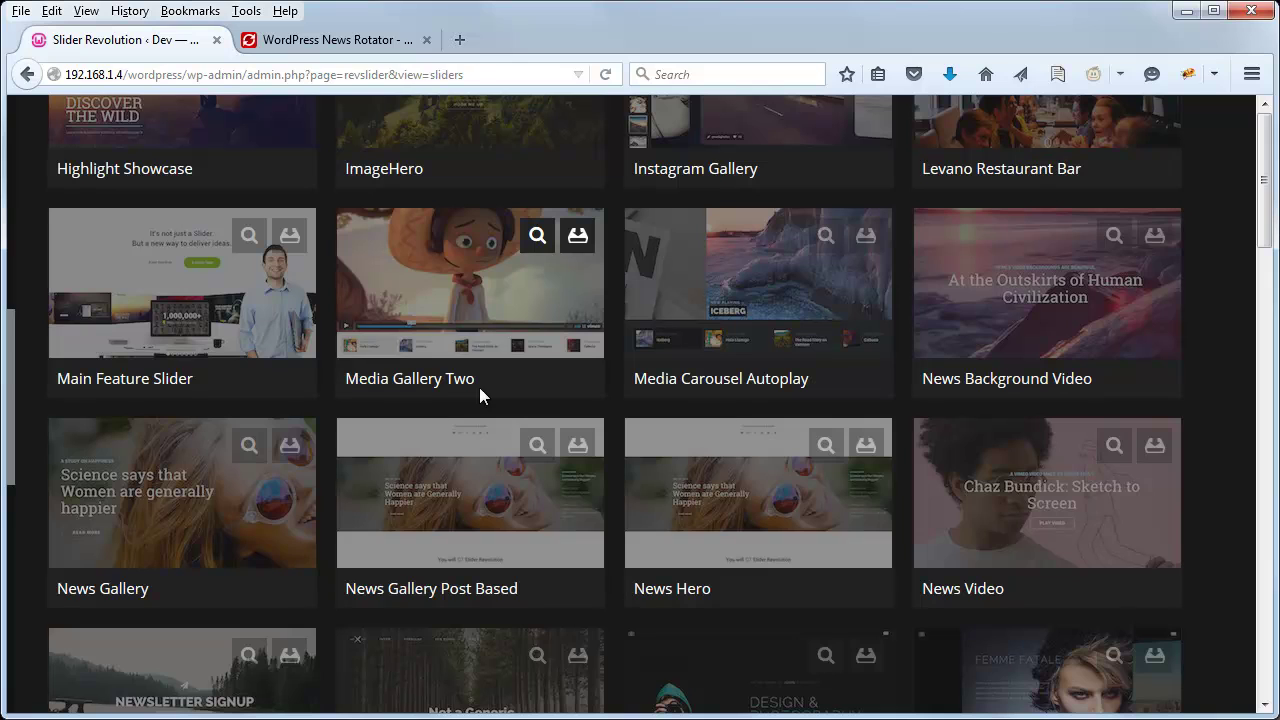
{"action": "left_click", "coordinate": [283, 447]}
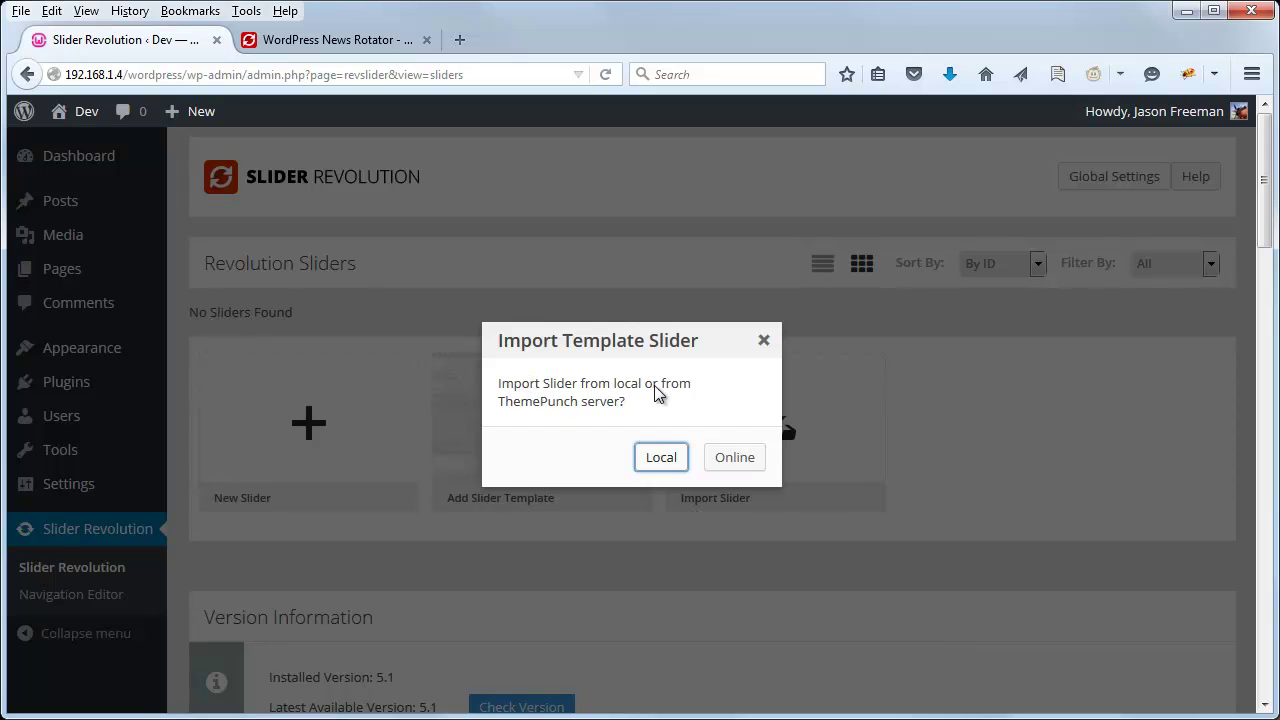
{"action": "left_click", "coordinate": [734, 458]}
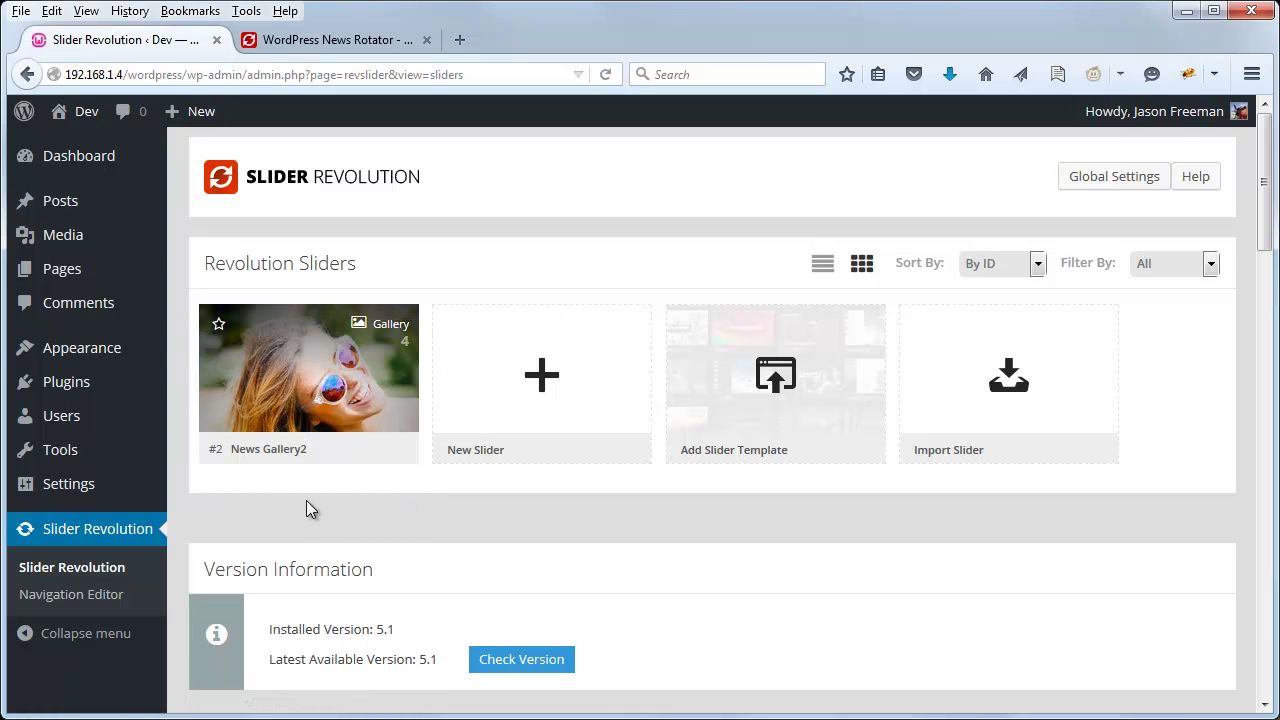
Open the WordPress pages list in a new browser tab and start editing the Home Page
{"action": "right_click", "coordinate": [86, 268]}
{"action": "left_click", "coordinate": [122, 281]}
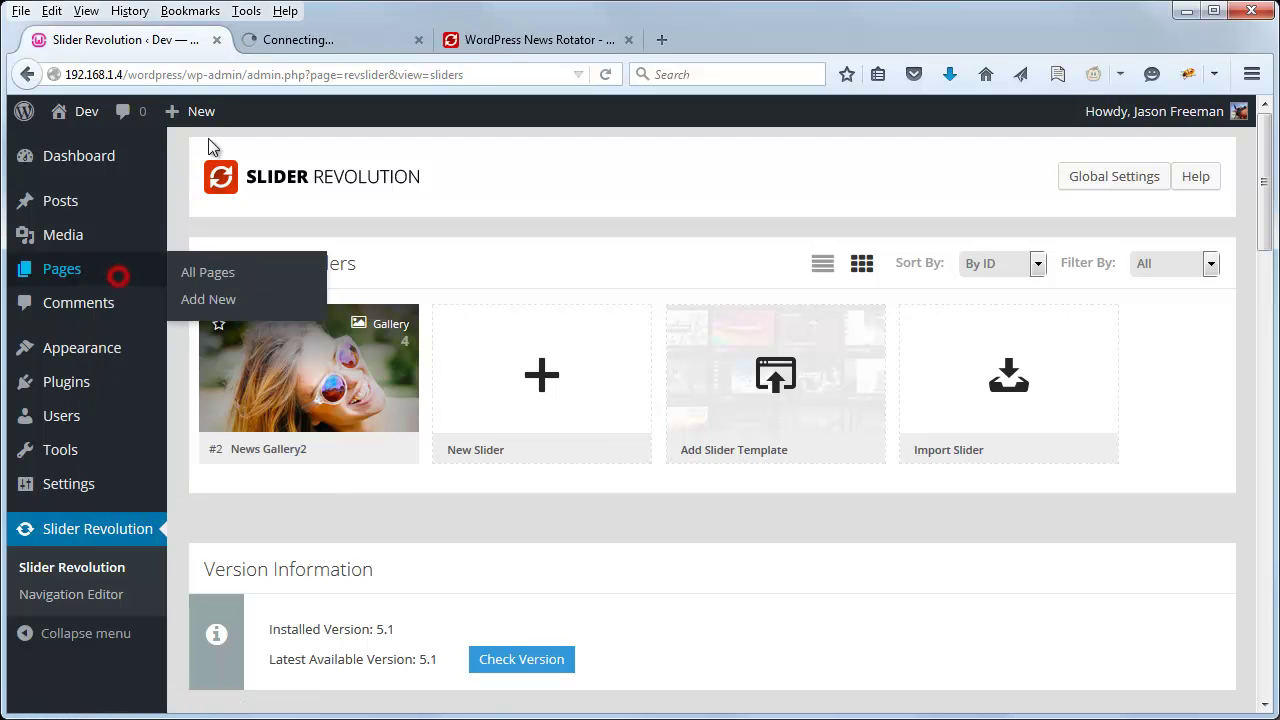
{"action": "left_click", "coordinate": [310, 38]}
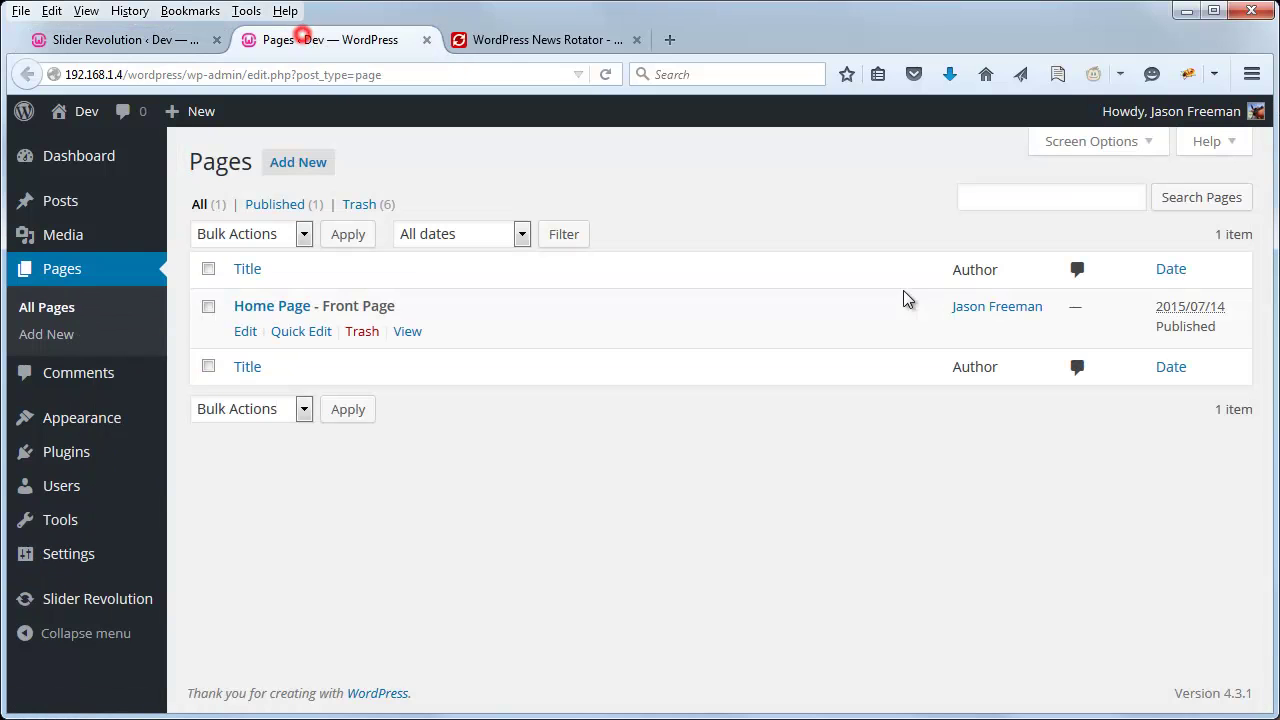
{"action": "left_click", "coordinate": [245, 331]}
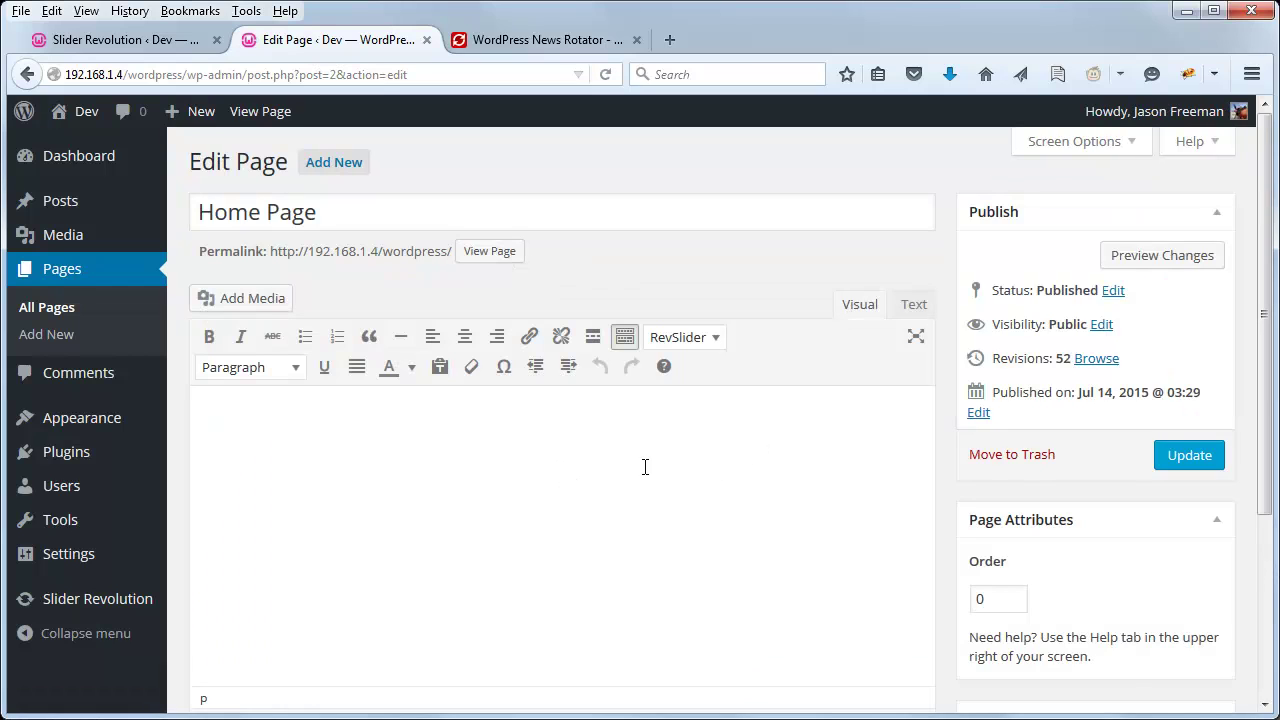
Insert the RevSlider shortcode [rev_slider alias="news-gallery2"] into the Home Page content and update the page
{"action": "left_click", "coordinate": [264, 414]}
{"action": "left_click", "coordinate": [686, 340]}
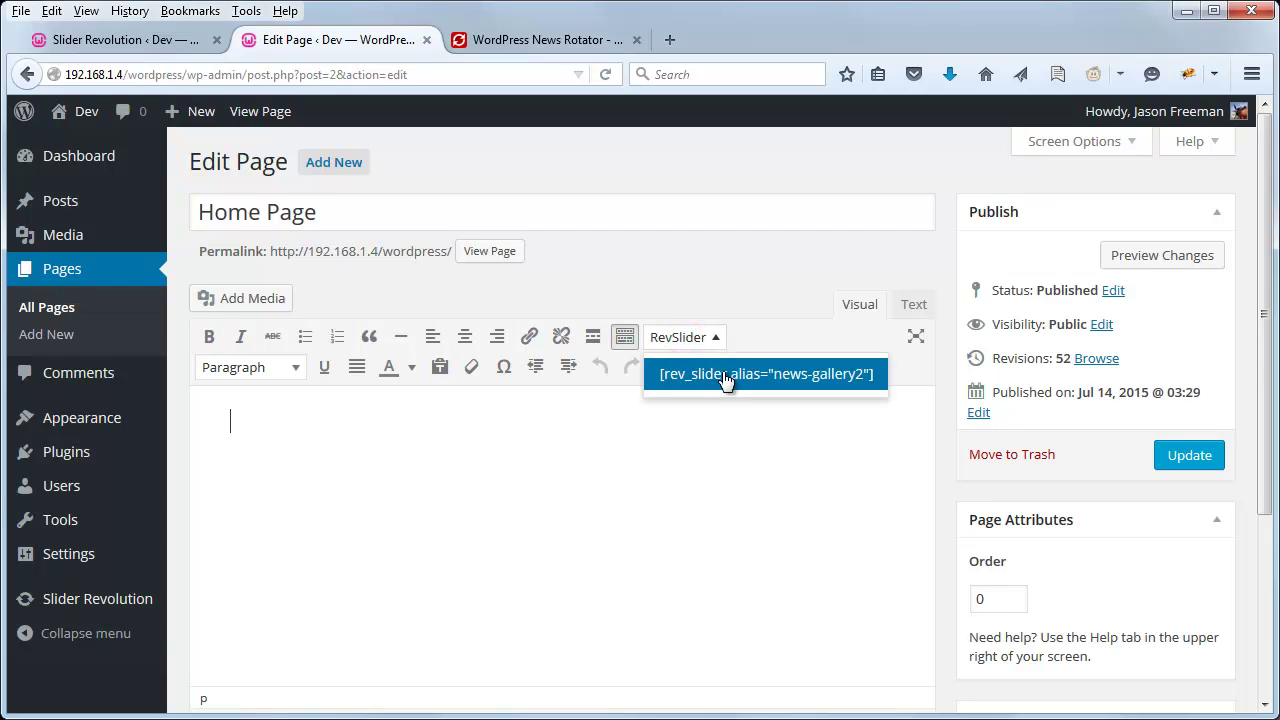
{"action": "left_click", "coordinate": [727, 376]}
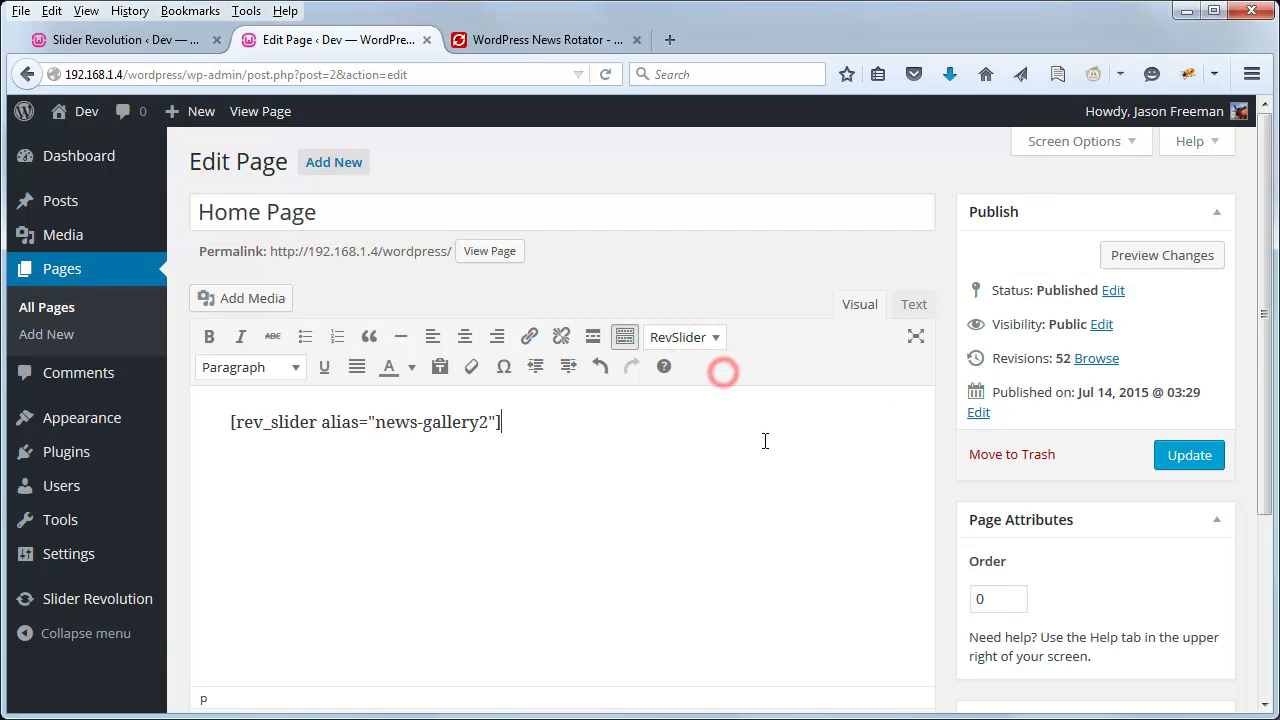
{"action": "left_click", "coordinate": [1176, 466]}
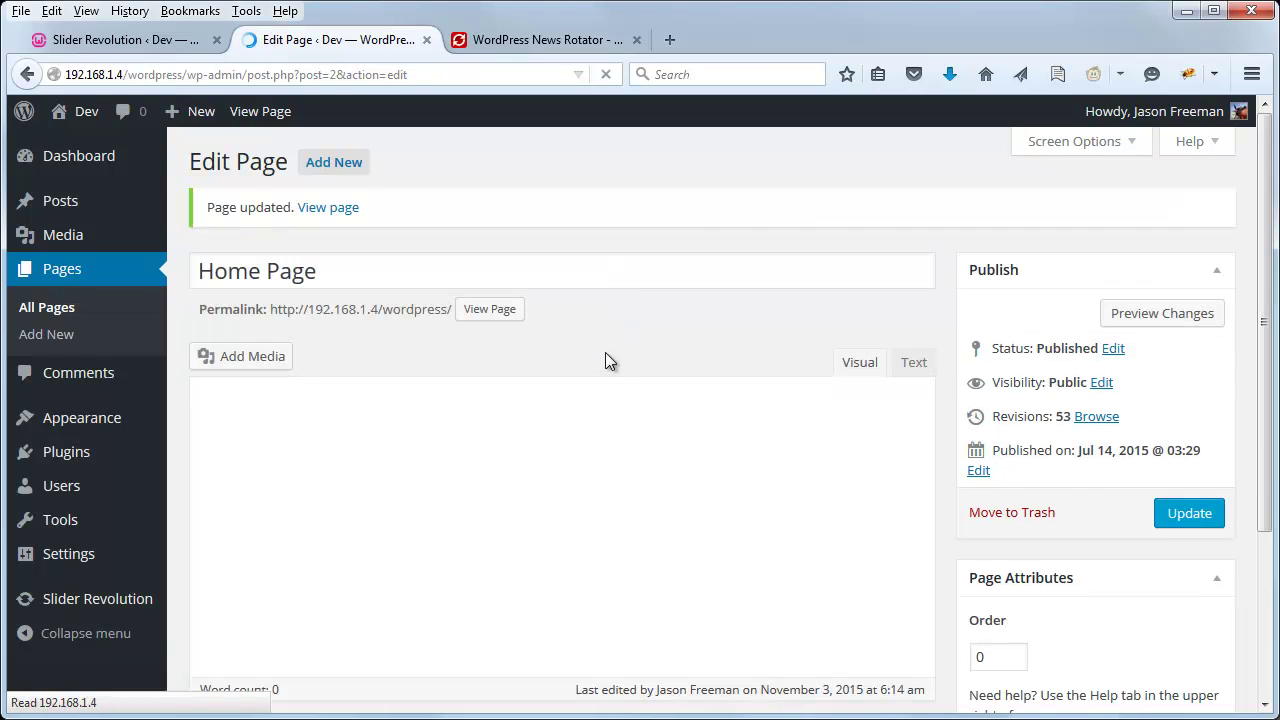
View the published Home Page in a new browser tab and preview the slider's The Real Deal and Natural Beauty slides
{"action": "right_click", "coordinate": [497, 316]}
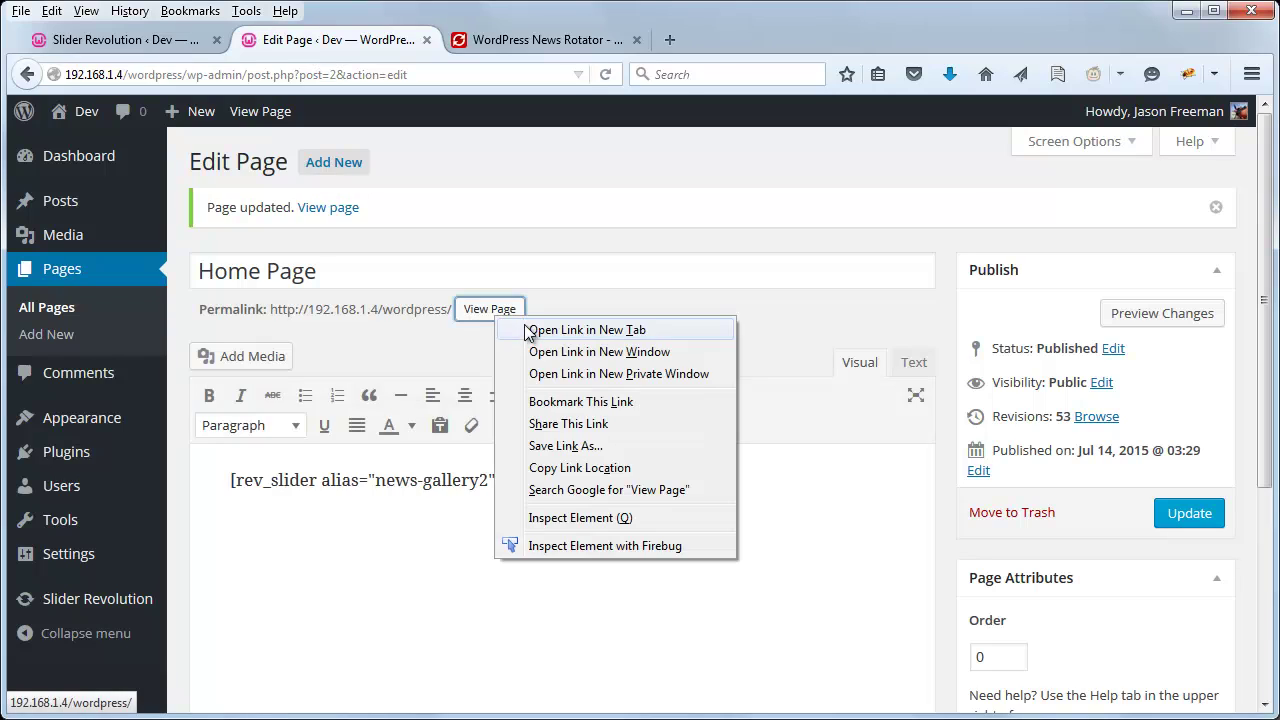
{"action": "left_click", "coordinate": [529, 330]}
{"action": "left_click", "coordinate": [500, 40]}
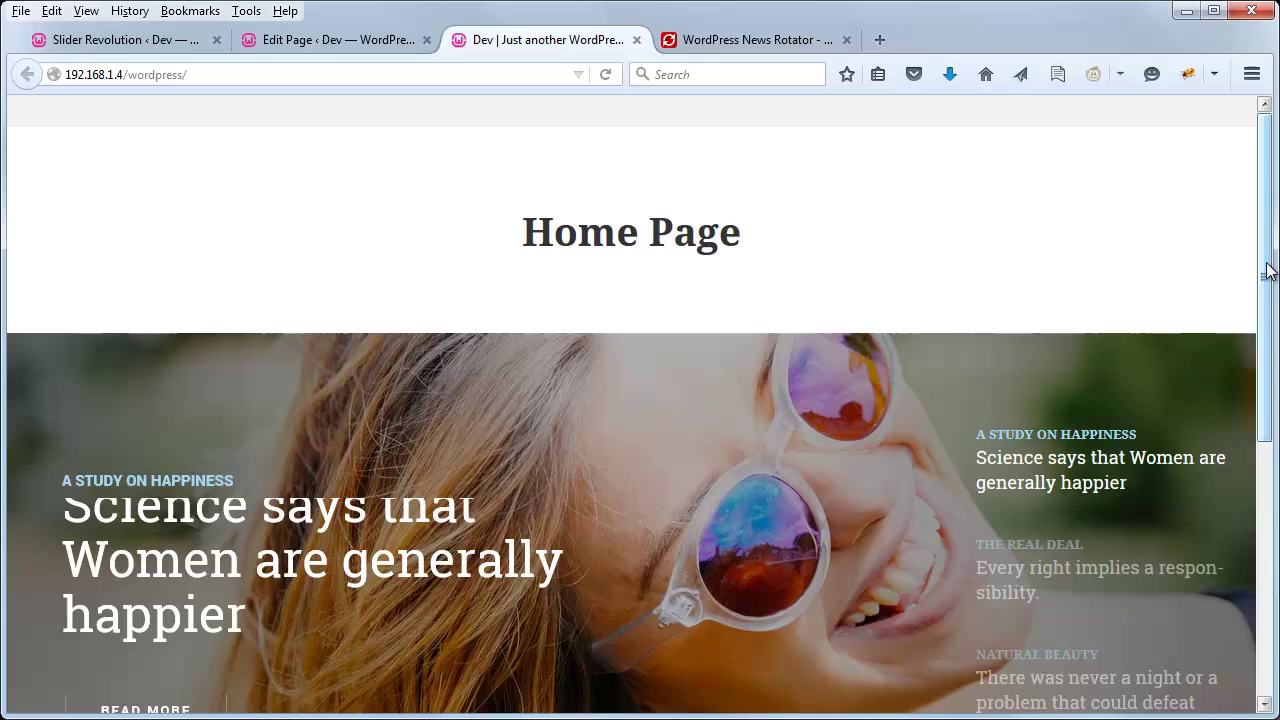
{"action": "left_click_drag", "start_coordinate": [1266, 263], "coordinate": [1266, 380]}
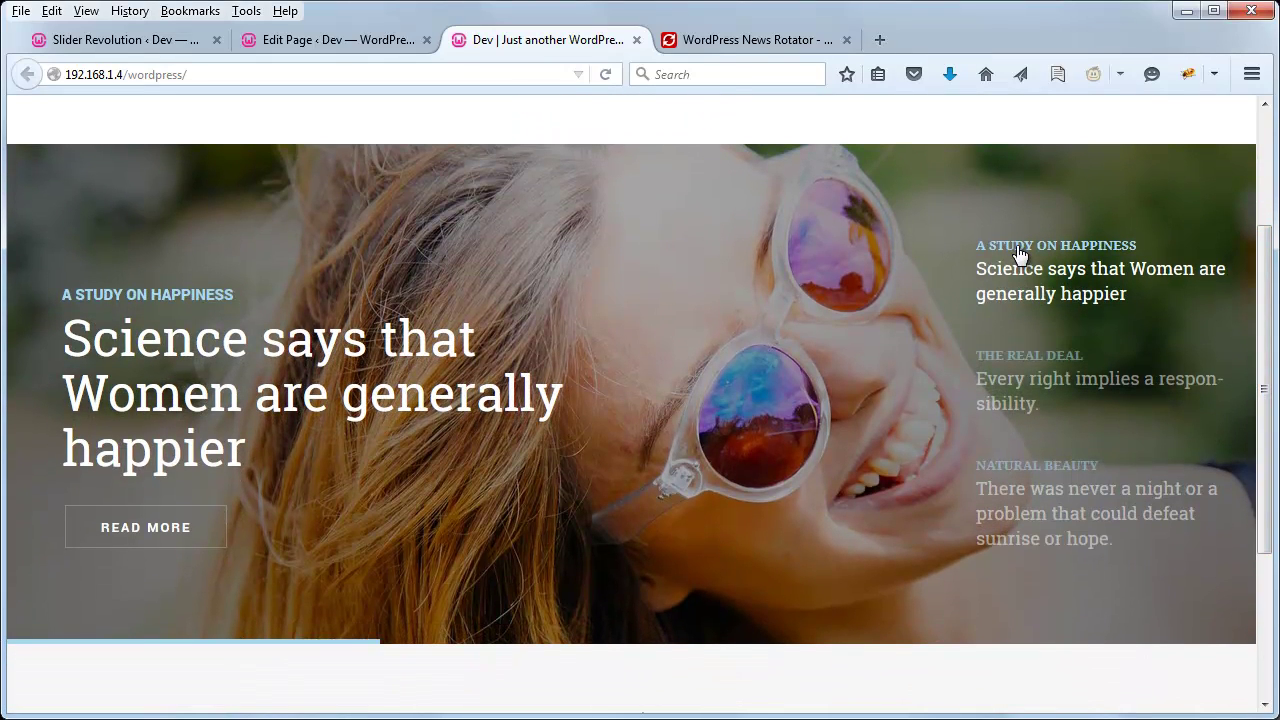
{"action": "left_click", "coordinate": [1026, 376]}
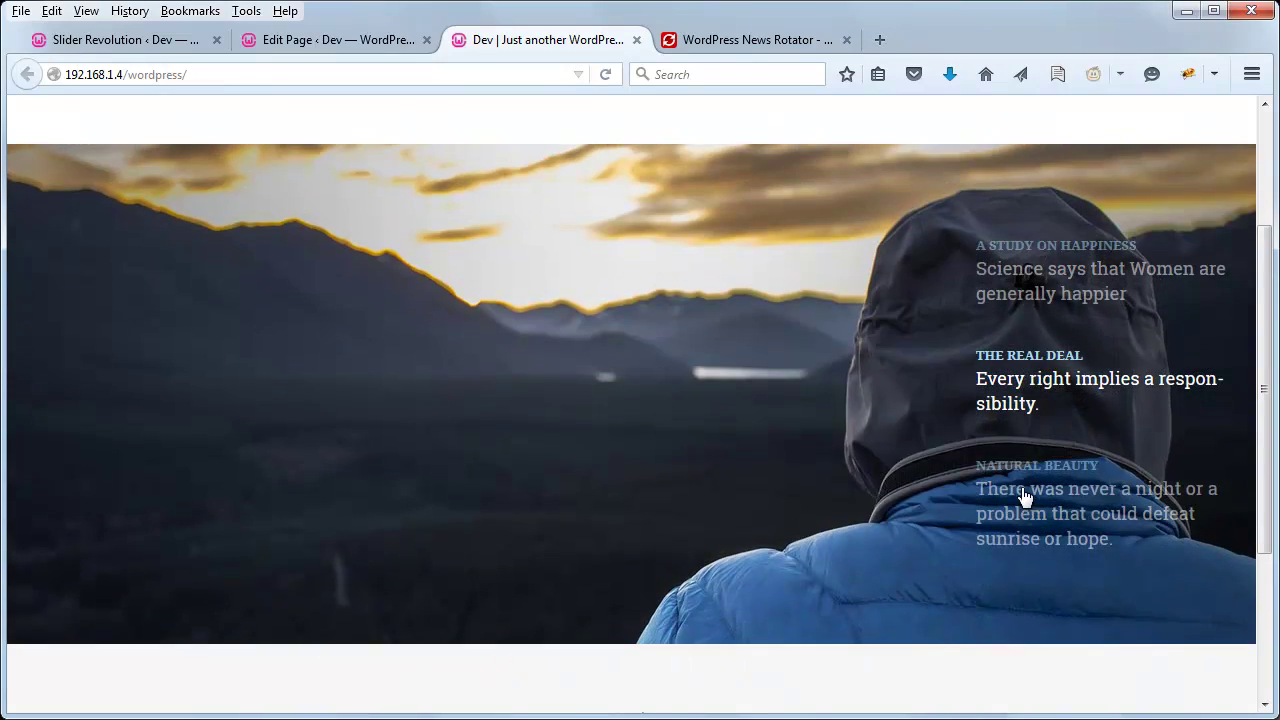
{"action": "left_click", "coordinate": [1026, 496]}
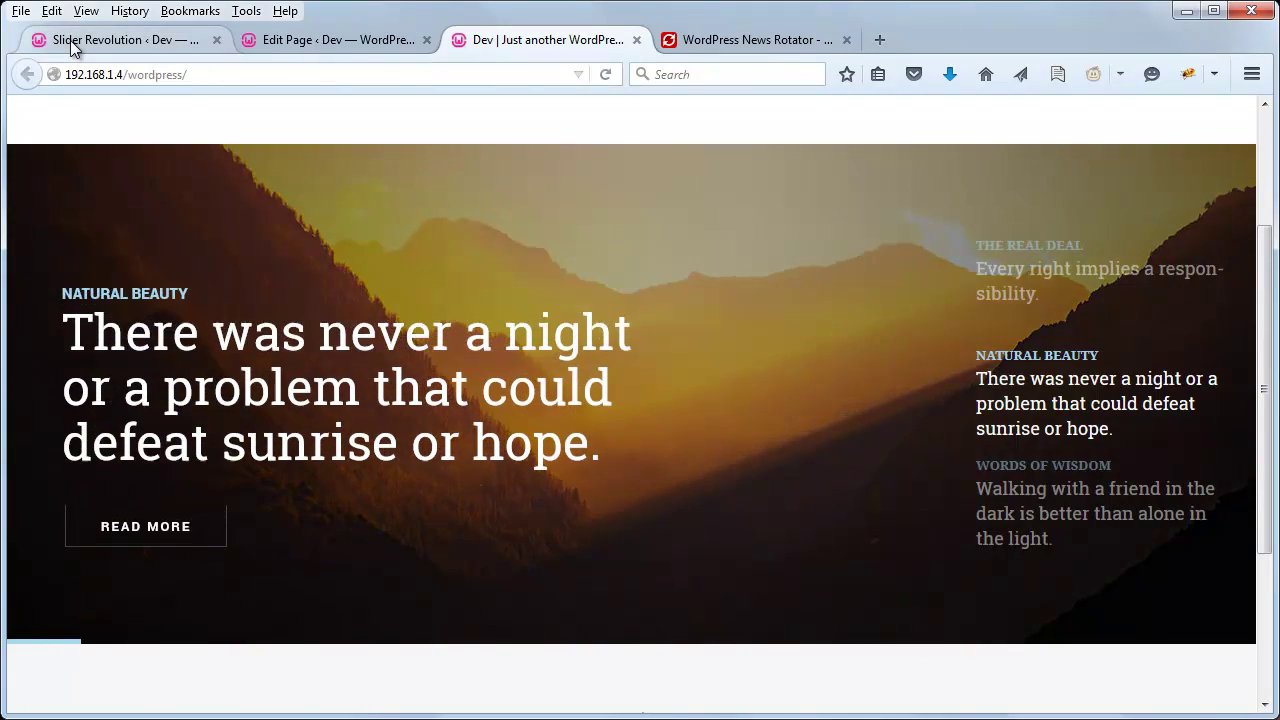
Return to the Revolution Sliders overview and open the News Gallery2 slider in the slide editor
{"action": "left_click", "coordinate": [125, 40]}
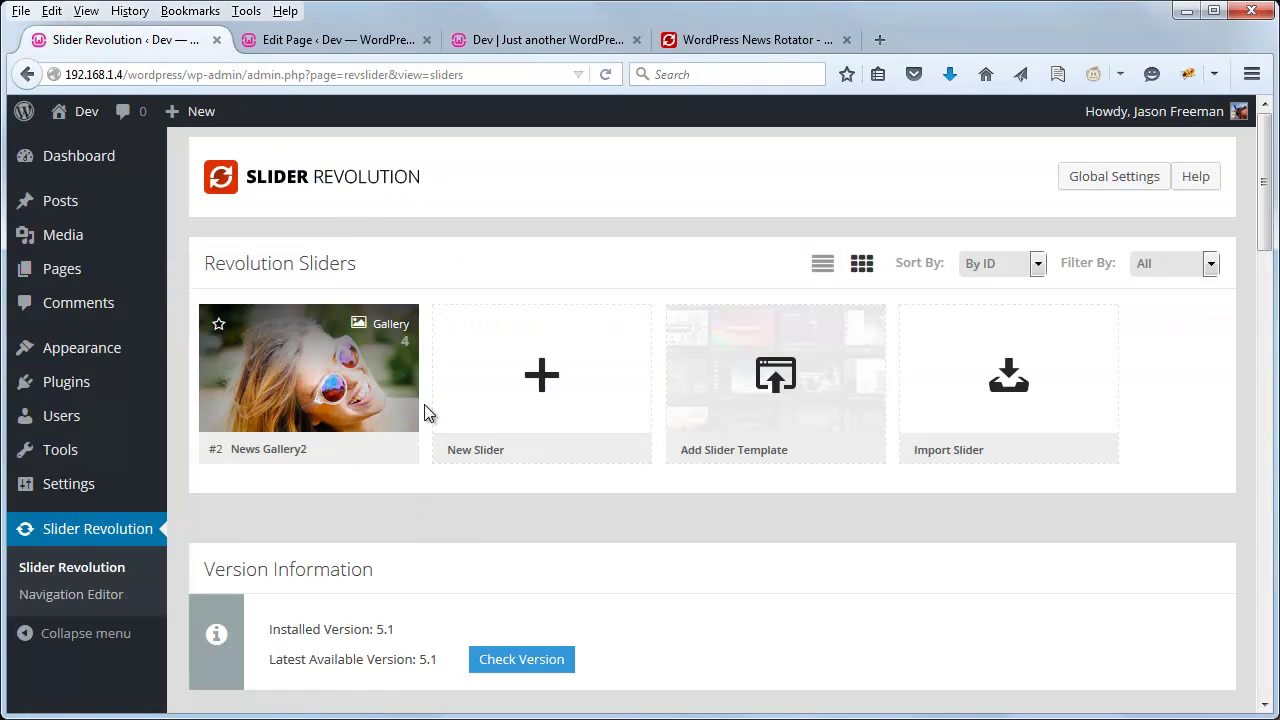
{"action": "left_click", "coordinate": [398, 452]}
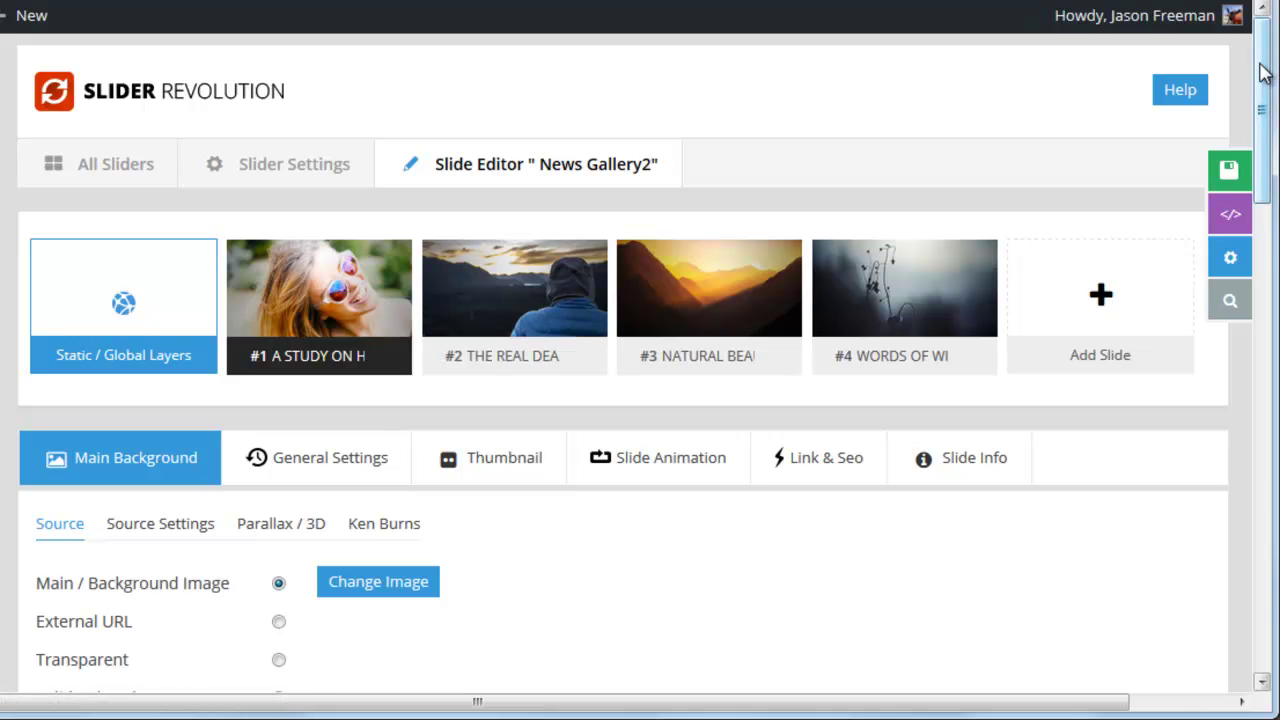
{"action": "scroll", "coordinate": [645, 580], "scroll_direction": "down", "scroll_amount": 3}
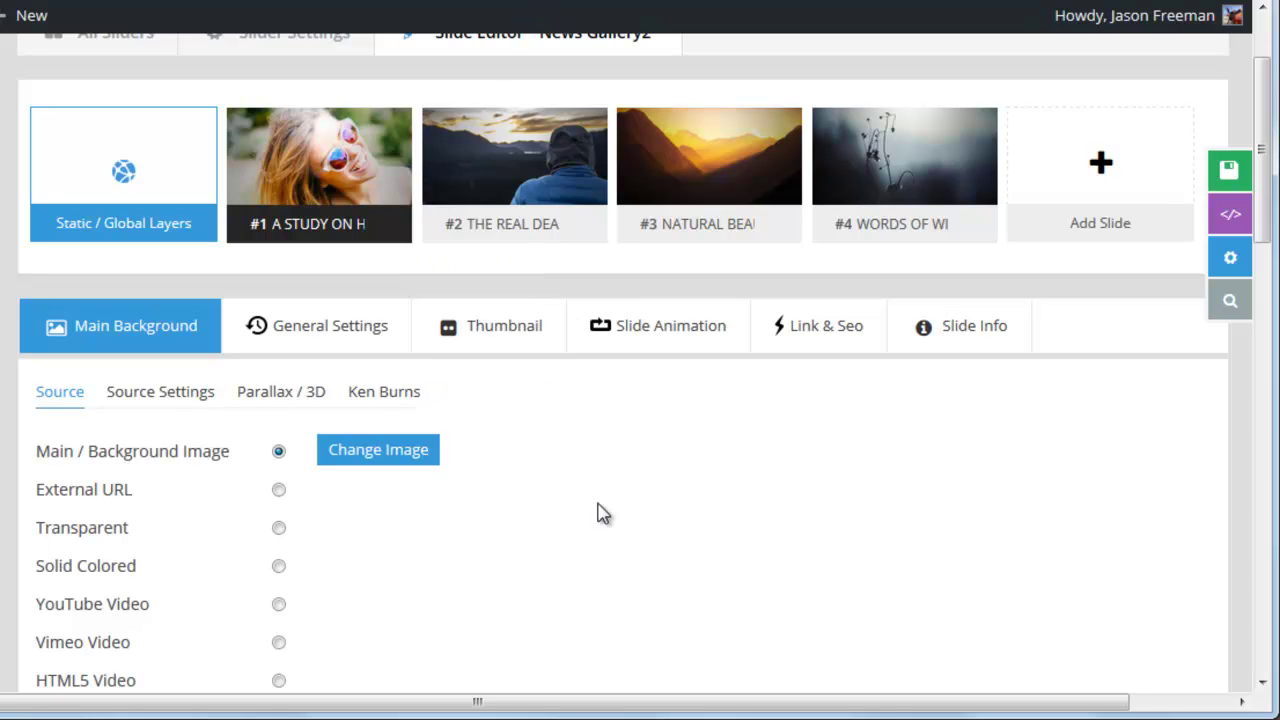
{"action": "scroll", "coordinate": [516, 500], "scroll_direction": "up", "scroll_amount": 3}
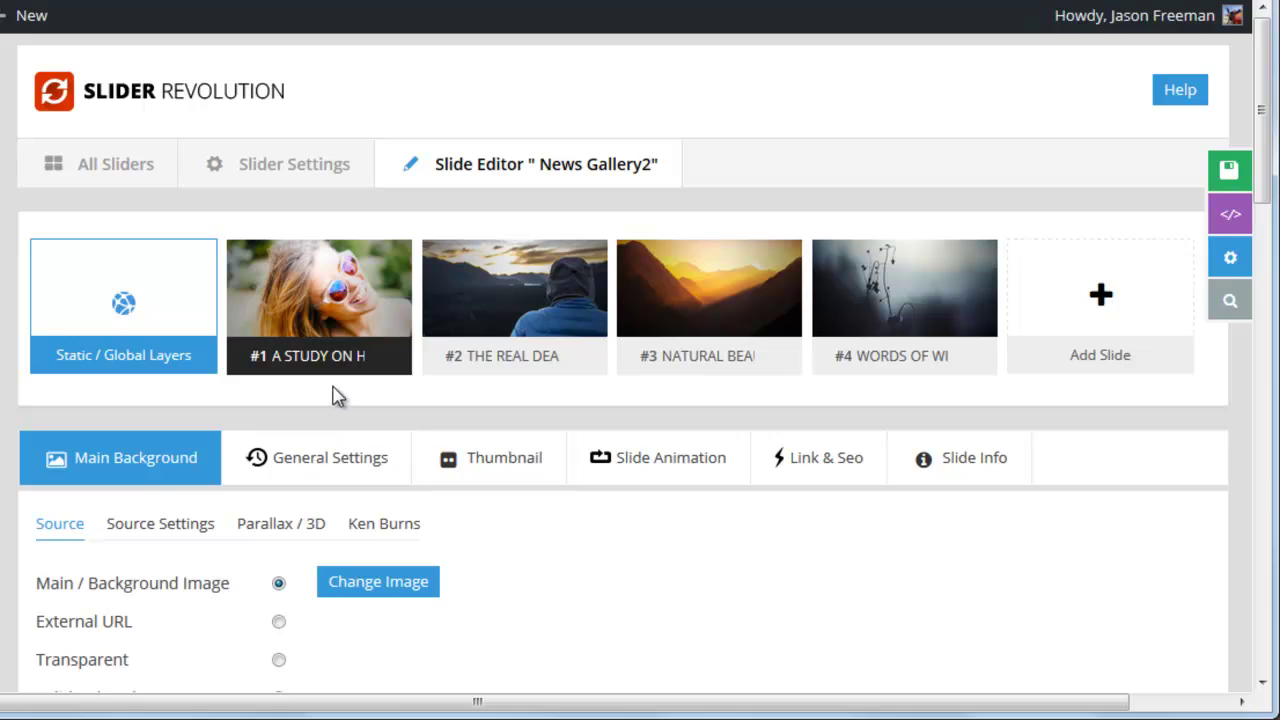
Rename the first slide as "A NEW STUDY ON HAPPINESS" and save the title
{"action": "mouse_move", "coordinate": [312, 346]}
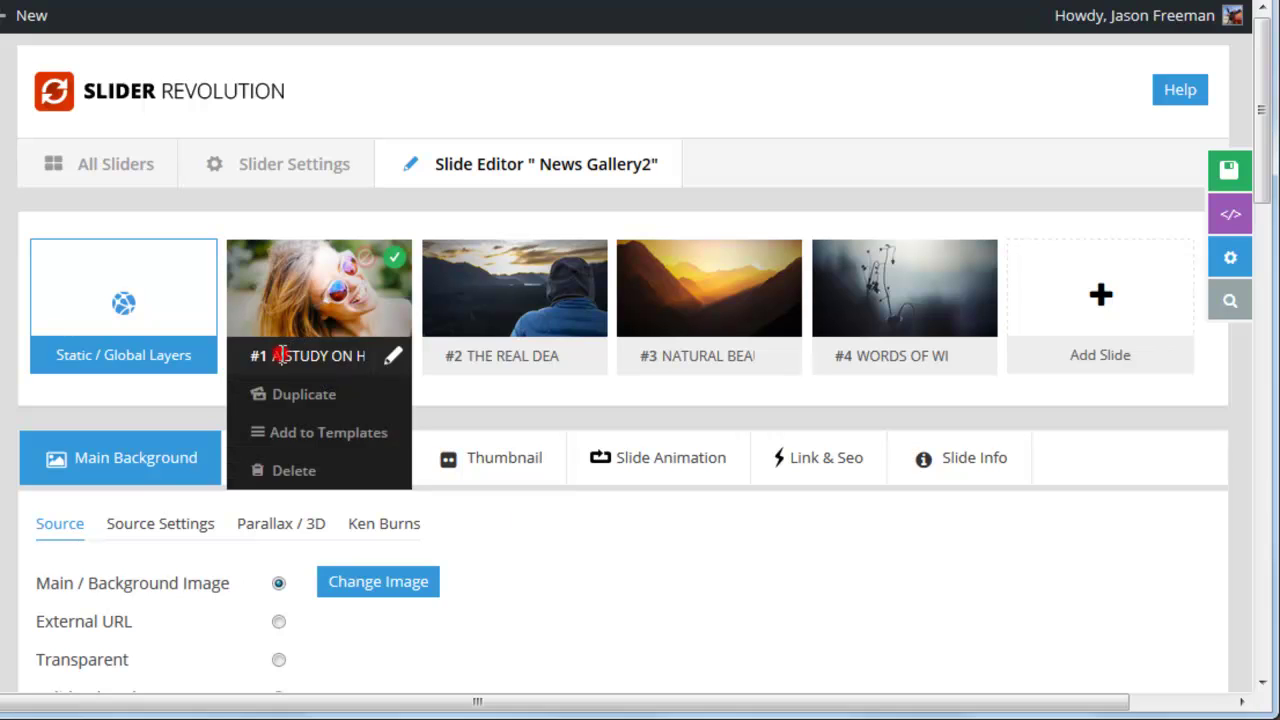
{"action": "left_click", "coordinate": [280, 355]}
{"action": "left_click_drag", "start_coordinate": [278, 355], "coordinate": [374, 358]}
{"action": "left_click", "coordinate": [364, 358]}
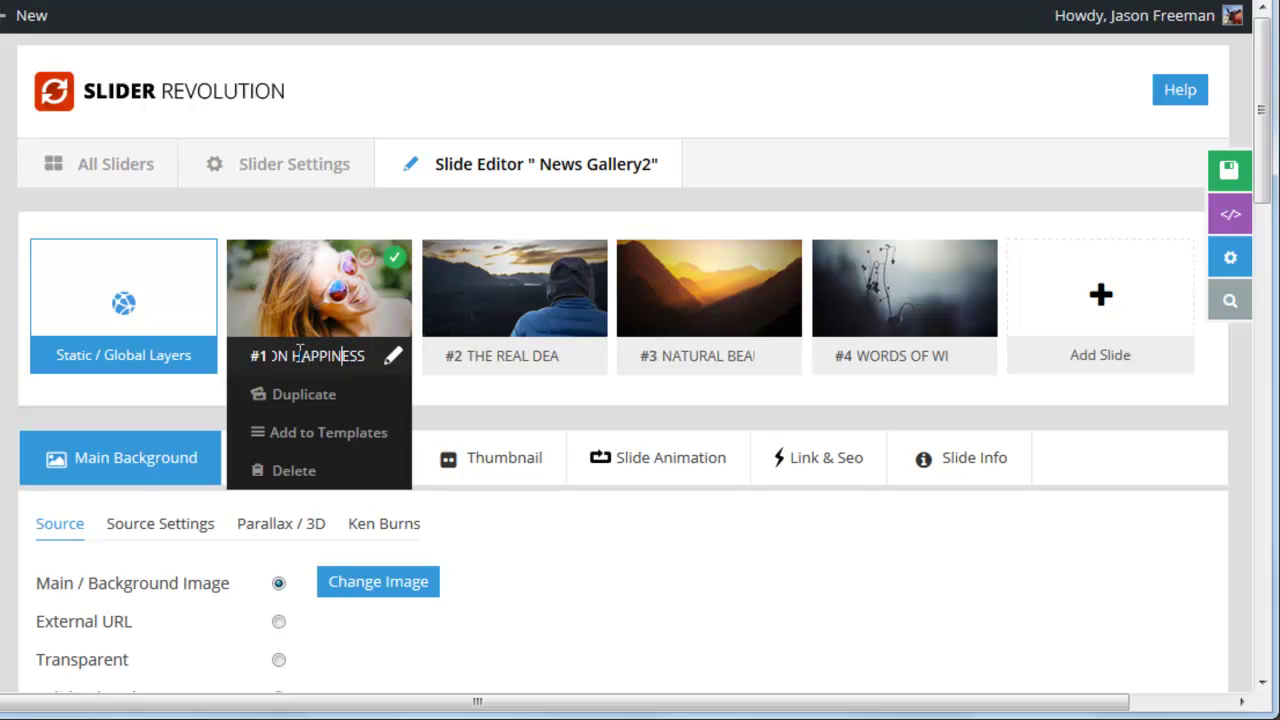
{"action": "left_click_drag", "start_coordinate": [301, 357], "coordinate": [276, 355]}
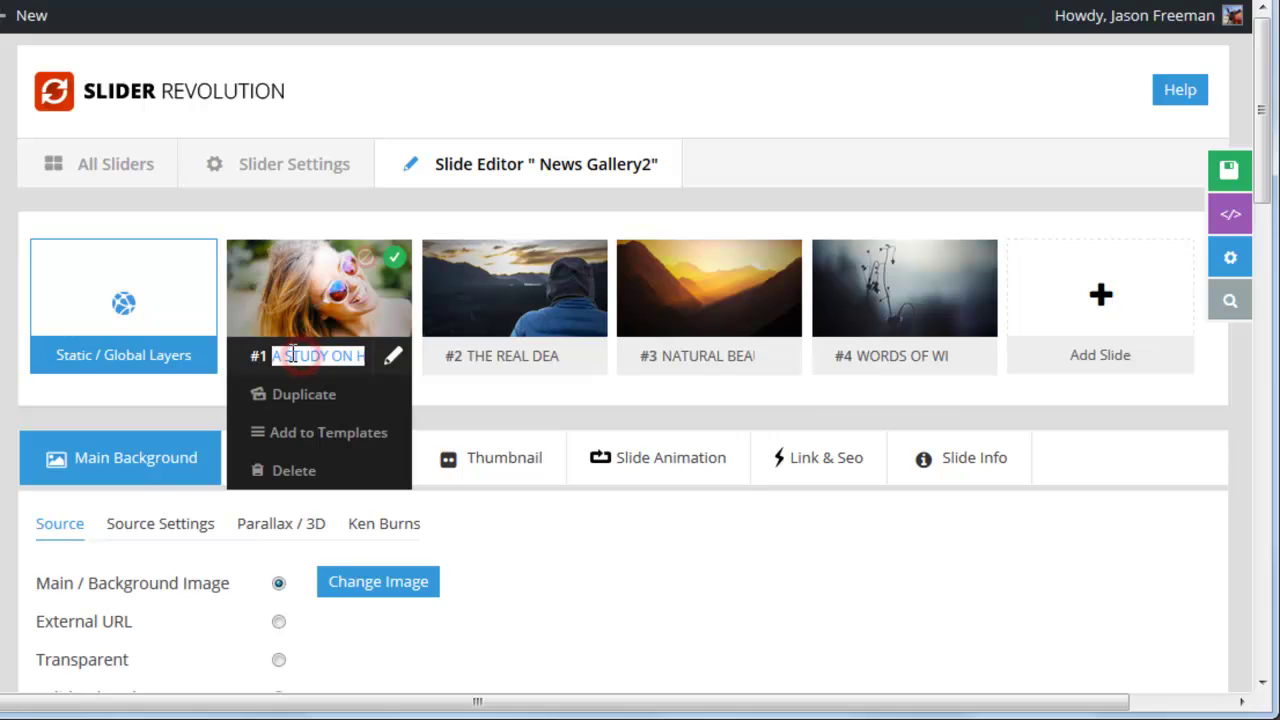
{"action": "left_click", "coordinate": [286, 356]}
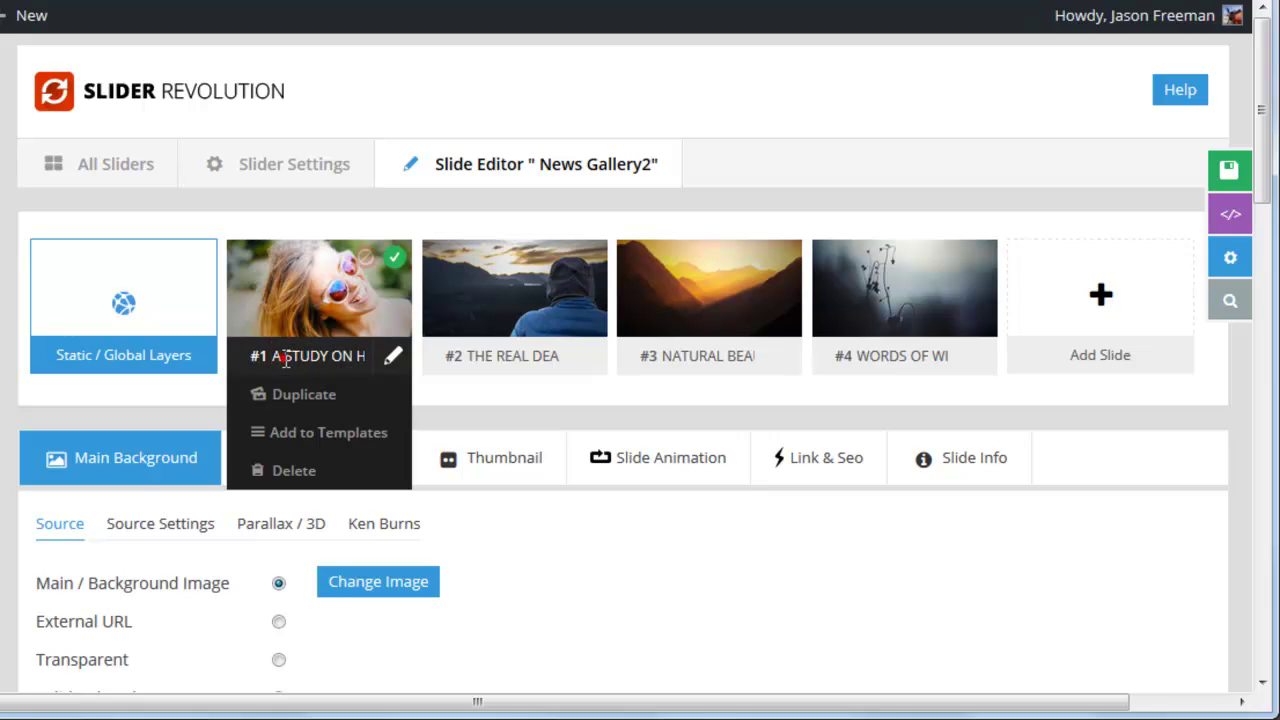
{"action": "type", "text": "NEW"}
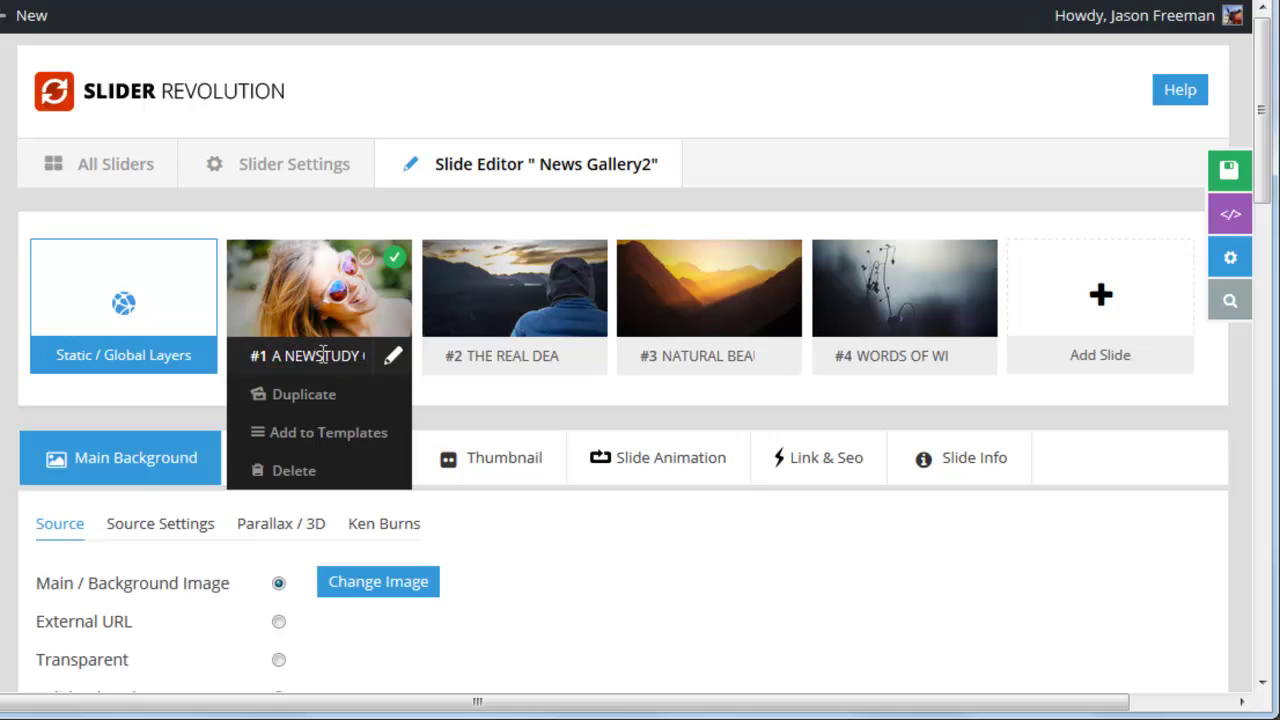
{"action": "left_click", "coordinate": [391, 362]}
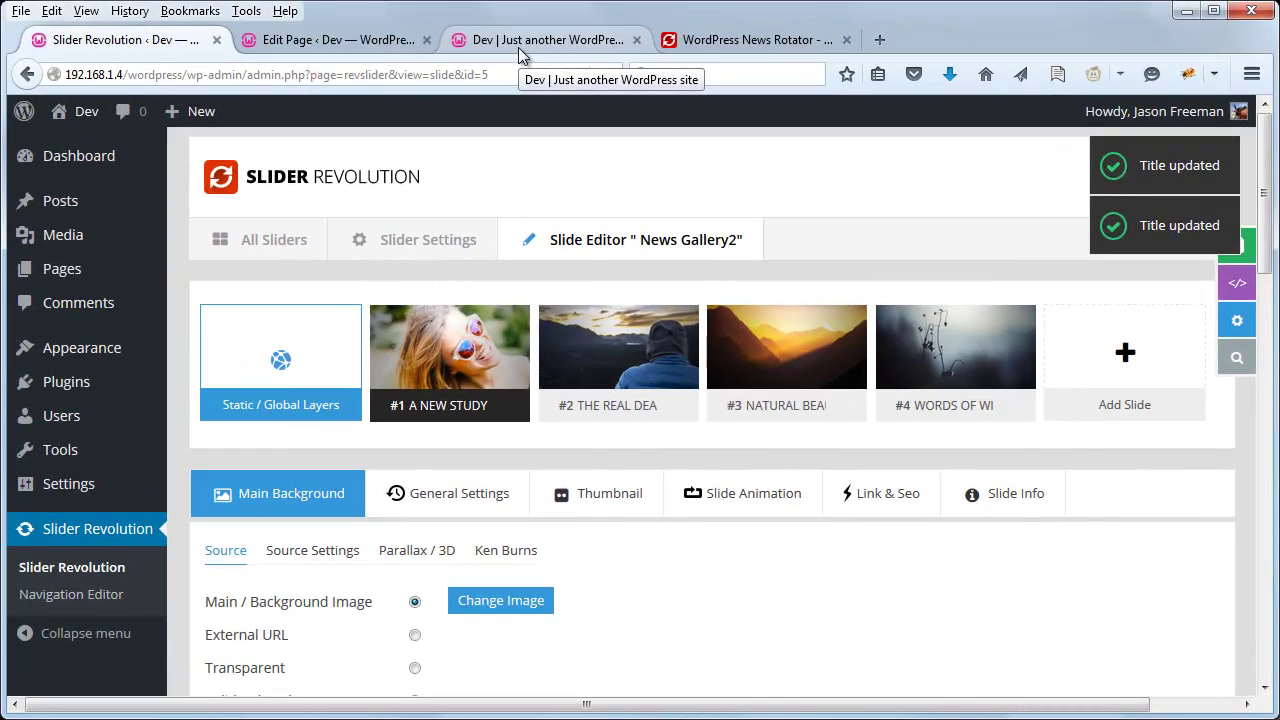
Reload the published Home Page to check the first slide's title in the slider navigation, and return to the slide editor
{"action": "left_click", "coordinate": [518, 47]}
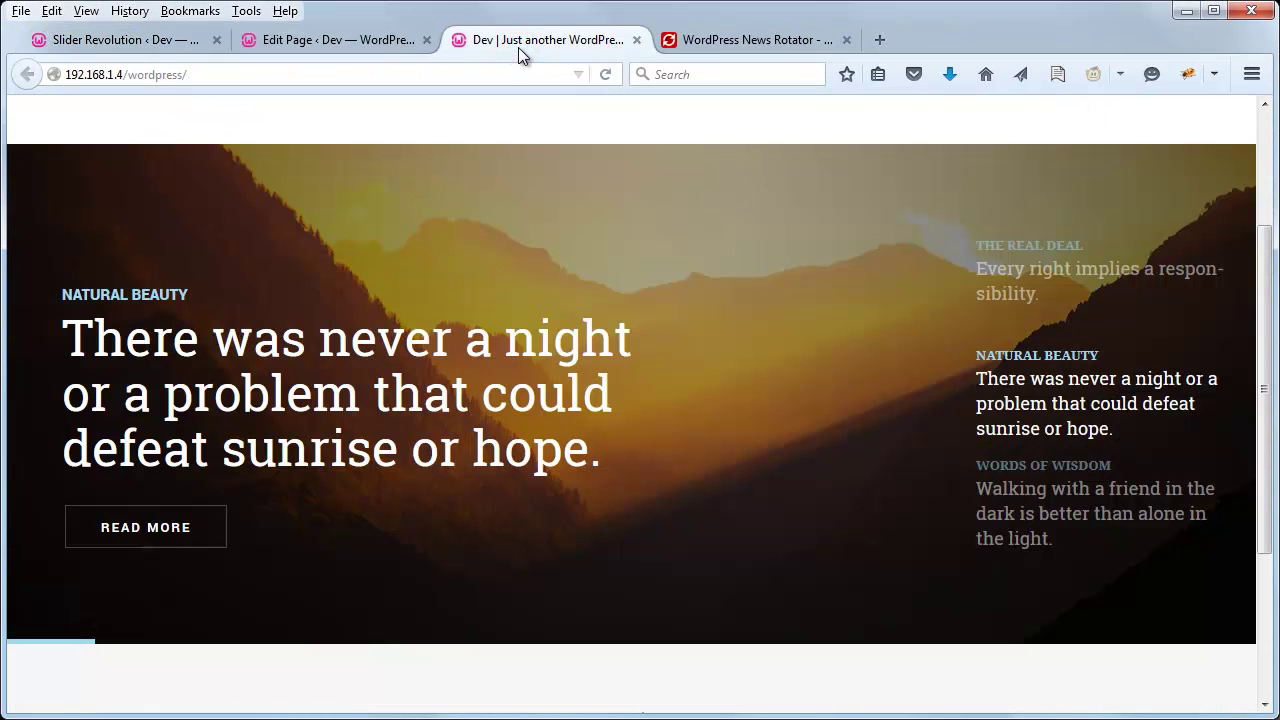
{"action": "left_click", "coordinate": [605, 75]}
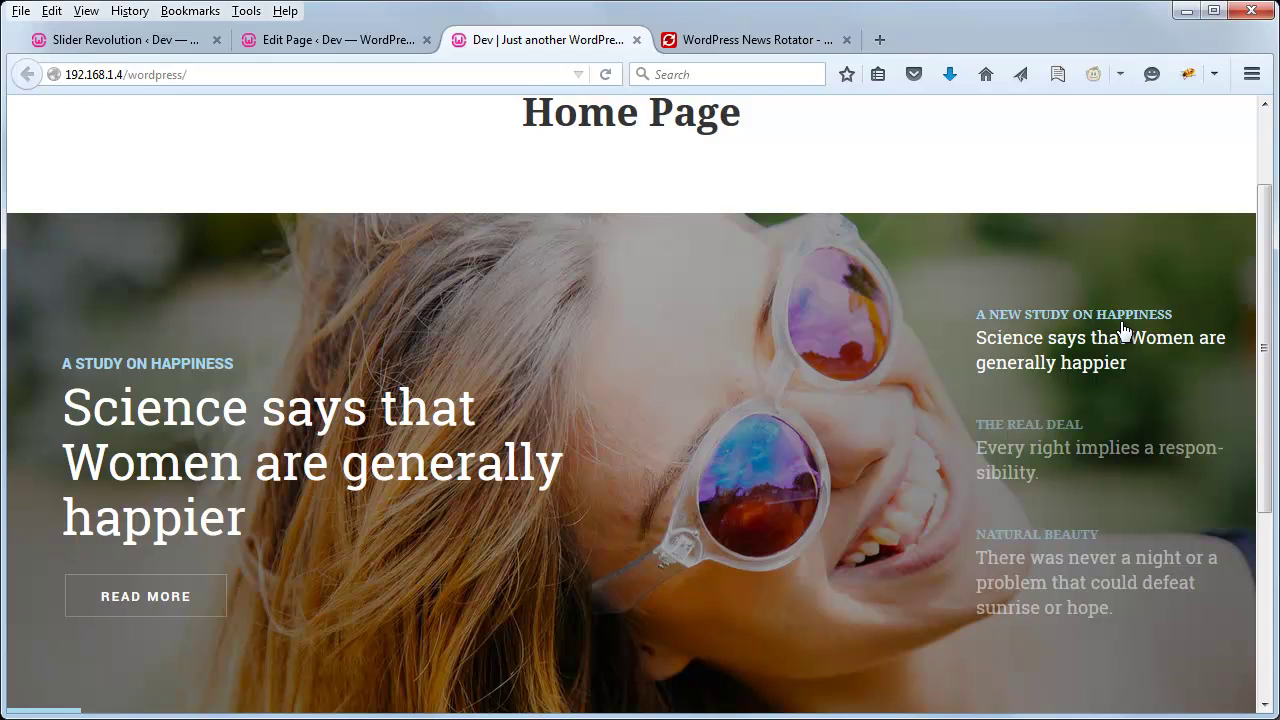
{"action": "left_click", "coordinate": [86, 40]}
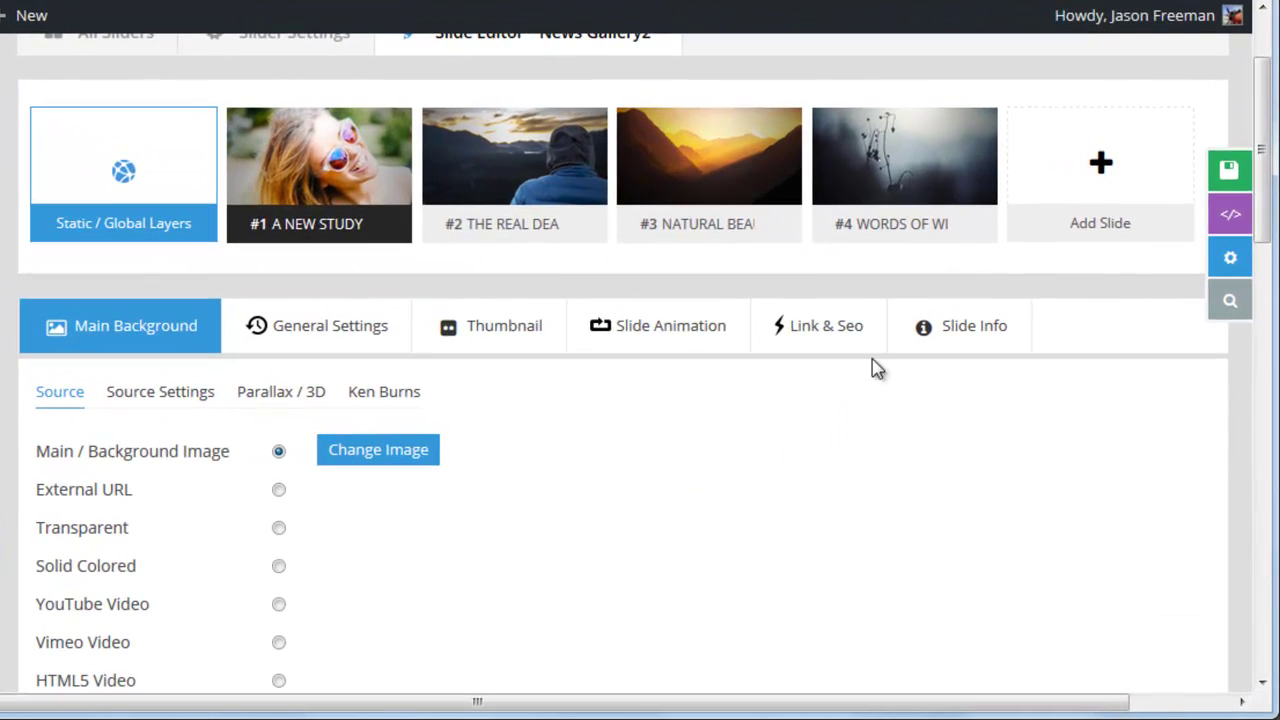
Show the first slide's Slide Info settings and examine the description text used in the navigation
{"action": "left_click", "coordinate": [946, 338]}
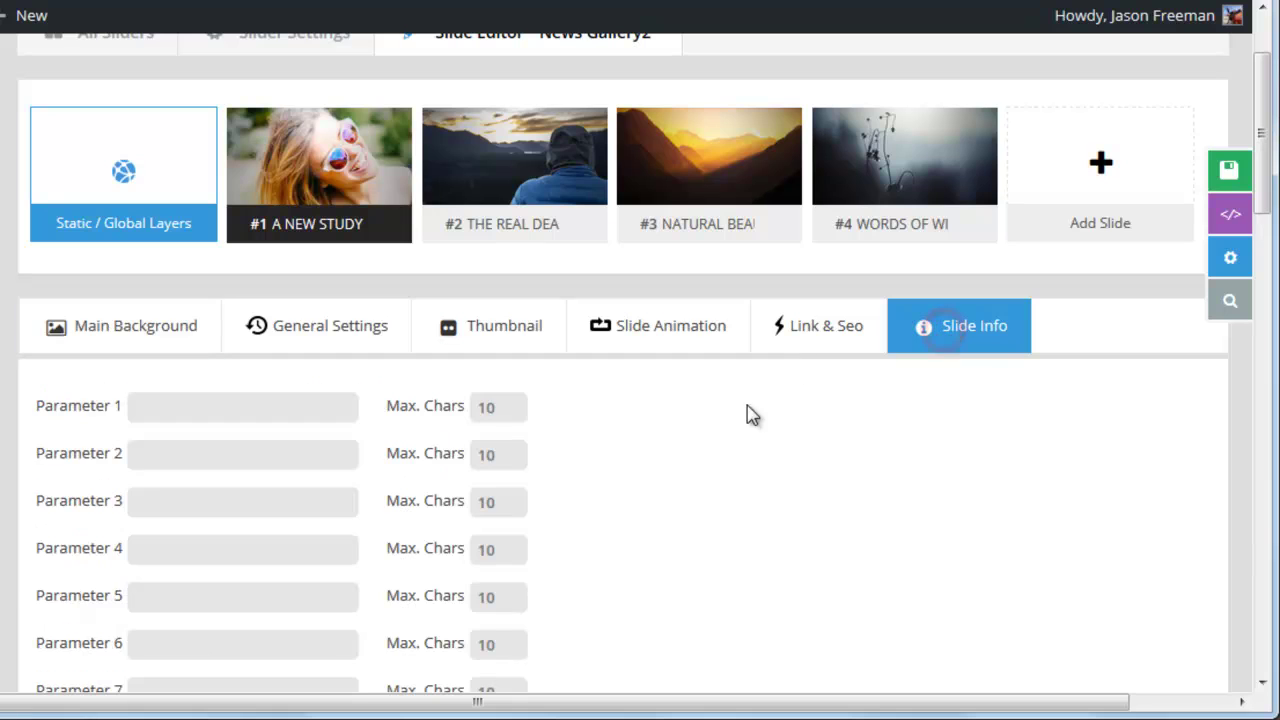
{"action": "scroll", "coordinate": [654, 431], "scroll_direction": "down", "scroll_amount": 3}
{"action": "scroll", "coordinate": [656, 429], "scroll_direction": "down", "scroll_amount": 3}
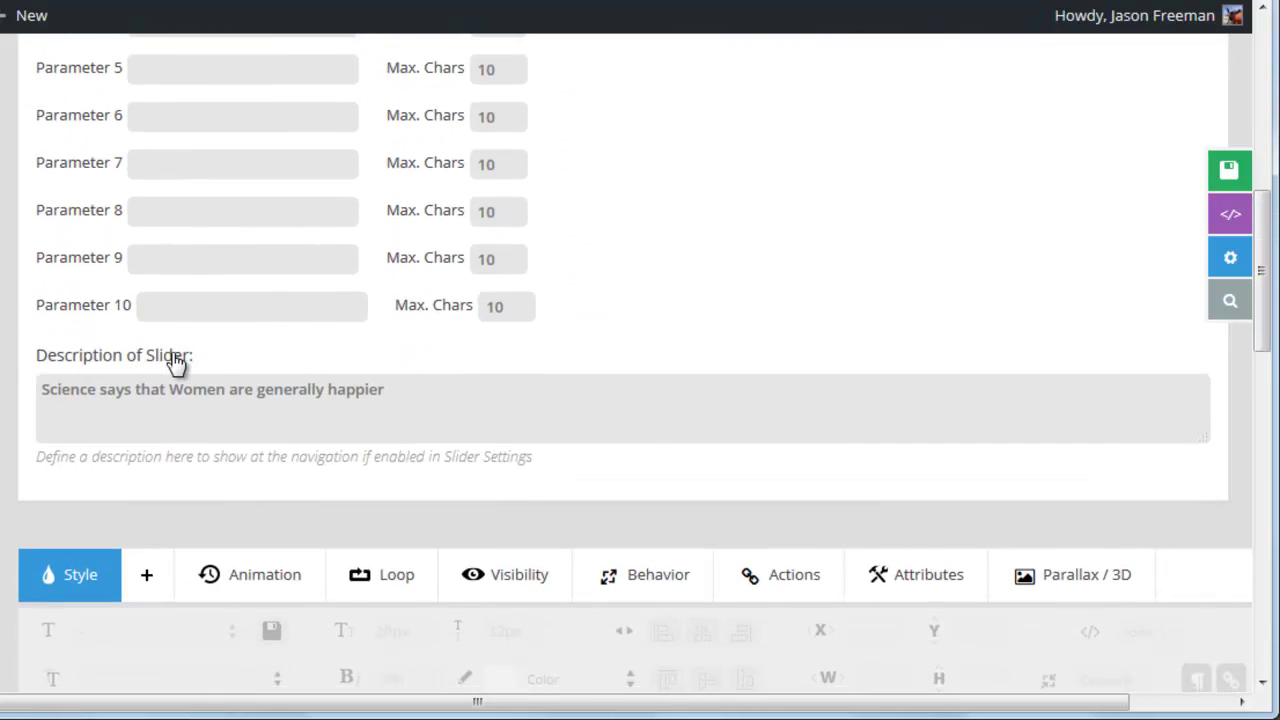
{"action": "left_click_drag", "start_coordinate": [42, 395], "coordinate": [407, 397]}
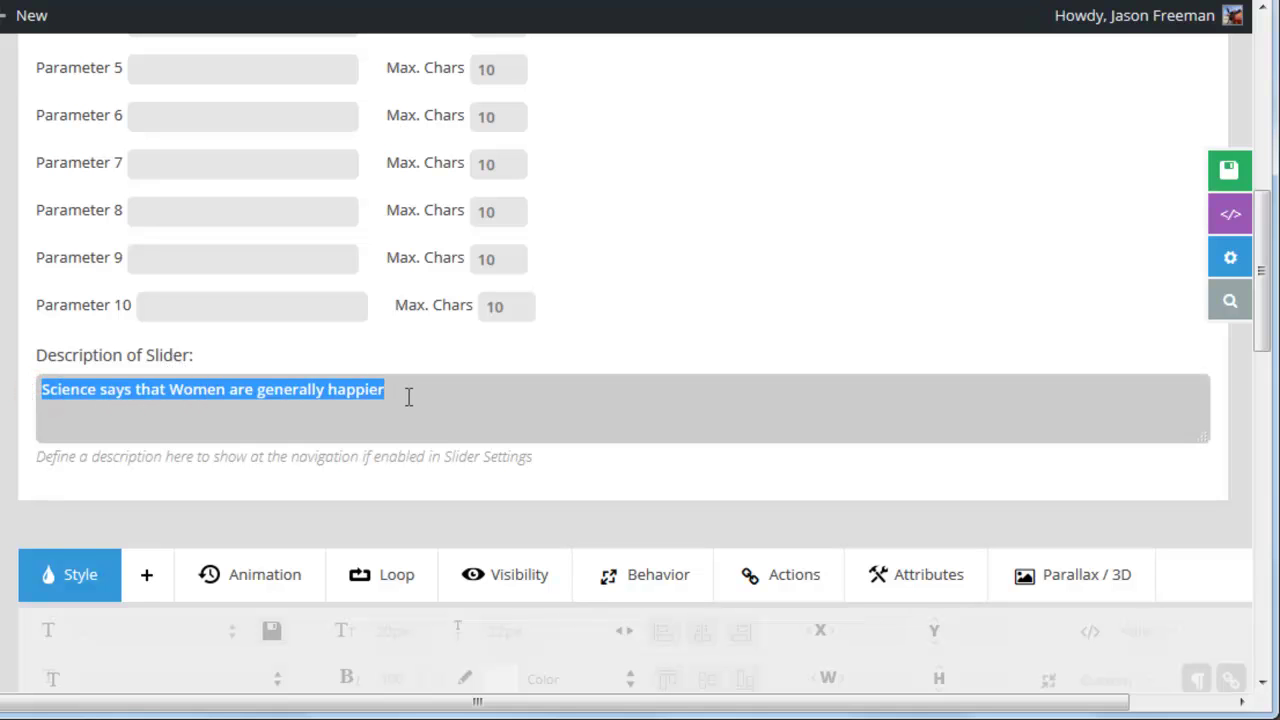
{"action": "left_click", "coordinate": [405, 395]}
{"action": "left_click", "coordinate": [682, 347]}
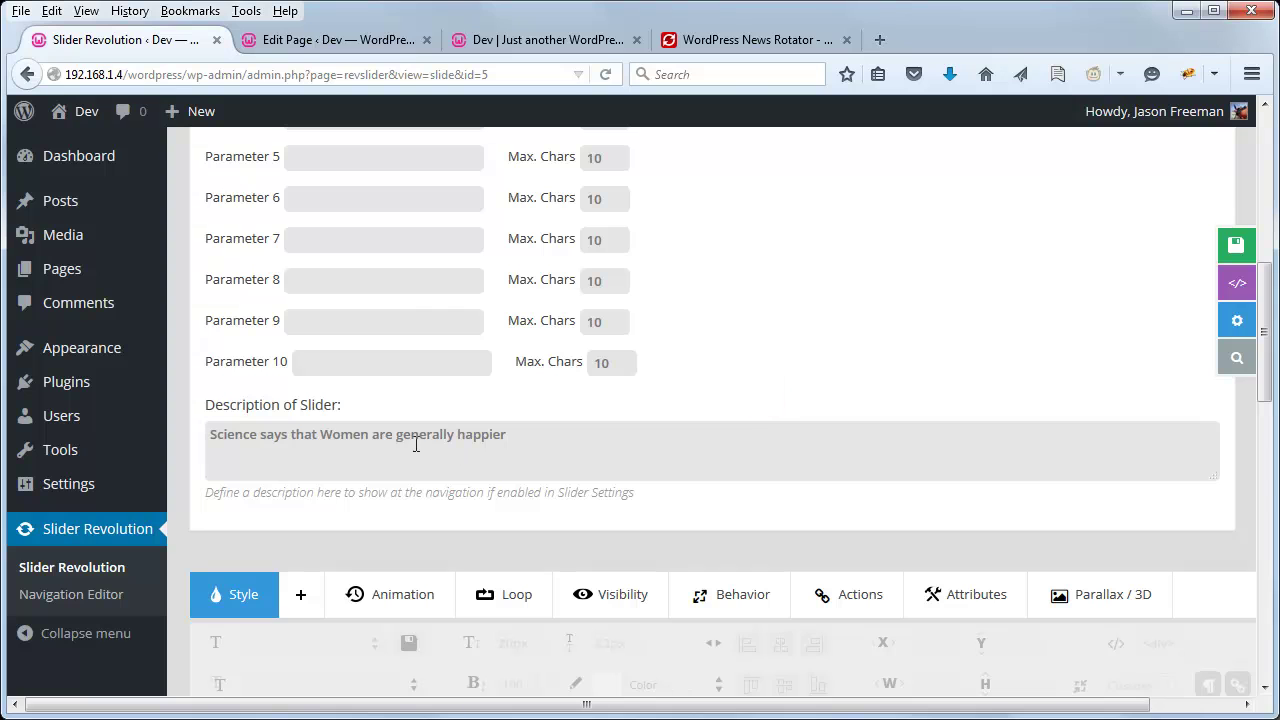
Check the slide titles and descriptions in the Home Page slider navigation, and return to the slide editor
{"action": "left_click", "coordinate": [506, 41]}
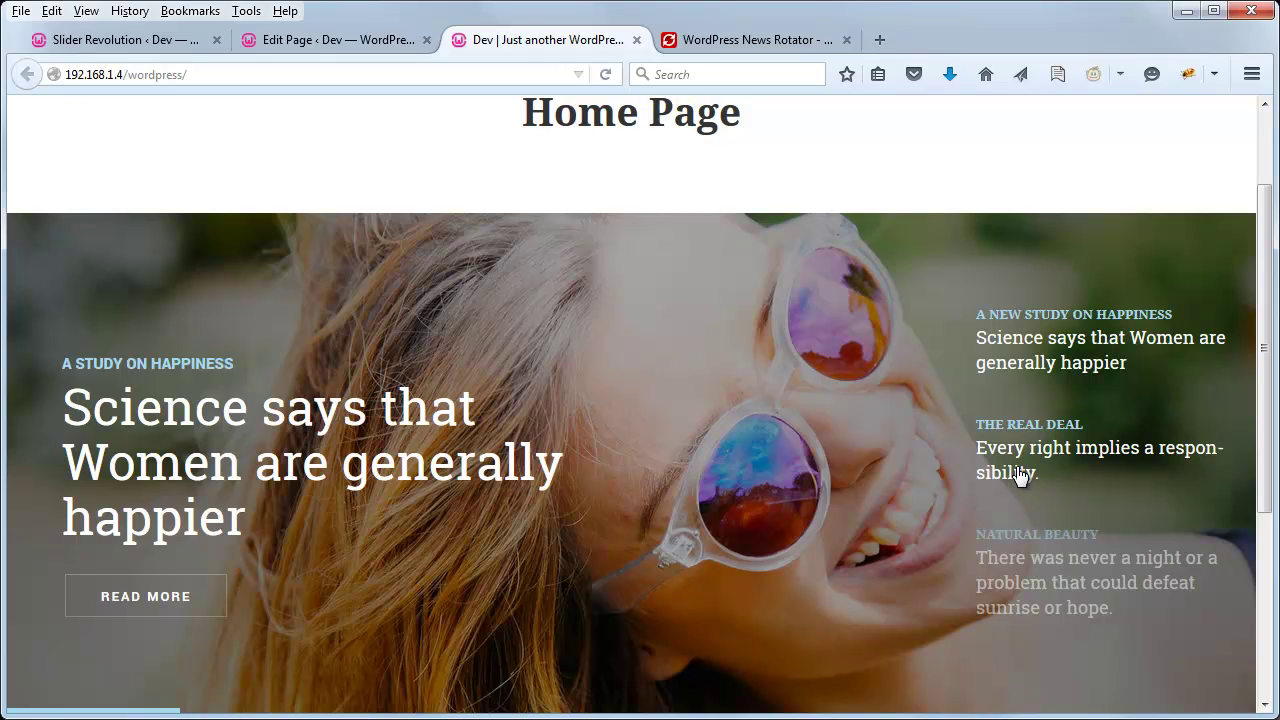
{"action": "left_click", "coordinate": [119, 42]}
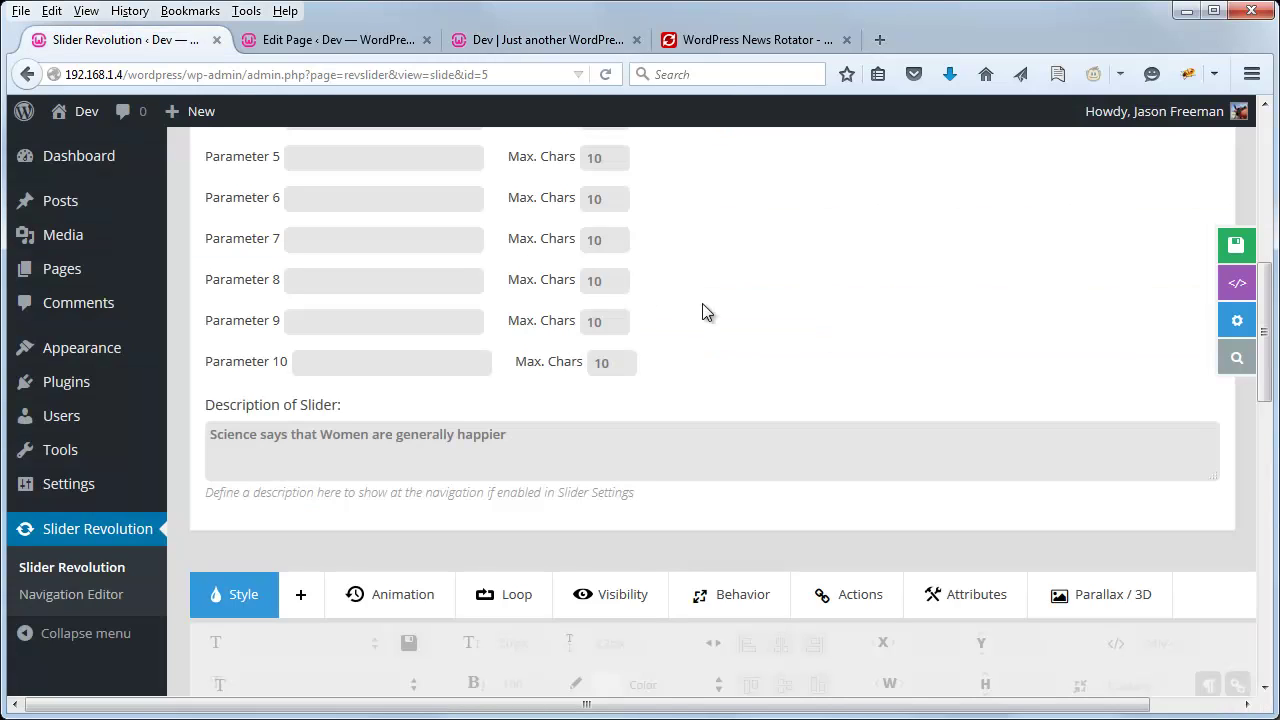
Switch to the News Gallery2 slider's settings and show its Tabs navigation options
{"action": "scroll", "coordinate": [737, 334], "scroll_direction": "up", "scroll_amount": 6}
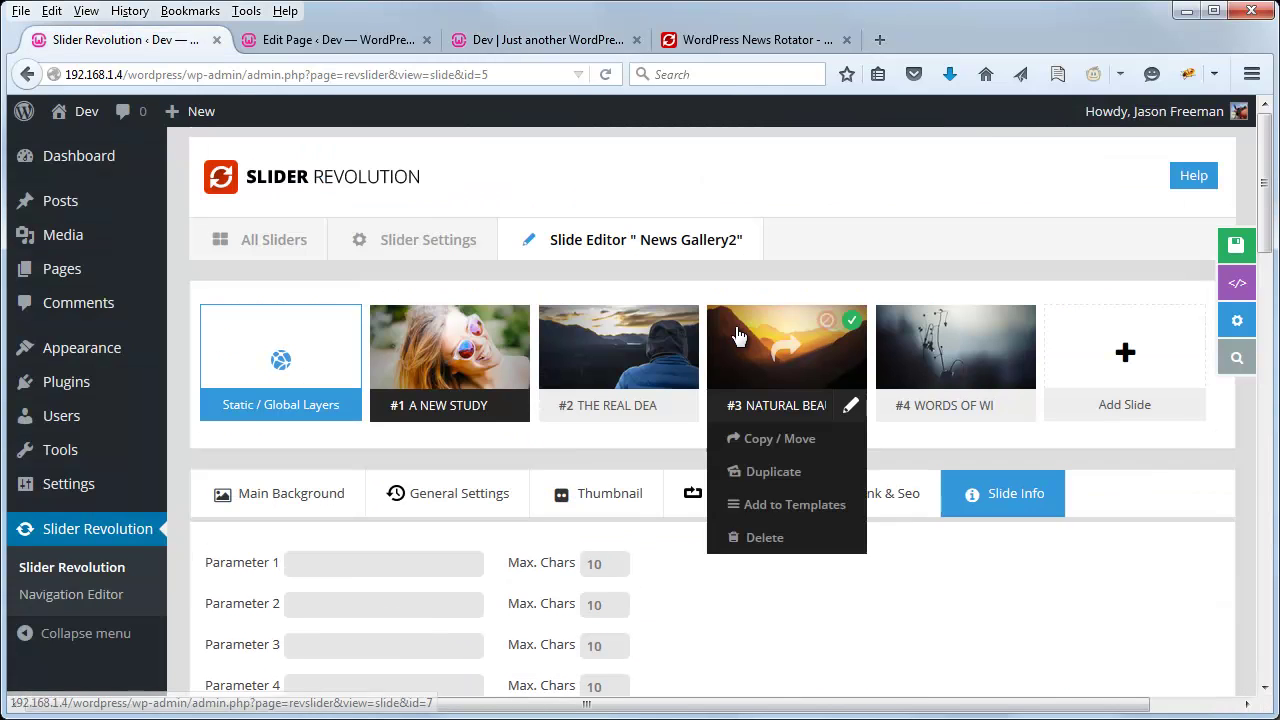
{"action": "left_click", "coordinate": [430, 242]}
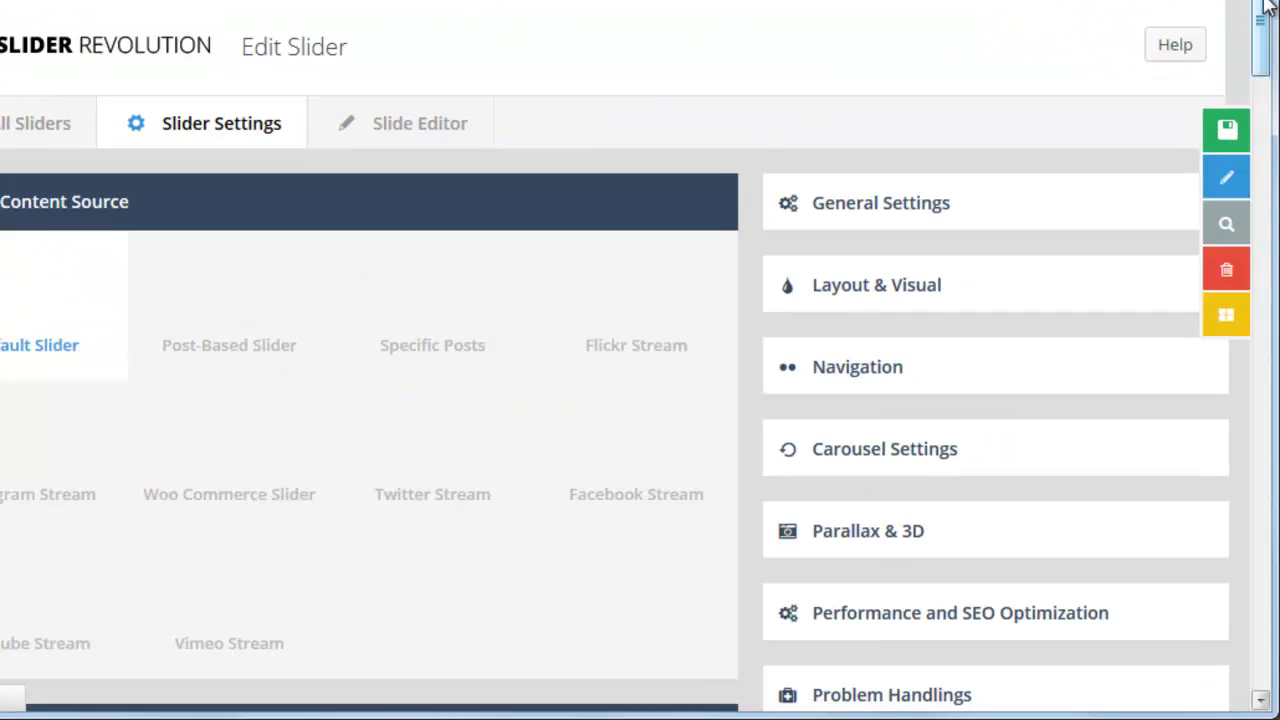
{"action": "scroll", "coordinate": [888, 307], "scroll_direction": "down", "scroll_amount": 3}
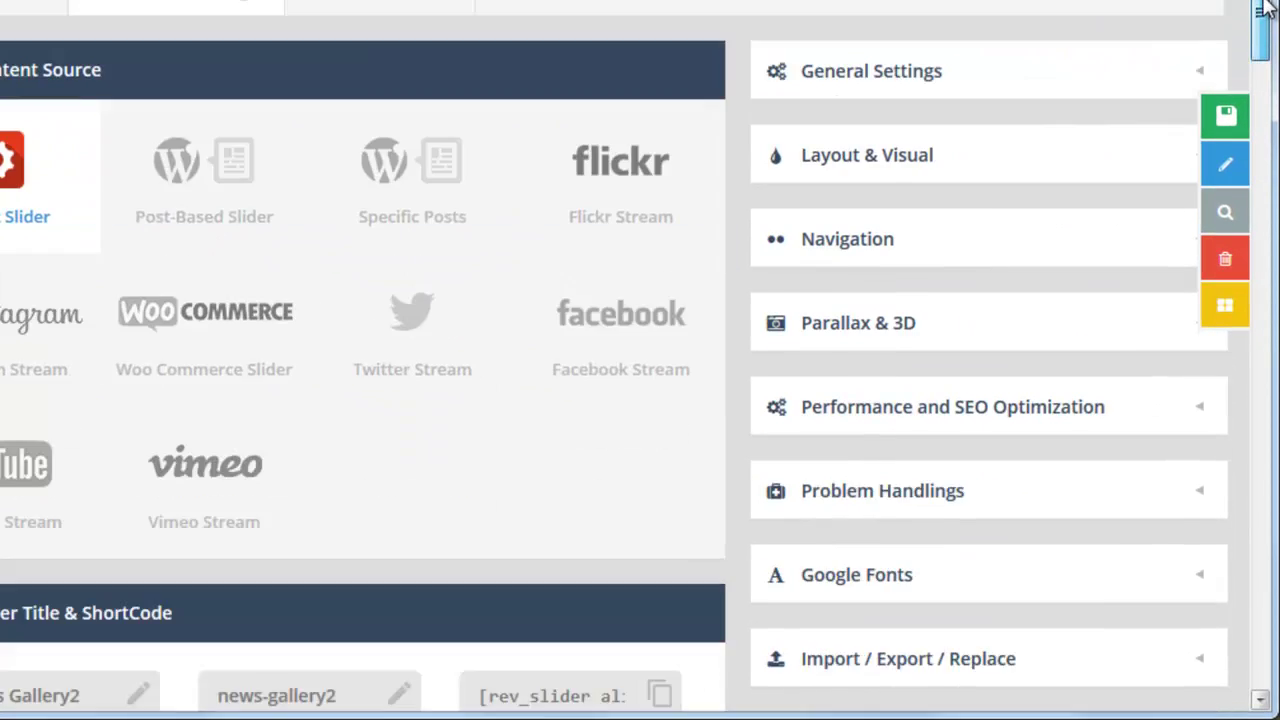
{"action": "scroll", "coordinate": [888, 307], "scroll_direction": "up", "scroll_amount": 3}
{"action": "left_click", "coordinate": [890, 342]}
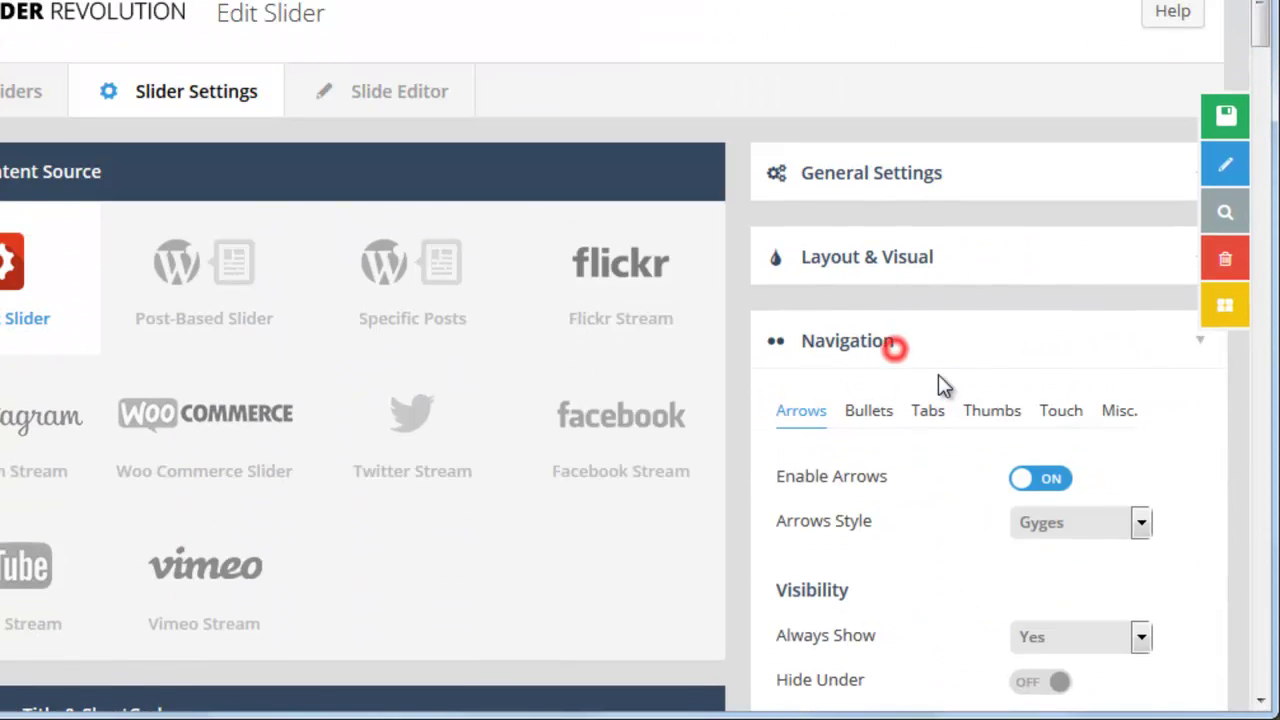
{"action": "scroll", "coordinate": [930, 390], "scroll_direction": "down", "scroll_amount": 3}
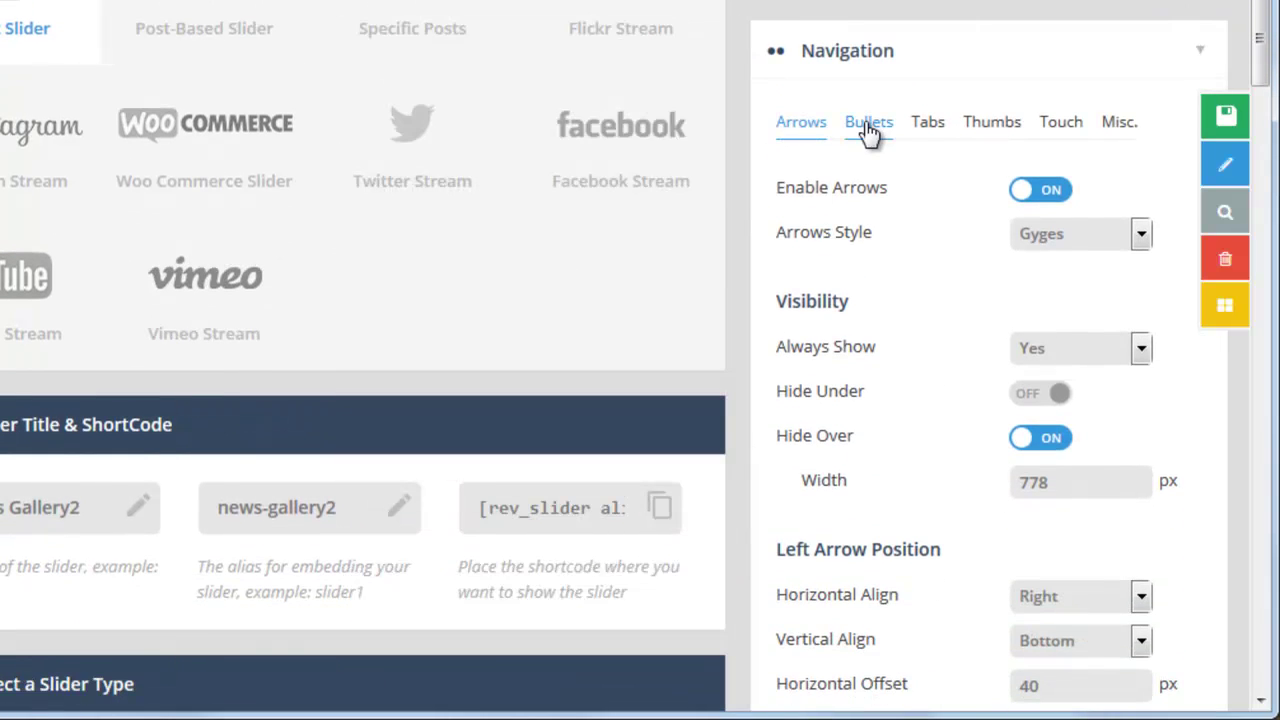
{"action": "left_click", "coordinate": [925, 125]}
Examine the navigation tabs' wrapper container settings and their style, visible amount, spacing and direction options
{"action": "scroll", "coordinate": [932, 225], "scroll_direction": "down", "scroll_amount": 1}
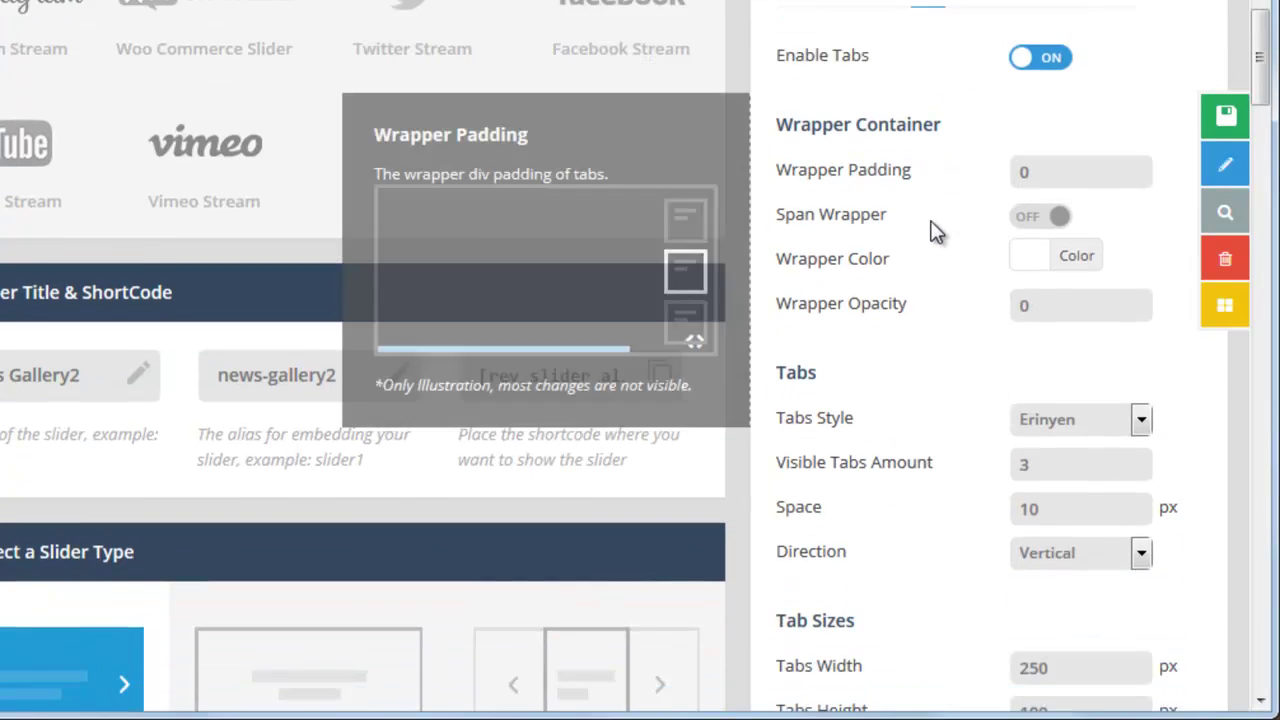
{"action": "scroll", "coordinate": [1030, 205], "scroll_direction": "up", "scroll_amount": 1}
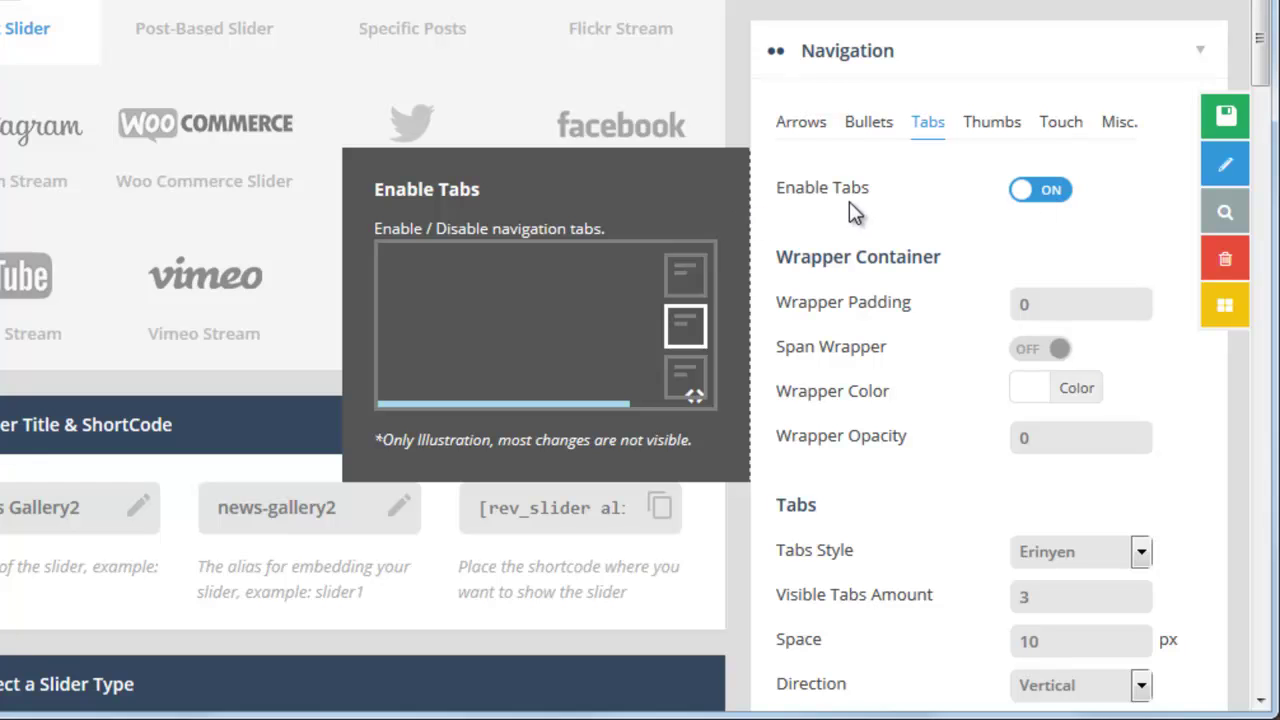
{"action": "left_click_drag", "start_coordinate": [1262, 30], "coordinate": [1260, 57]}
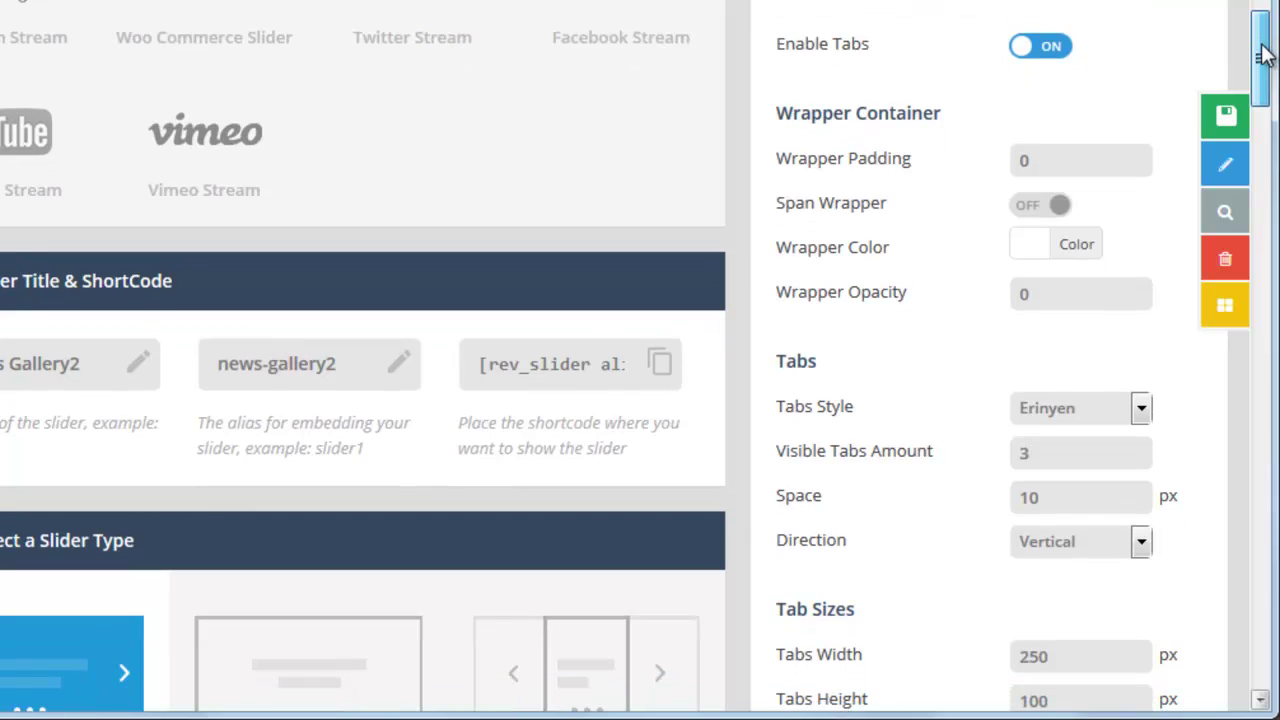
{"action": "mouse_move", "coordinate": [822, 302]}
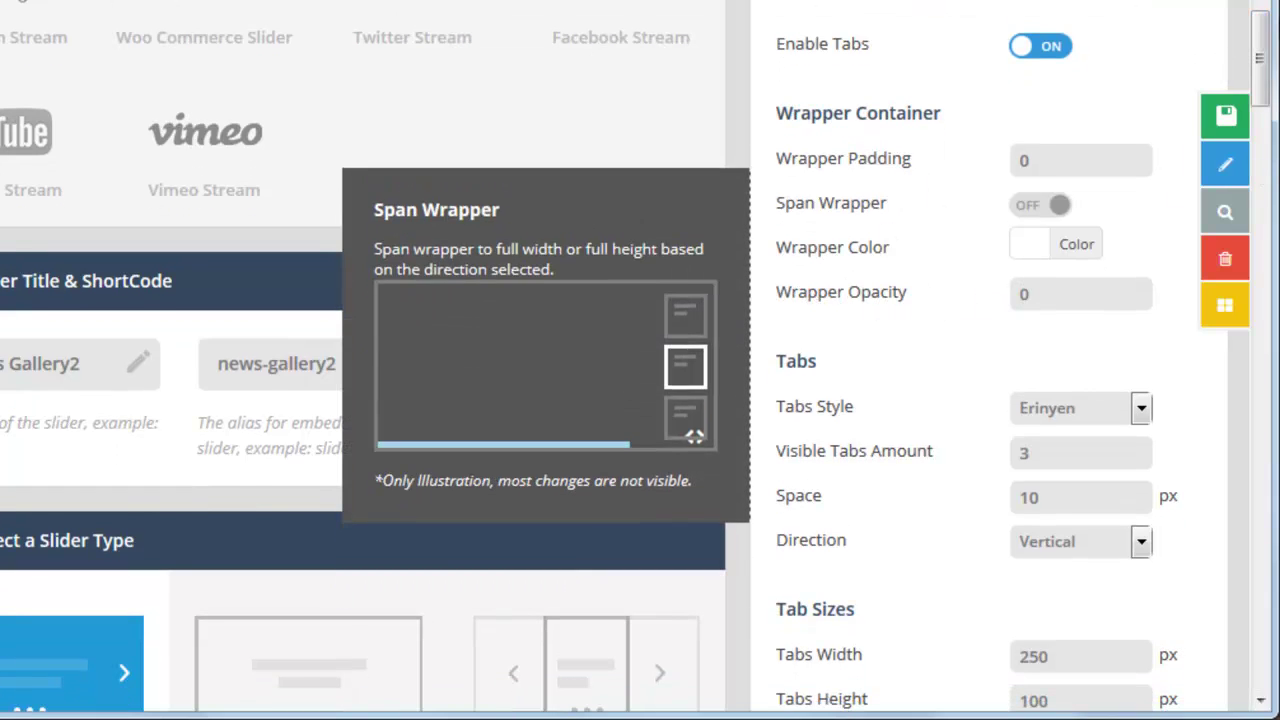
{"action": "left_click_drag", "start_coordinate": [1259, 32], "coordinate": [1264, 95]}
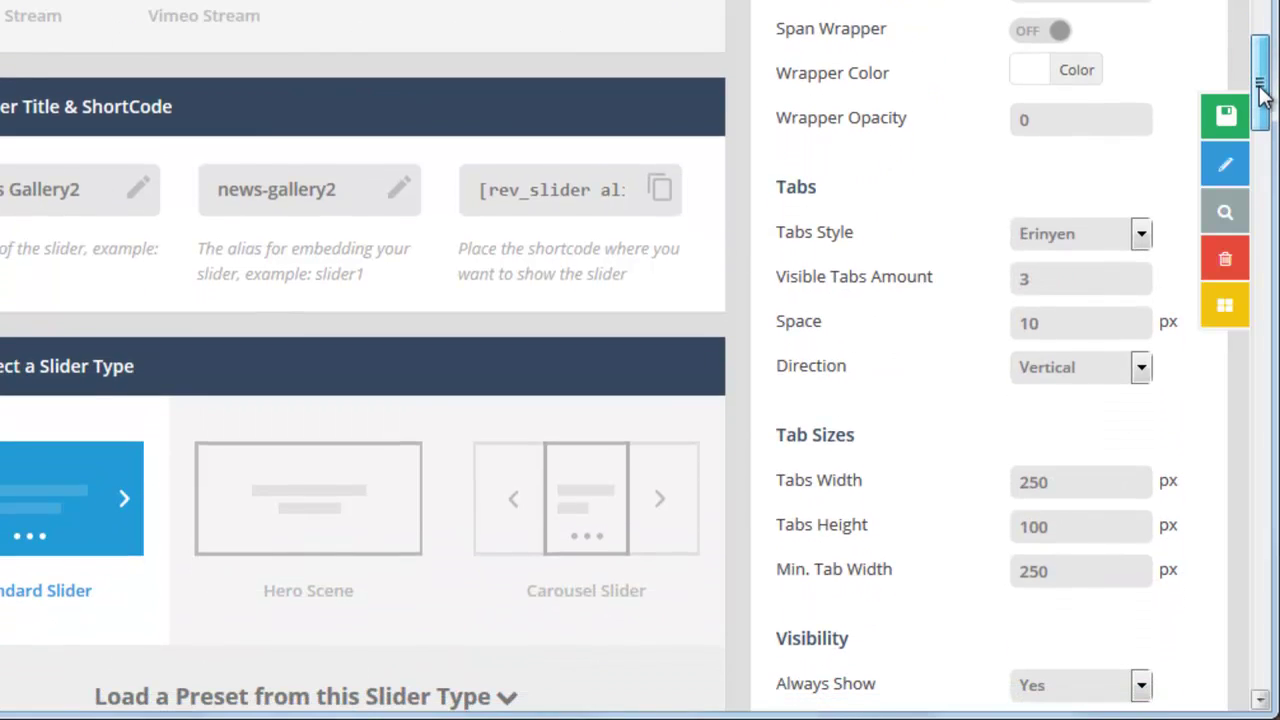
{"action": "mouse_move", "coordinate": [1020, 245]}
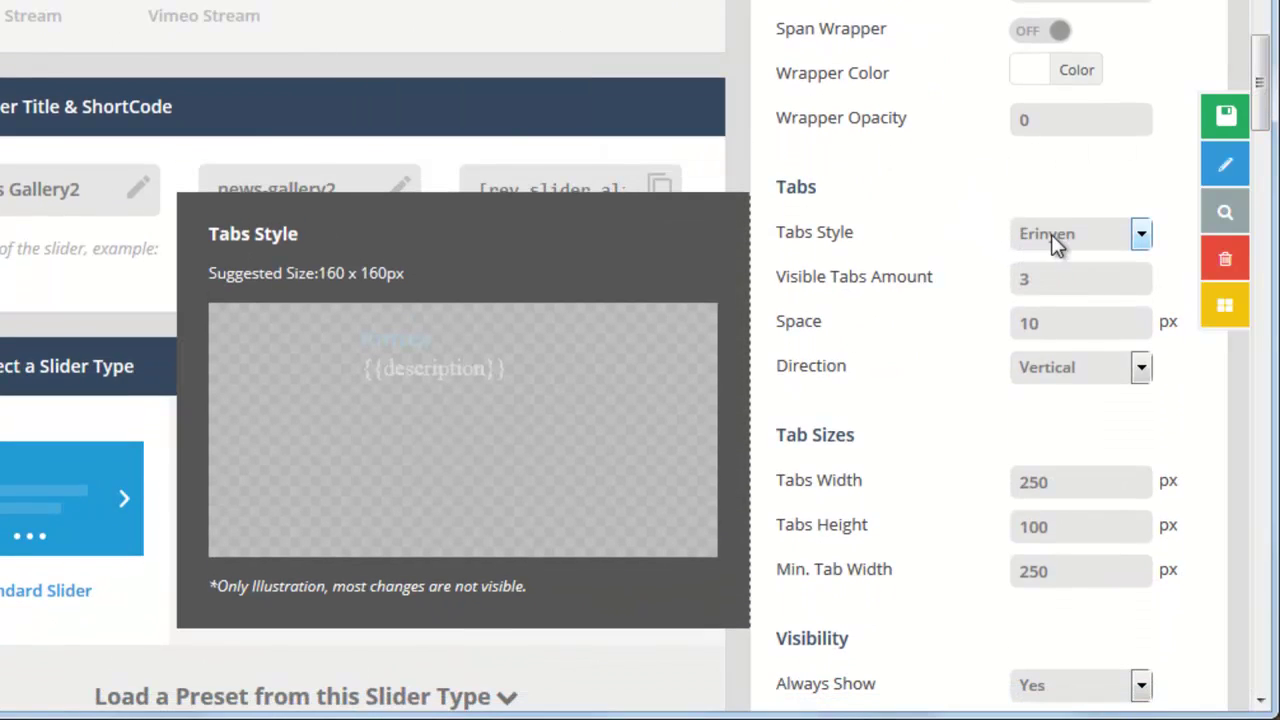
{"action": "mouse_move", "coordinate": [877, 277]}
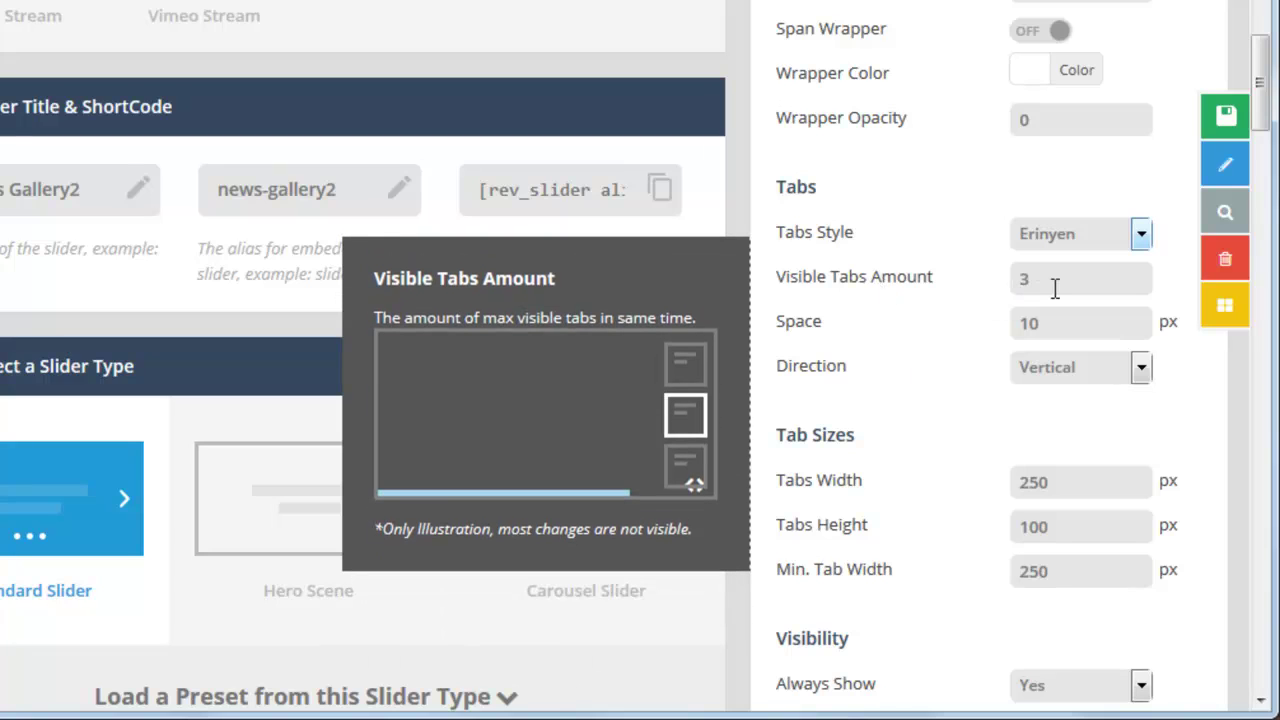
{"action": "mouse_move", "coordinate": [1063, 323]}
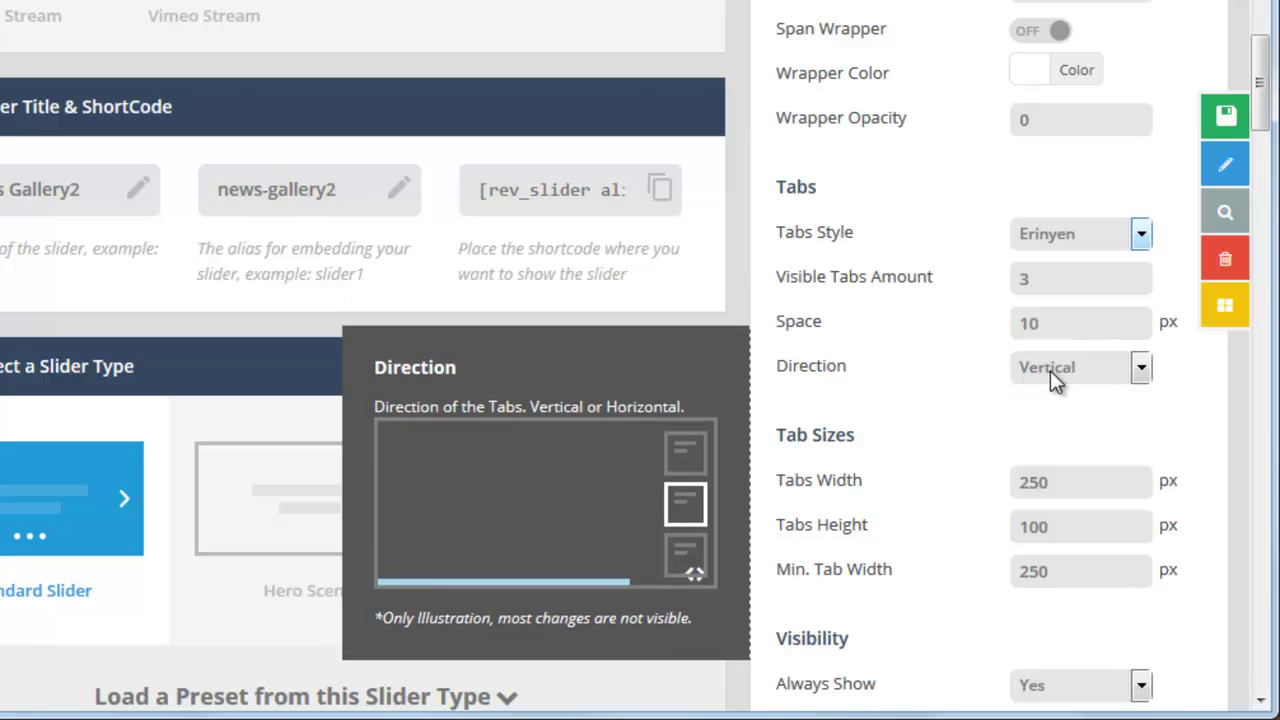
{"action": "scroll", "coordinate": [1257, 86], "scroll_direction": "down", "scroll_amount": 1}
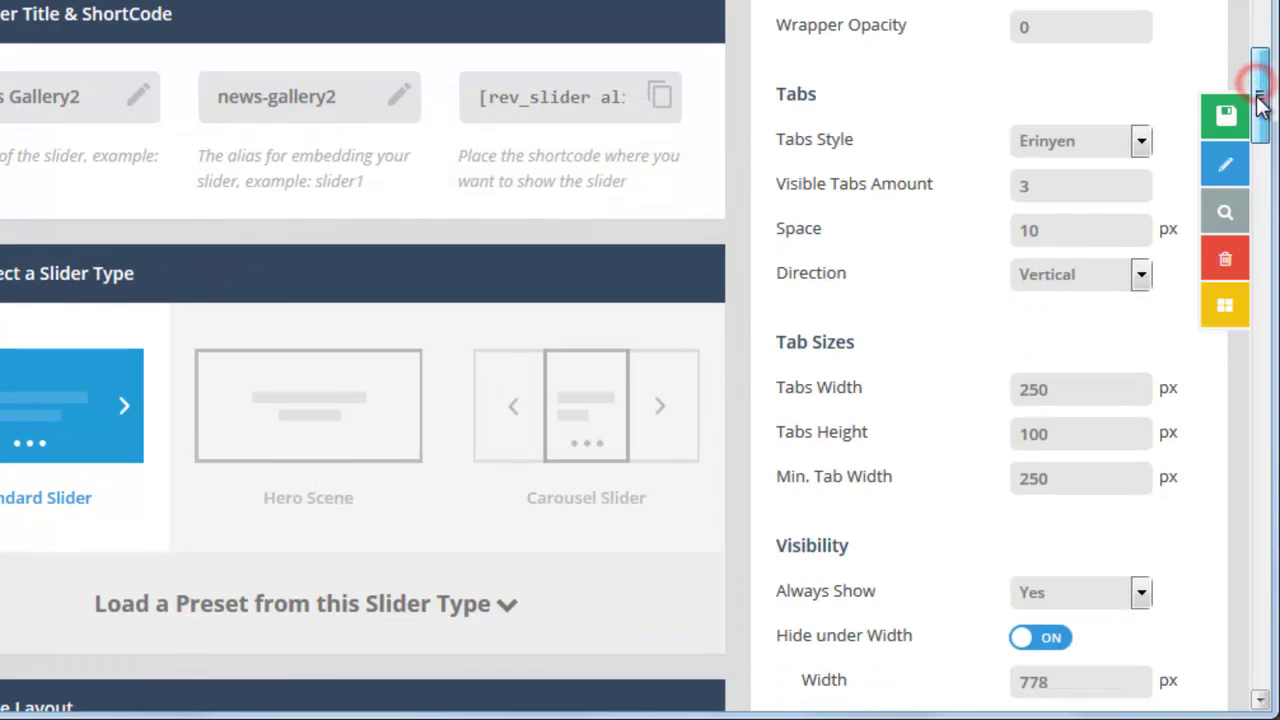
{"action": "mouse_move", "coordinate": [1096, 300]}
{"action": "left_click", "coordinate": [1093, 270]}
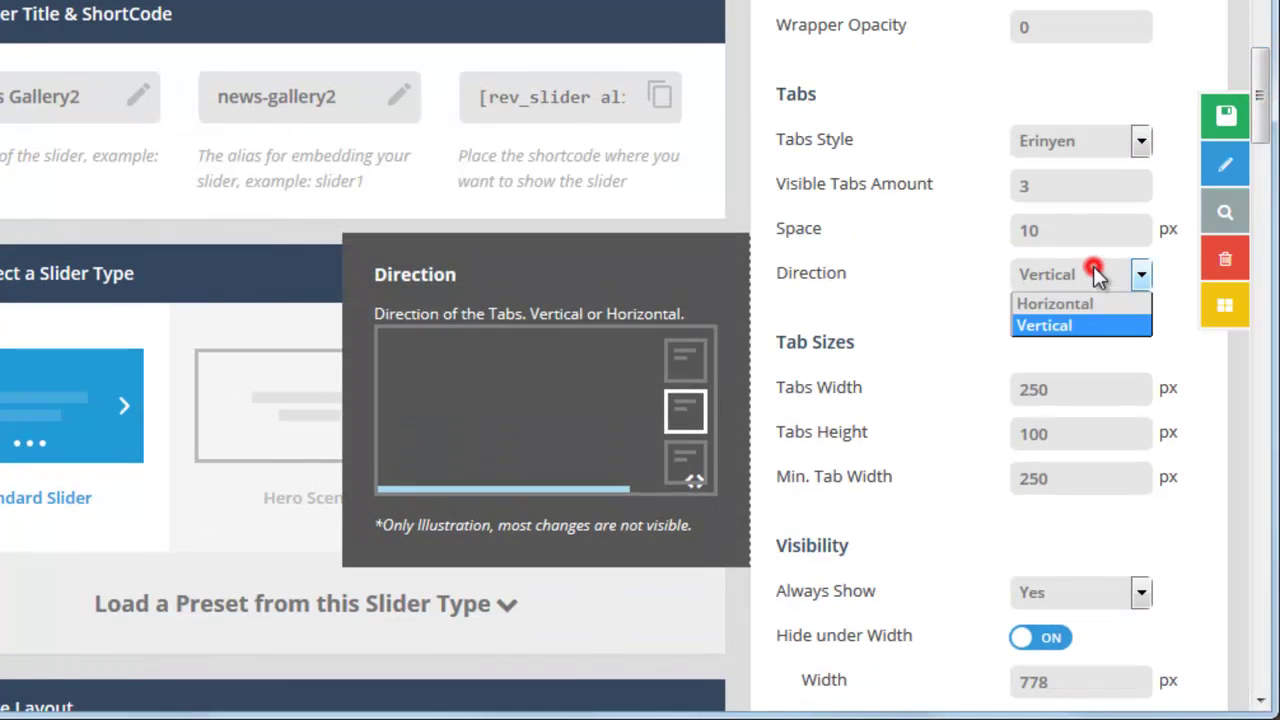
{"action": "left_click", "coordinate": [972, 302]}
Examine the tab size settings and the visibility options that hide the tabs under a given browser width
{"action": "scroll", "coordinate": [903, 320], "scroll_direction": "down", "scroll_amount": 2}
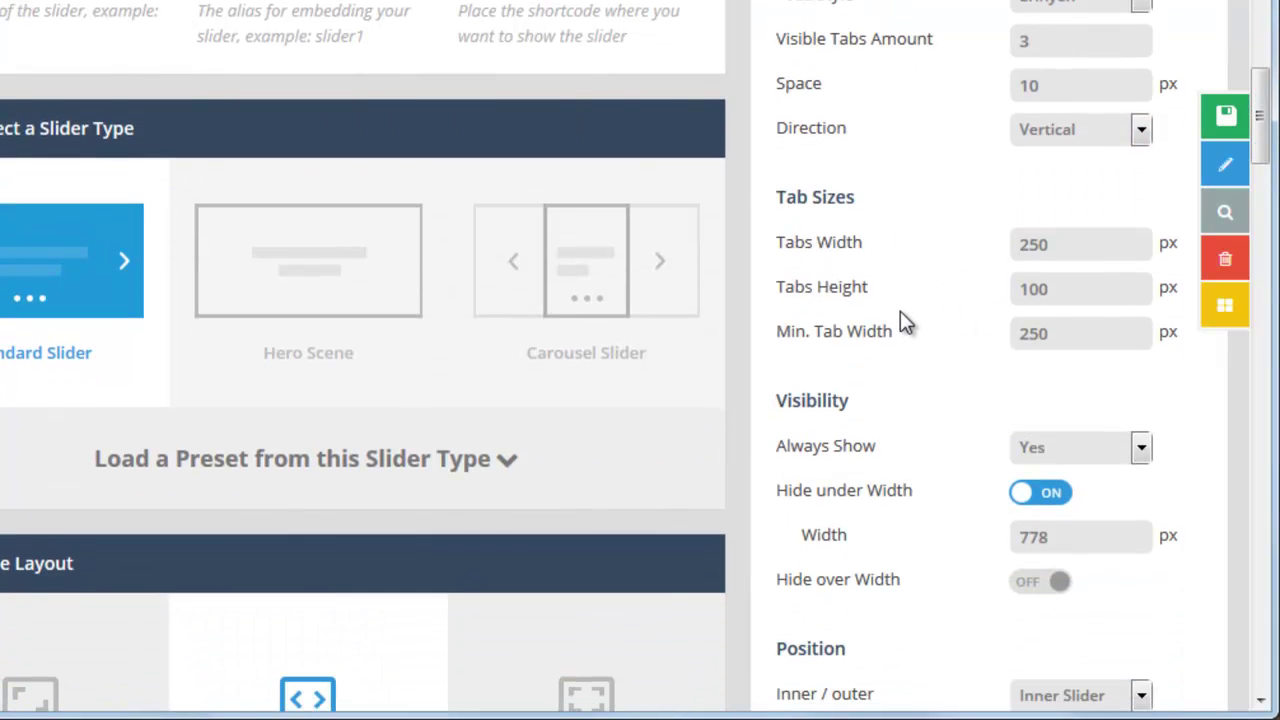
{"action": "mouse_move", "coordinate": [860, 245]}
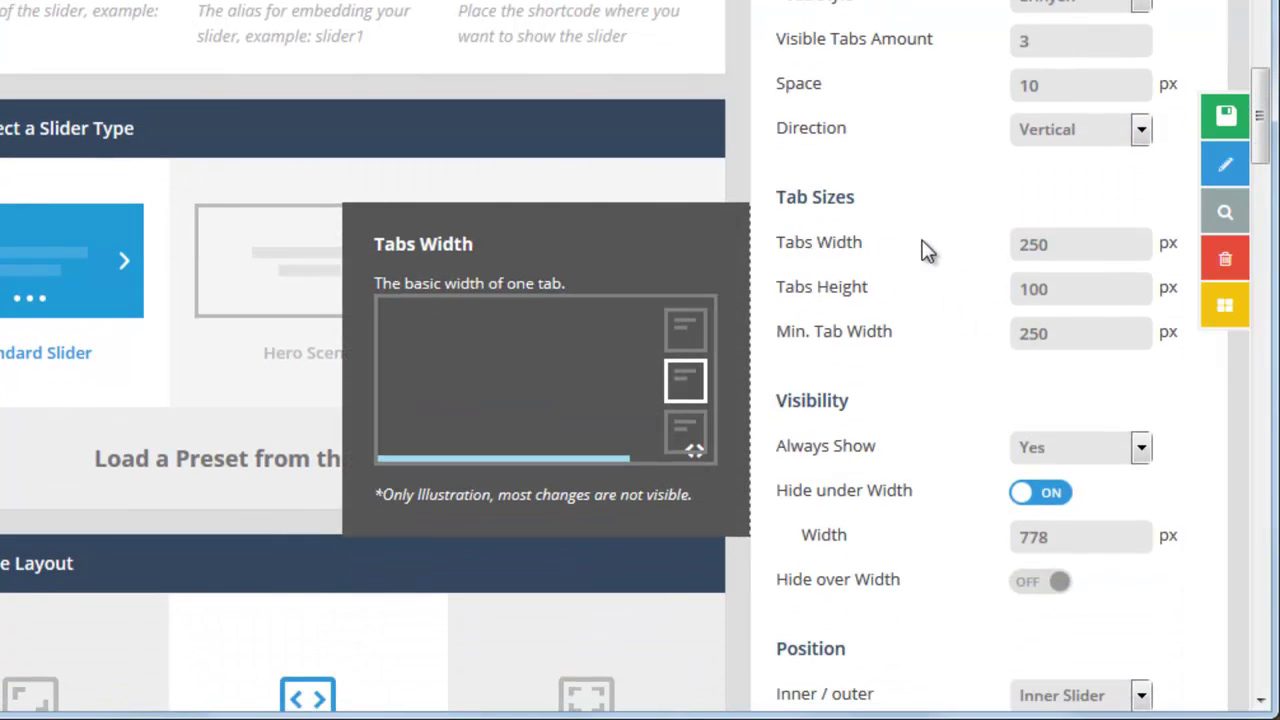
{"action": "mouse_move", "coordinate": [872, 334]}
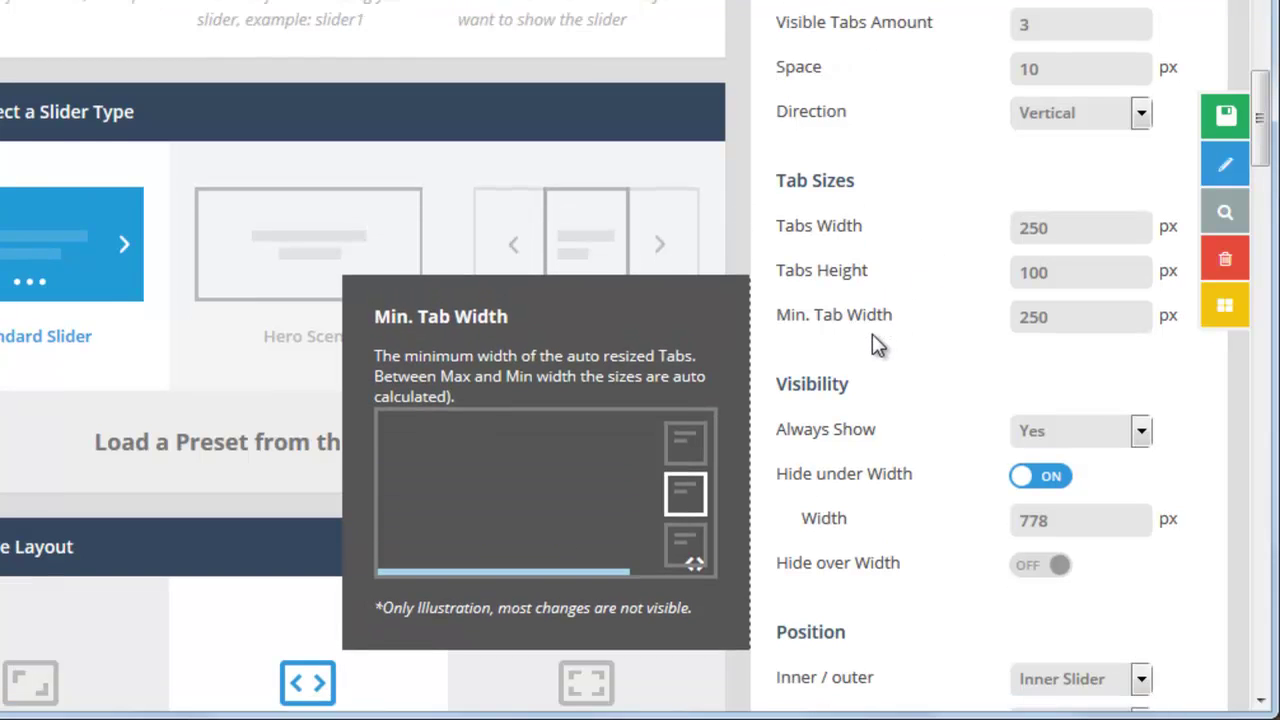
{"action": "mouse_move", "coordinate": [889, 44]}
{"action": "scroll", "coordinate": [910, 170], "scroll_direction": "down", "scroll_amount": 2}
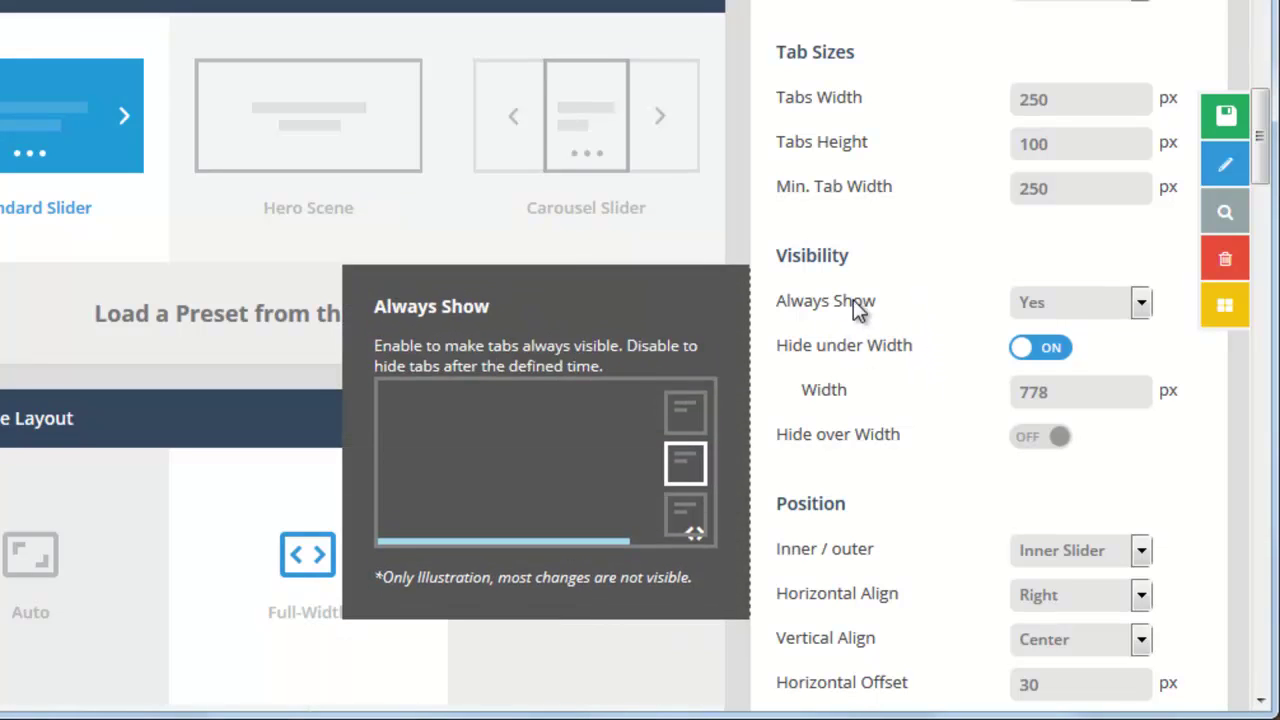
{"action": "mouse_move", "coordinate": [972, 366]}
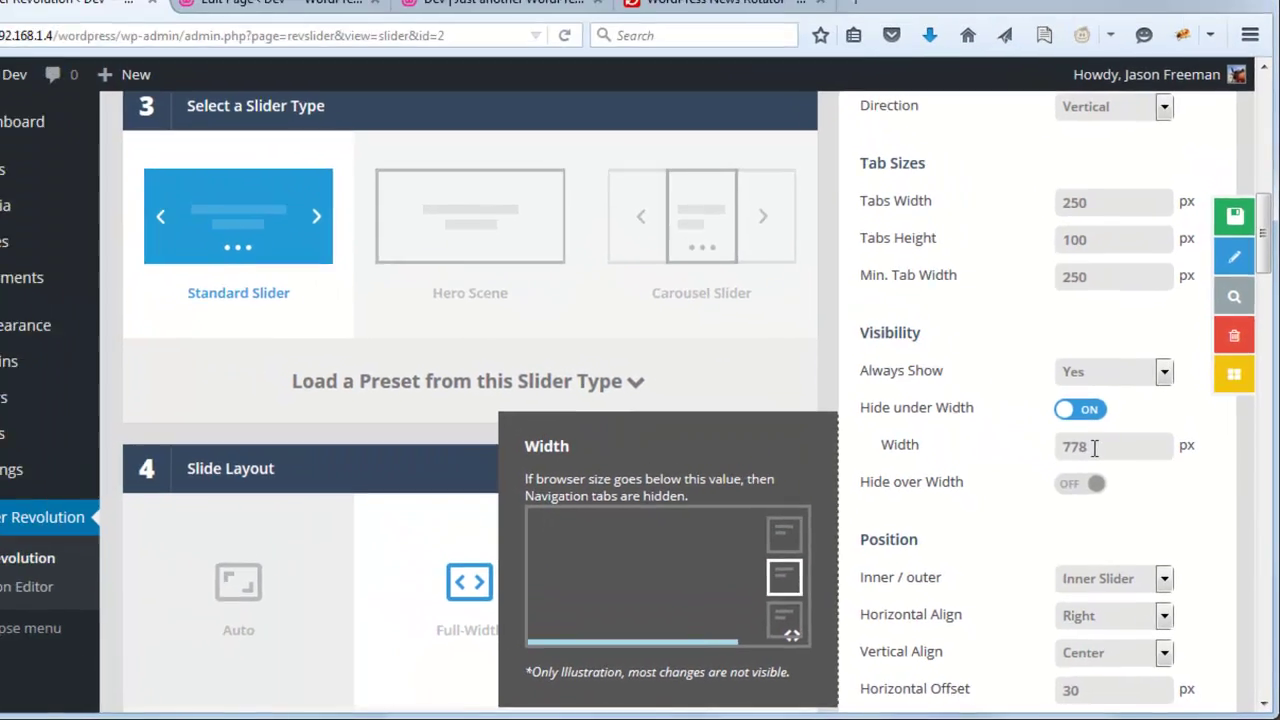
{"action": "double_click", "coordinate": [1036, 392]}
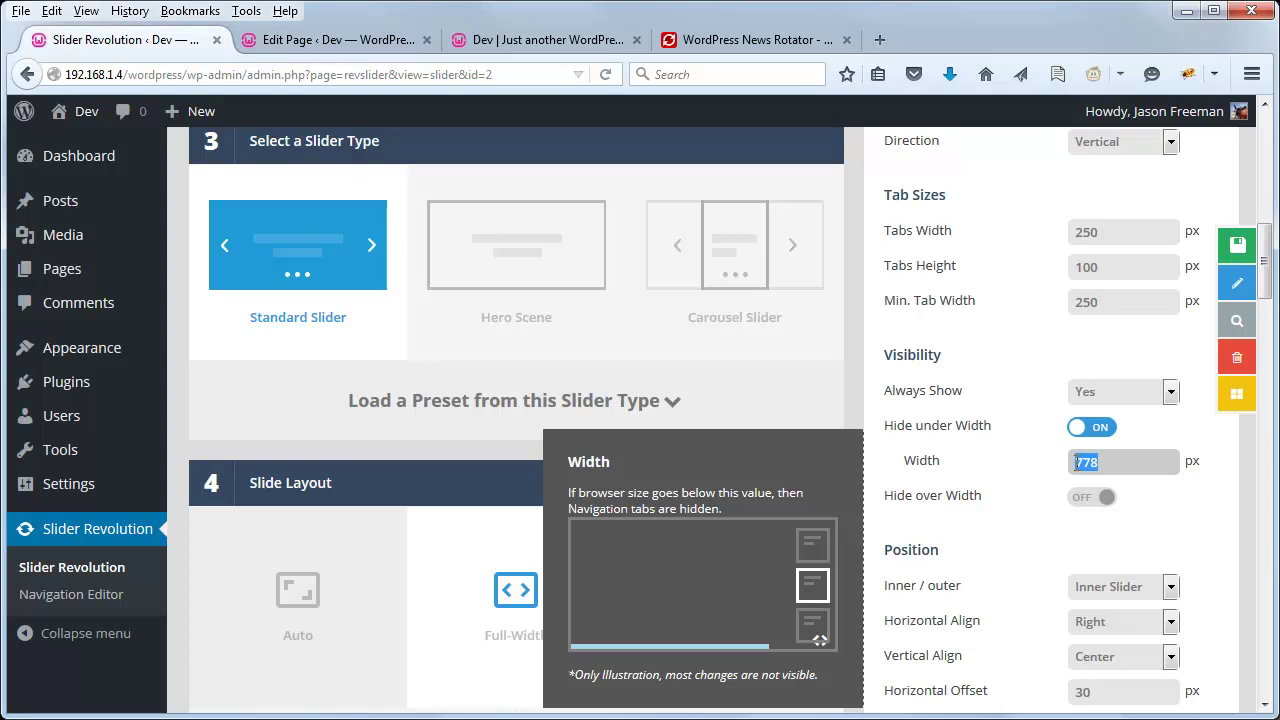
{"action": "left_click", "coordinate": [1012, 461]}
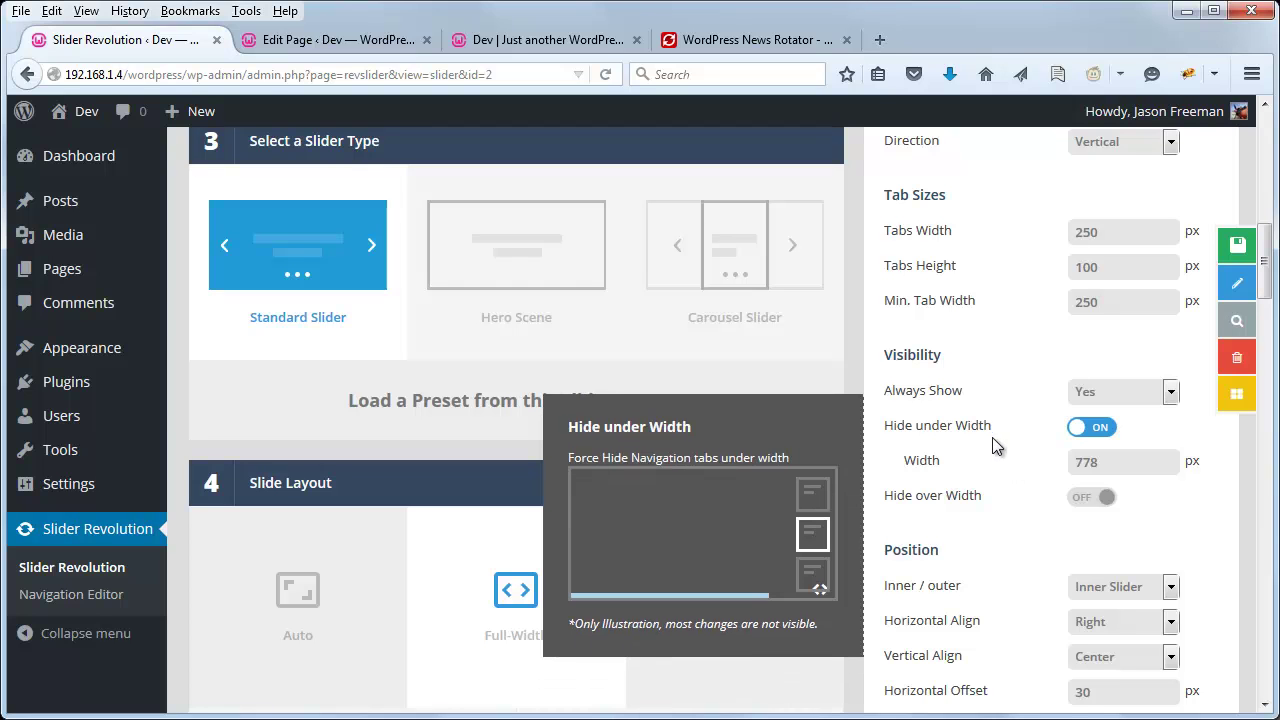
Preview the Home Page in Responsive Design View, widen it to about 1104 px to check the slider tabs, and exit the preview
{"action": "left_click", "coordinate": [507, 45]}
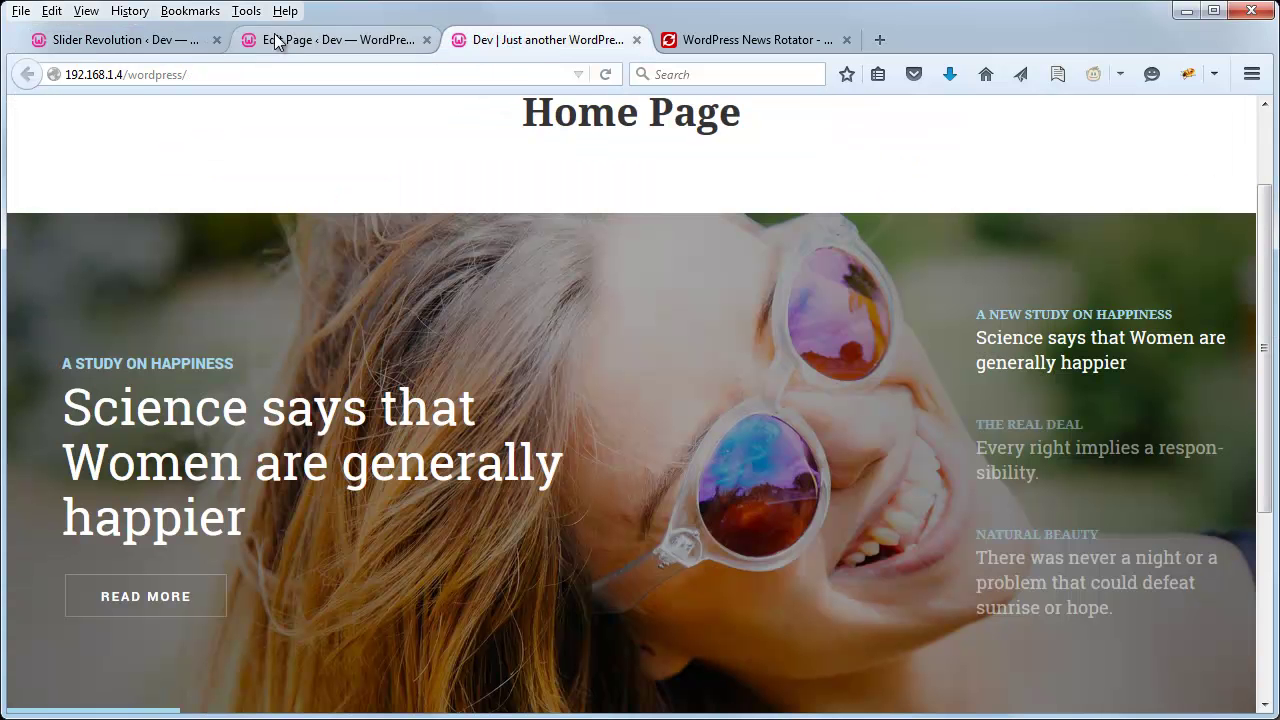
{"action": "left_click", "coordinate": [246, 11]}
{"action": "mouse_move", "coordinate": [339, 152]}
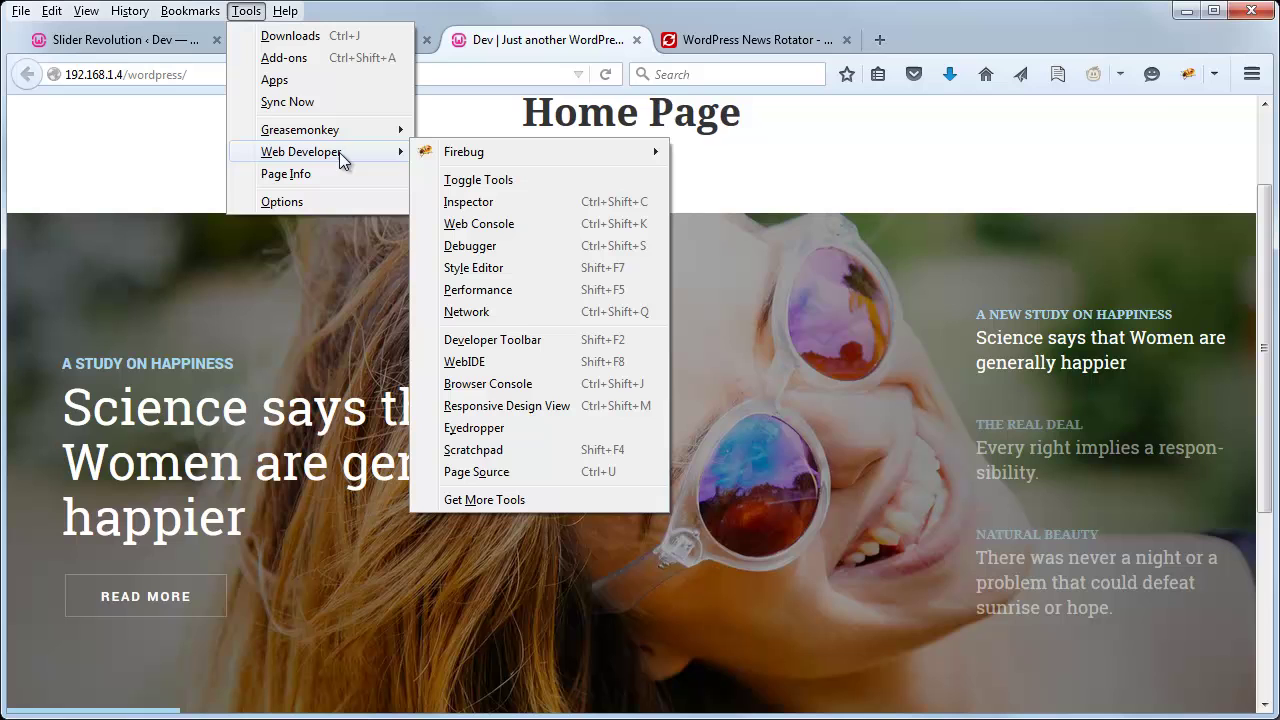
{"action": "left_click", "coordinate": [508, 404]}
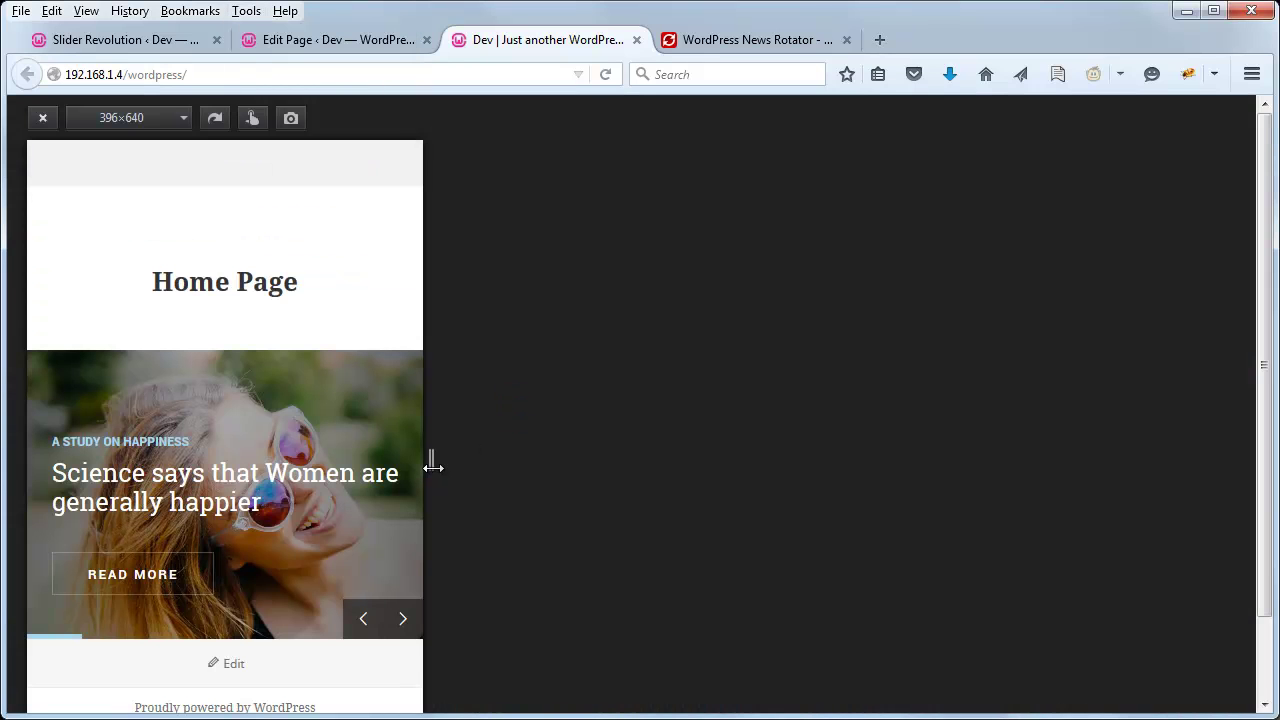
{"action": "left_click_drag", "start_coordinate": [475, 459], "coordinate": [1139, 459]}
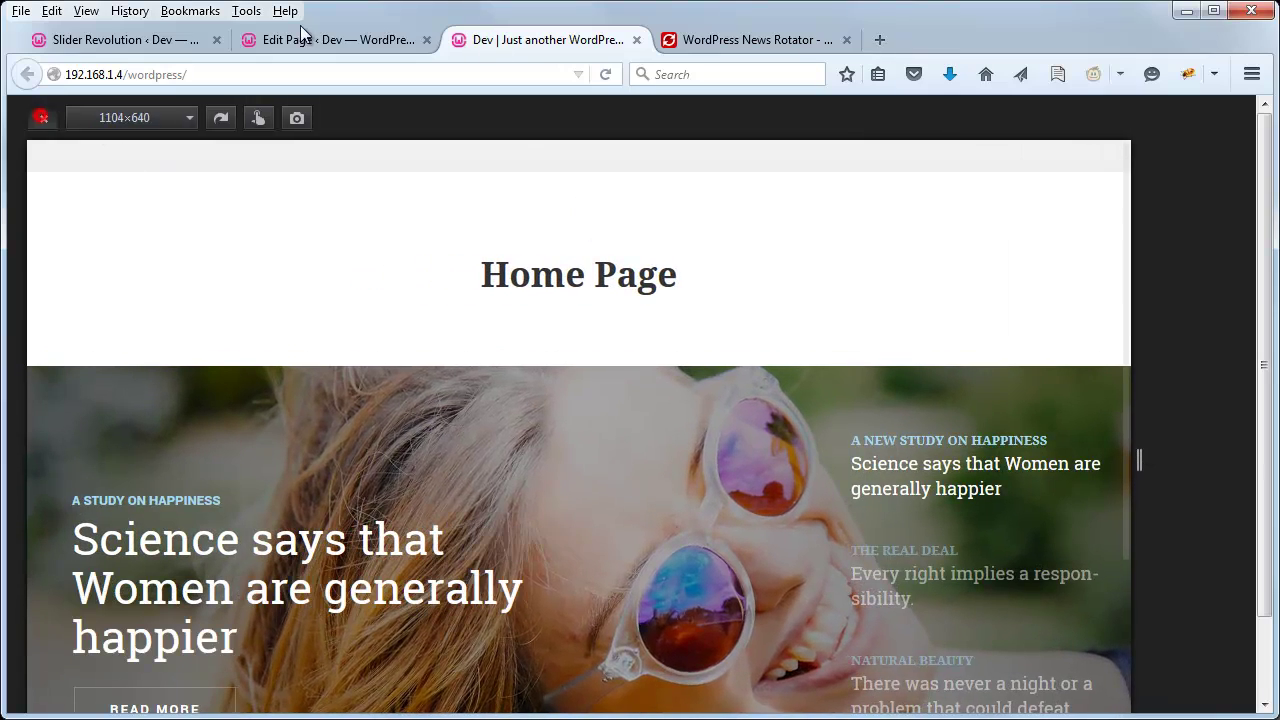
{"action": "left_click", "coordinate": [41, 117]}
Return to the slider settings and set the horizontal offset of the navigation tabs to 0 px
{"action": "left_click", "coordinate": [112, 40]}
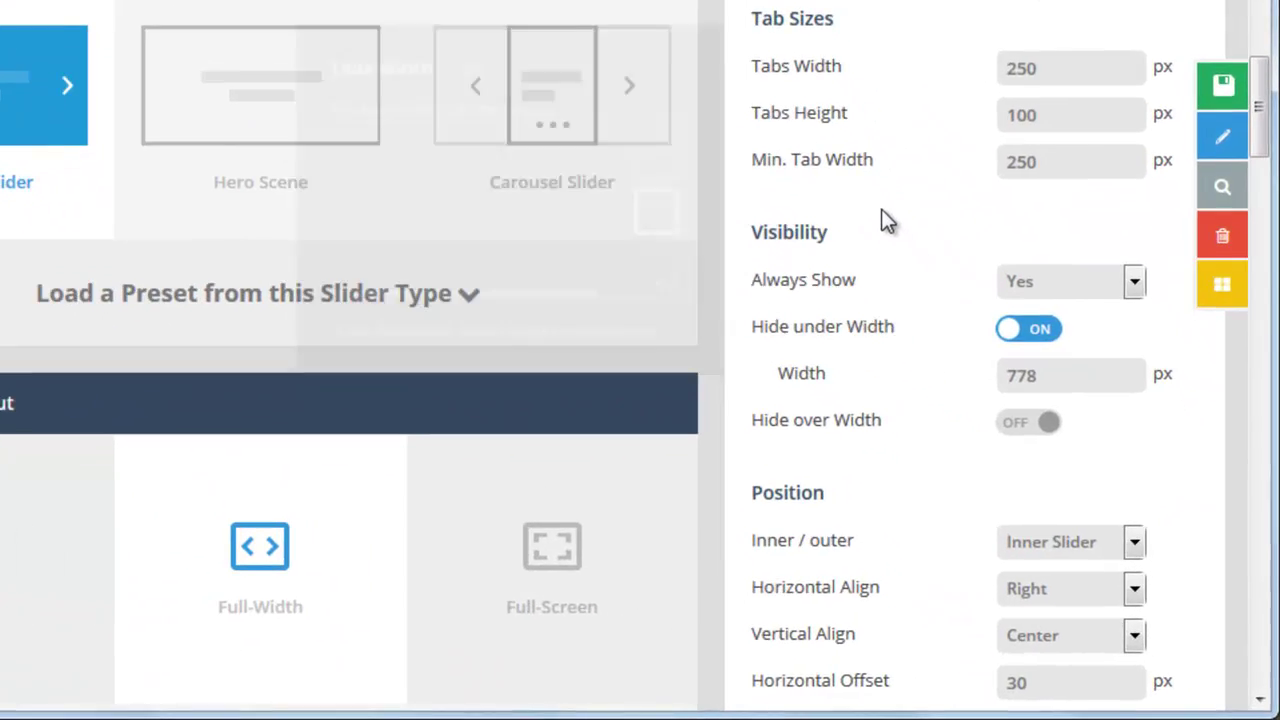
{"action": "scroll", "coordinate": [881, 213], "scroll_direction": "down", "scroll_amount": 3}
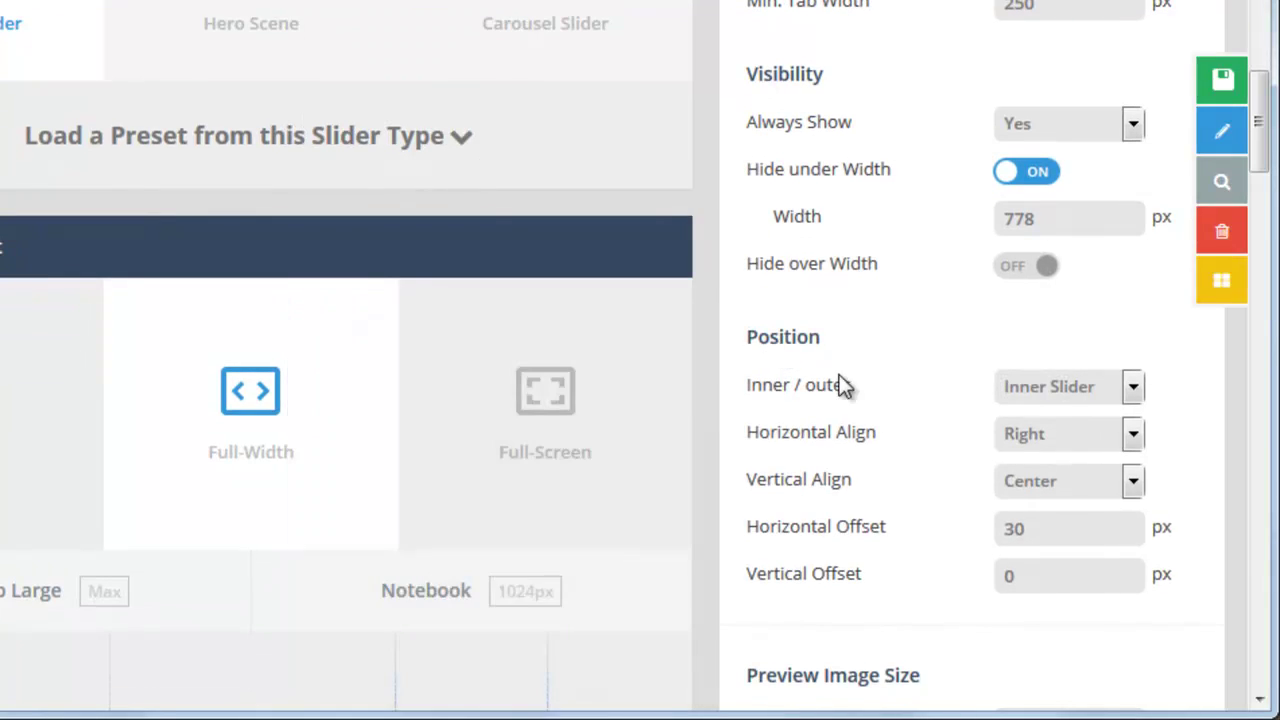
{"action": "mouse_move", "coordinate": [770, 538]}
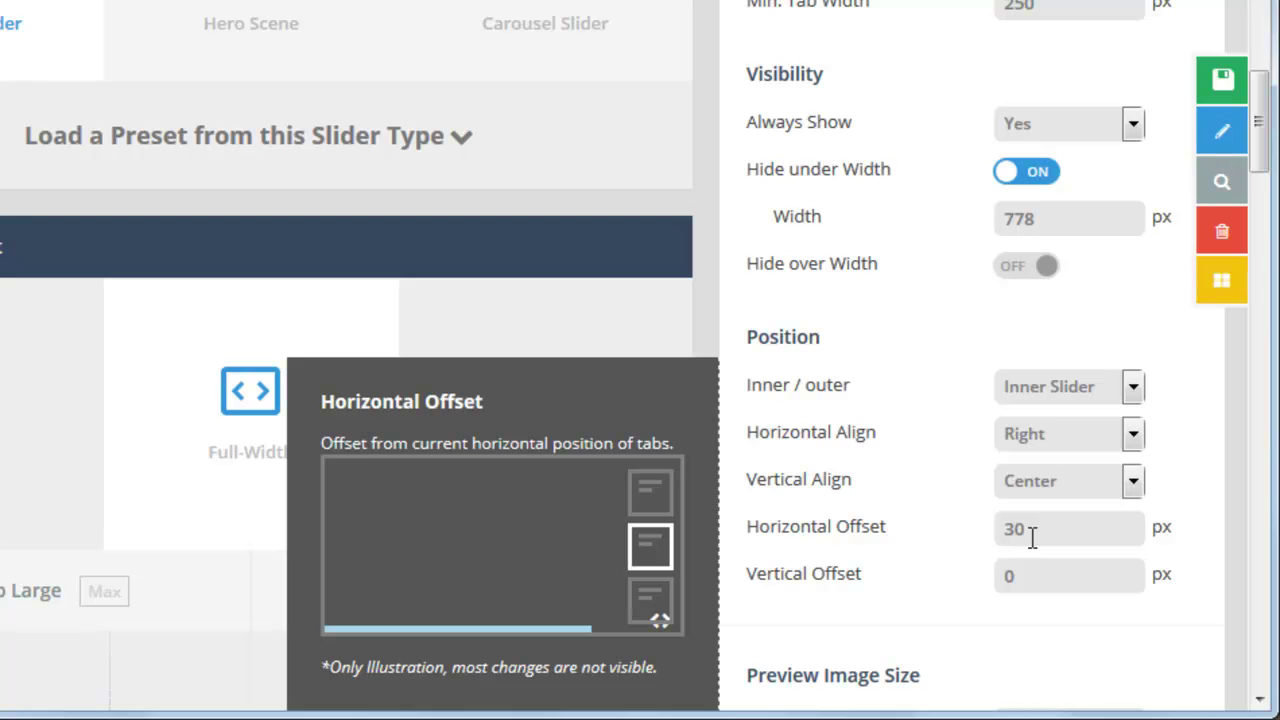
{"action": "left_click_drag", "start_coordinate": [1031, 535], "coordinate": [966, 527]}
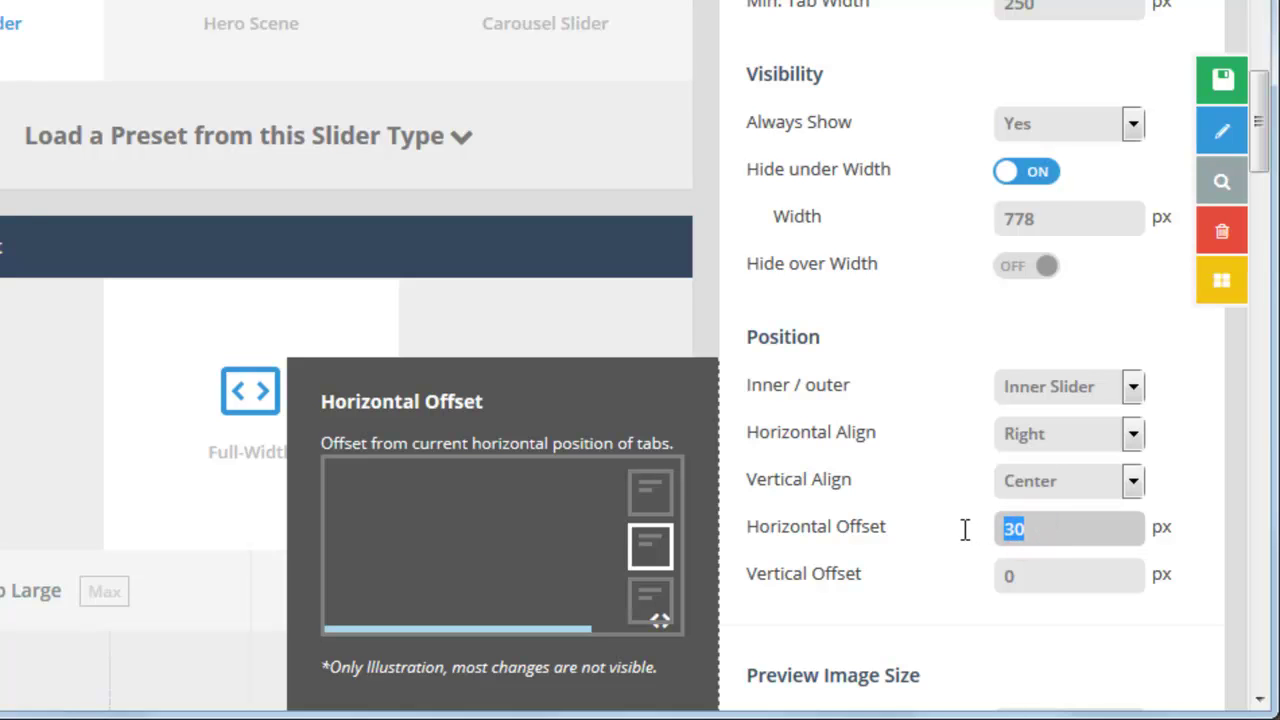
{"action": "type", "text": "0"}
{"action": "scroll", "coordinate": [921, 450], "scroll_direction": "up", "scroll_amount": 5}
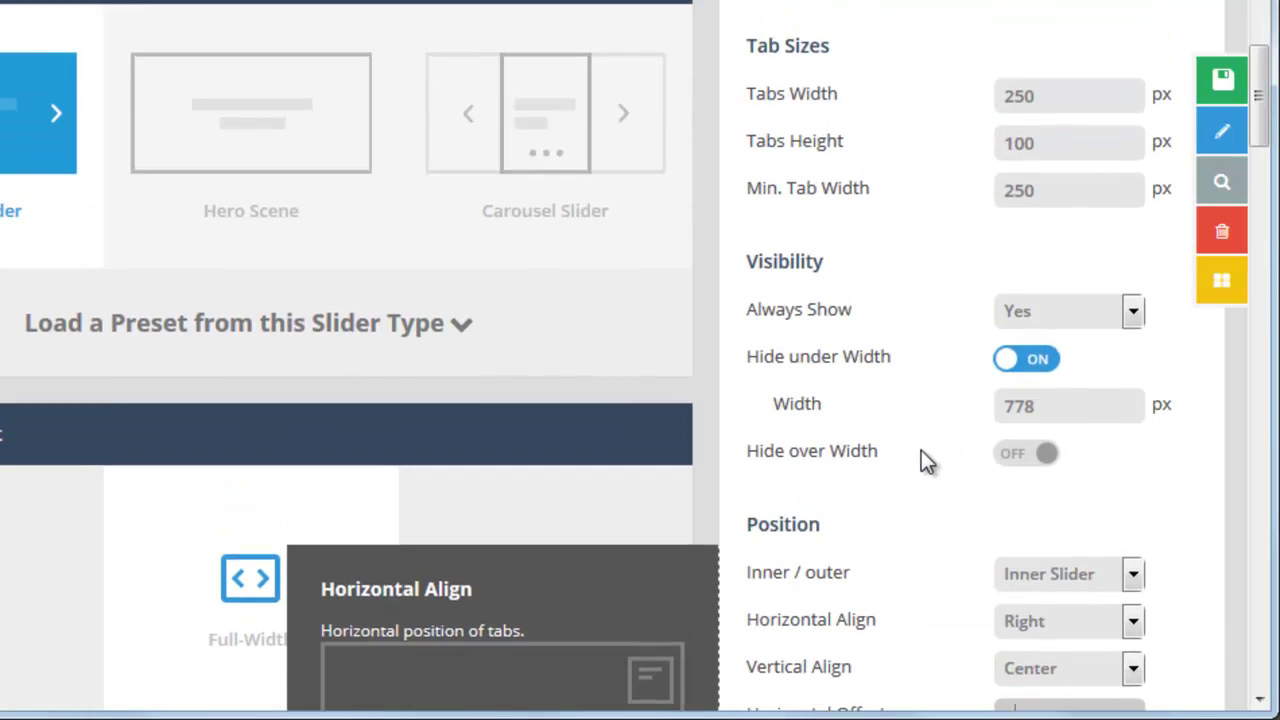
{"action": "scroll", "coordinate": [921, 450], "scroll_direction": "up", "scroll_amount": 2}
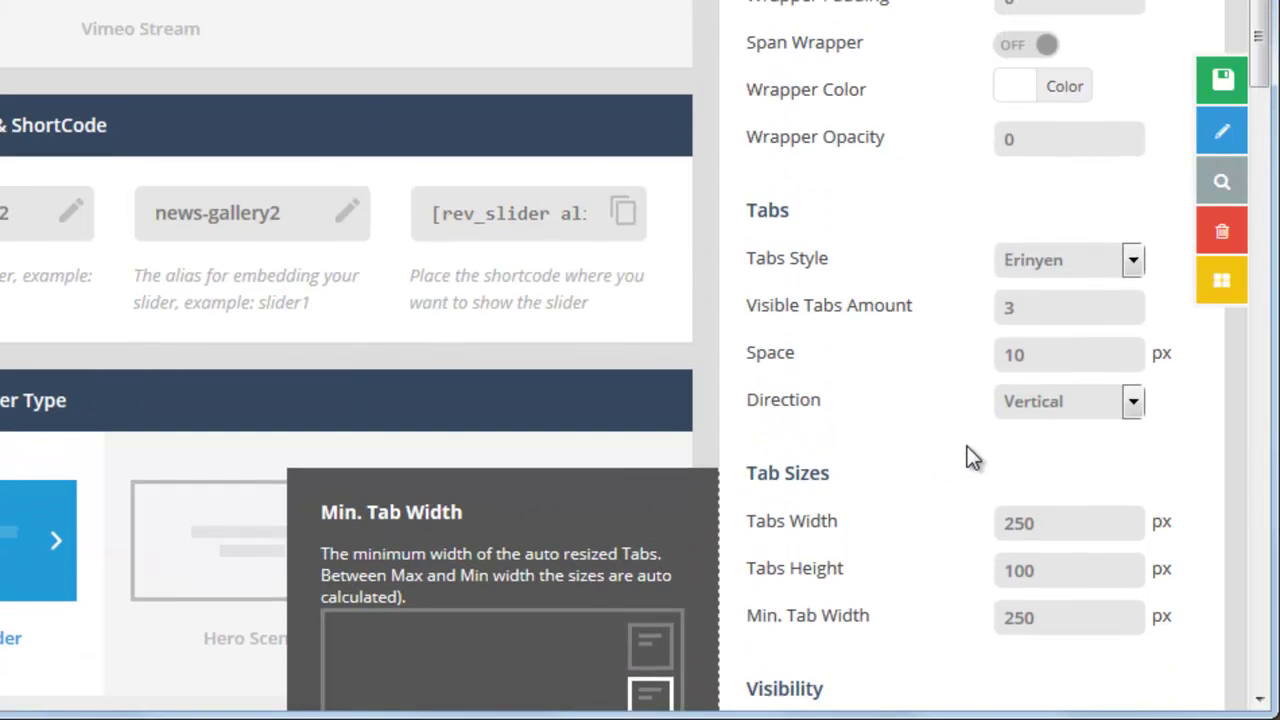
{"action": "scroll", "coordinate": [963, 451], "scroll_direction": "up", "scroll_amount": 3}
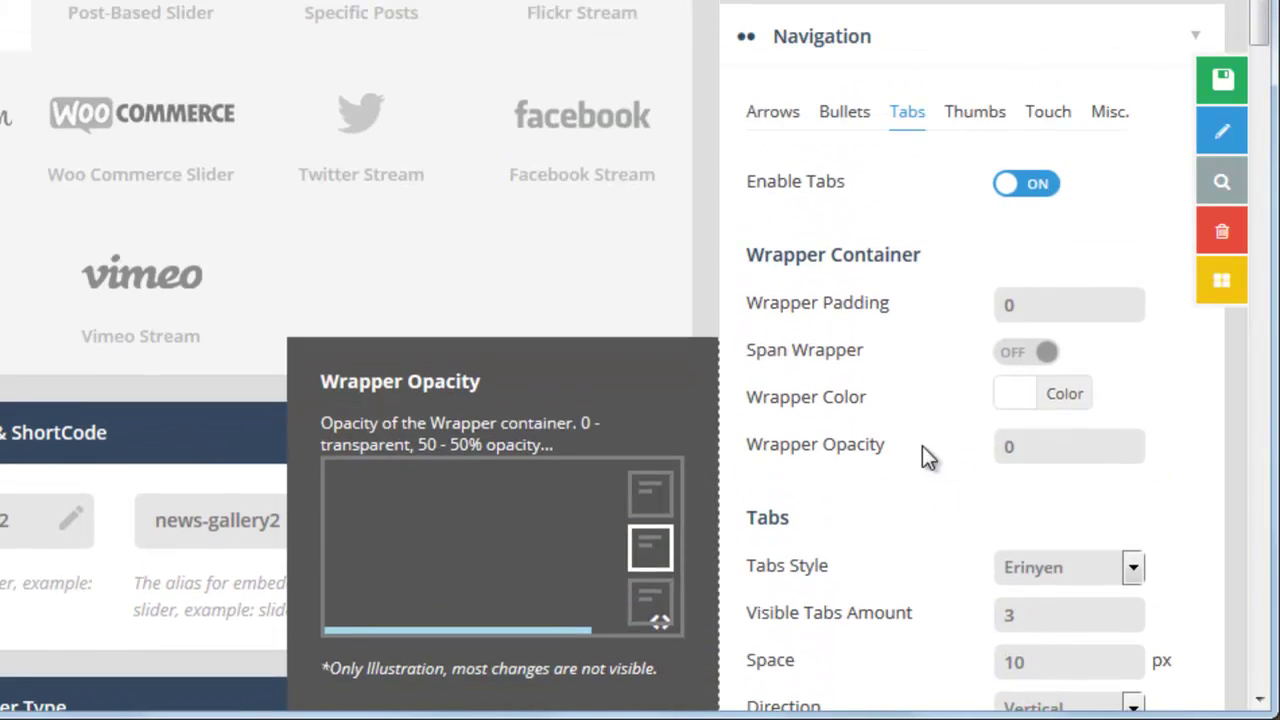
Set the tabs' wrapper container color to #FFFFFF
{"action": "double_click", "coordinate": [1034, 446]}
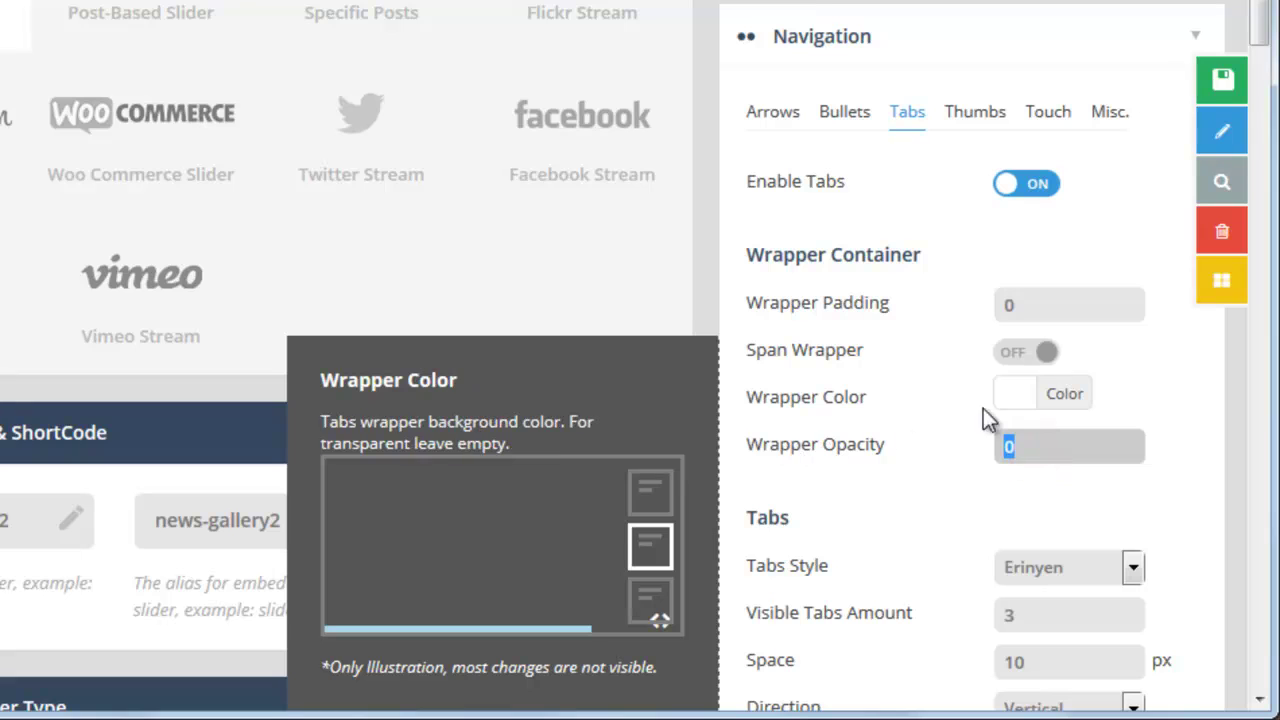
{"action": "left_click", "coordinate": [1064, 400]}
{"action": "scroll", "coordinate": [1135, 303], "scroll_direction": "down", "scroll_amount": 2}
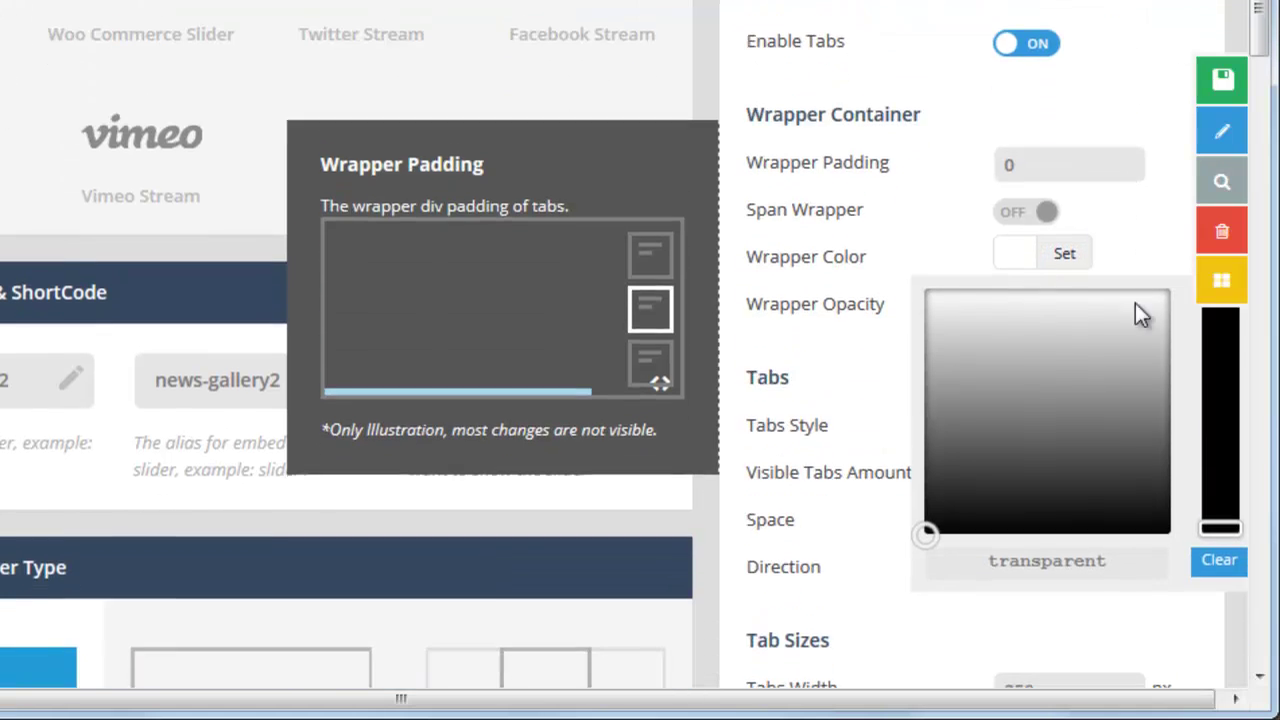
{"action": "left_click_drag", "start_coordinate": [1131, 546], "coordinate": [886, 537]}
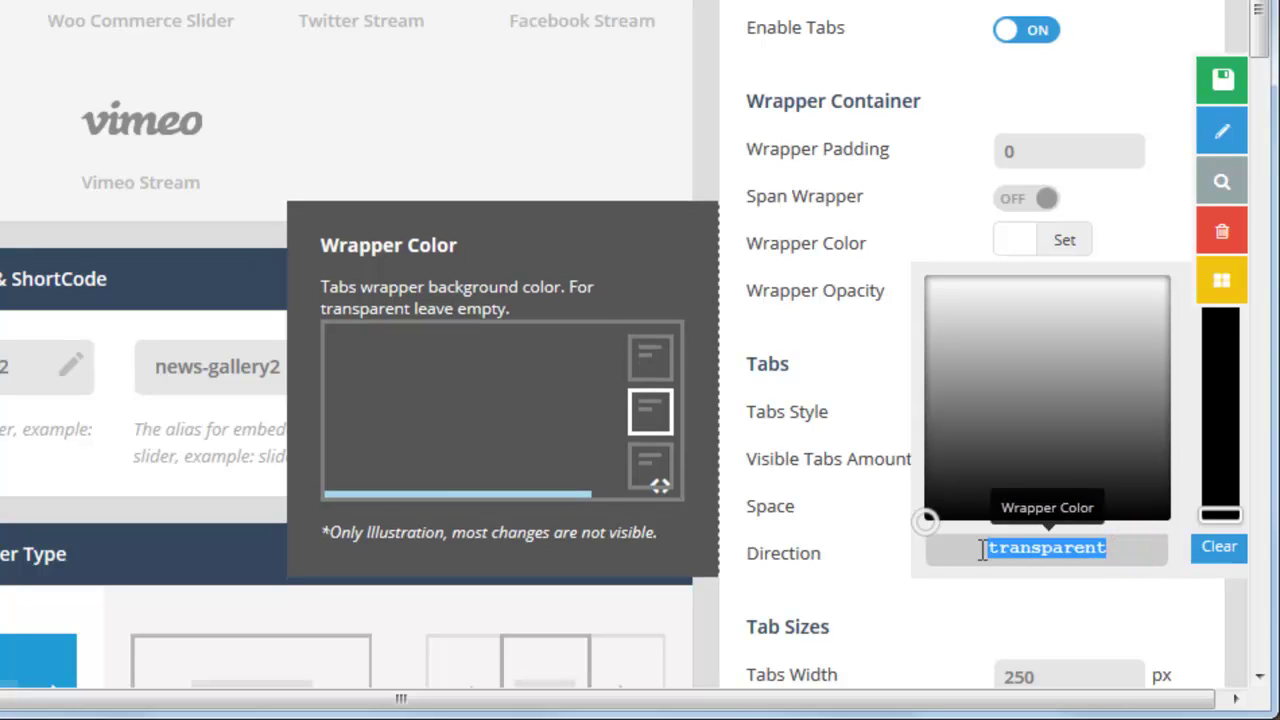
{"action": "type", "text": "#FFFFFF"}
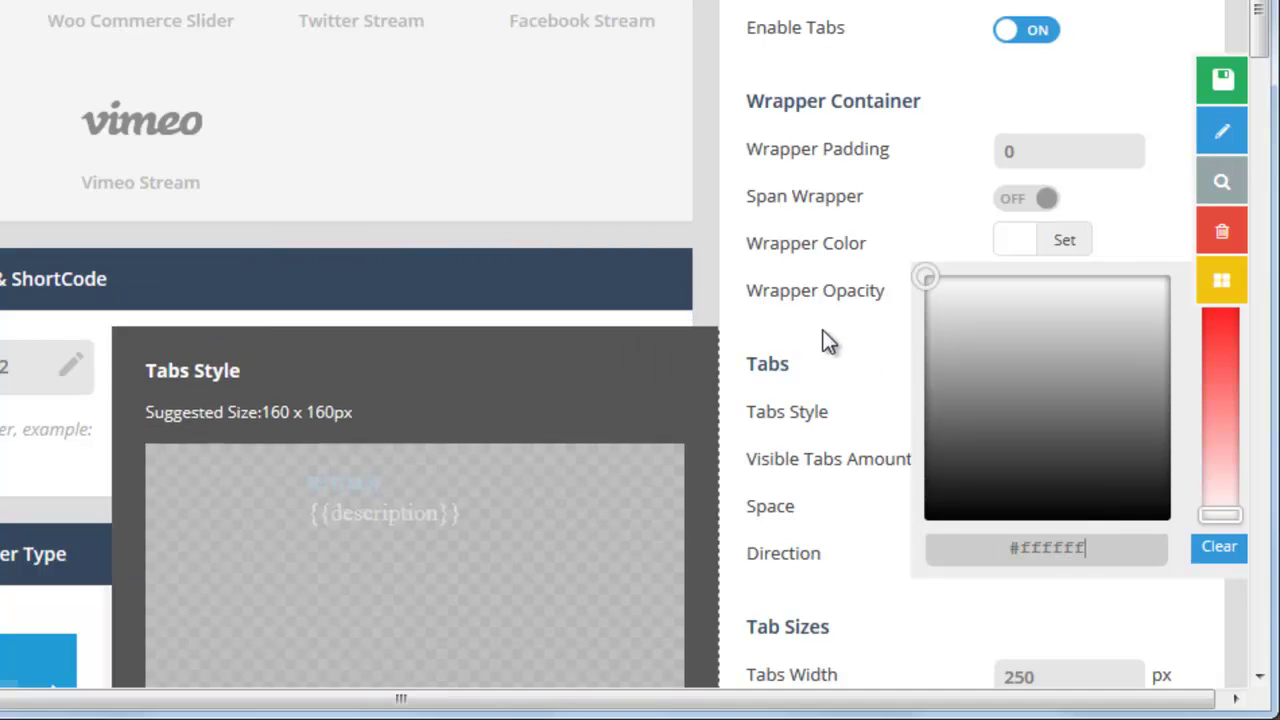
{"action": "left_click", "coordinate": [886, 329]}
Set the tabs' wrapper opacity to 75 and save the slider settings
{"action": "left_click", "coordinate": [1032, 292]}
{"action": "type", "text": "75"}
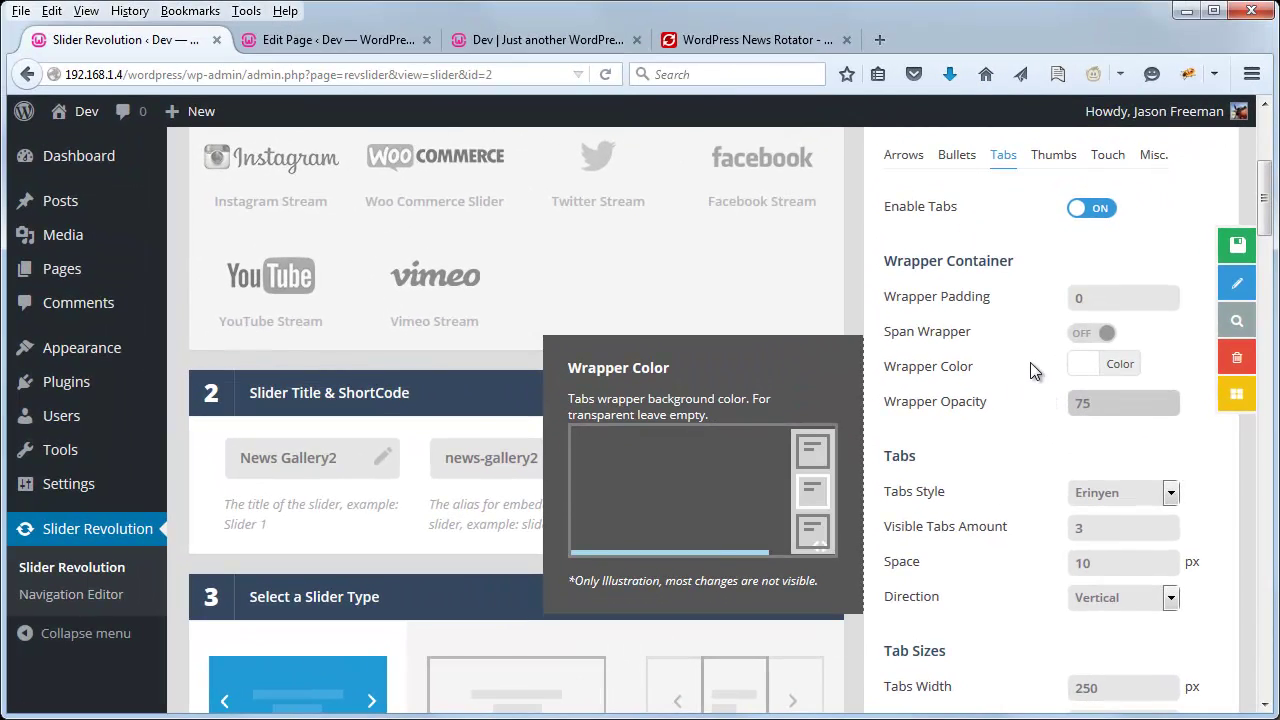
{"action": "left_click", "coordinate": [1218, 246]}
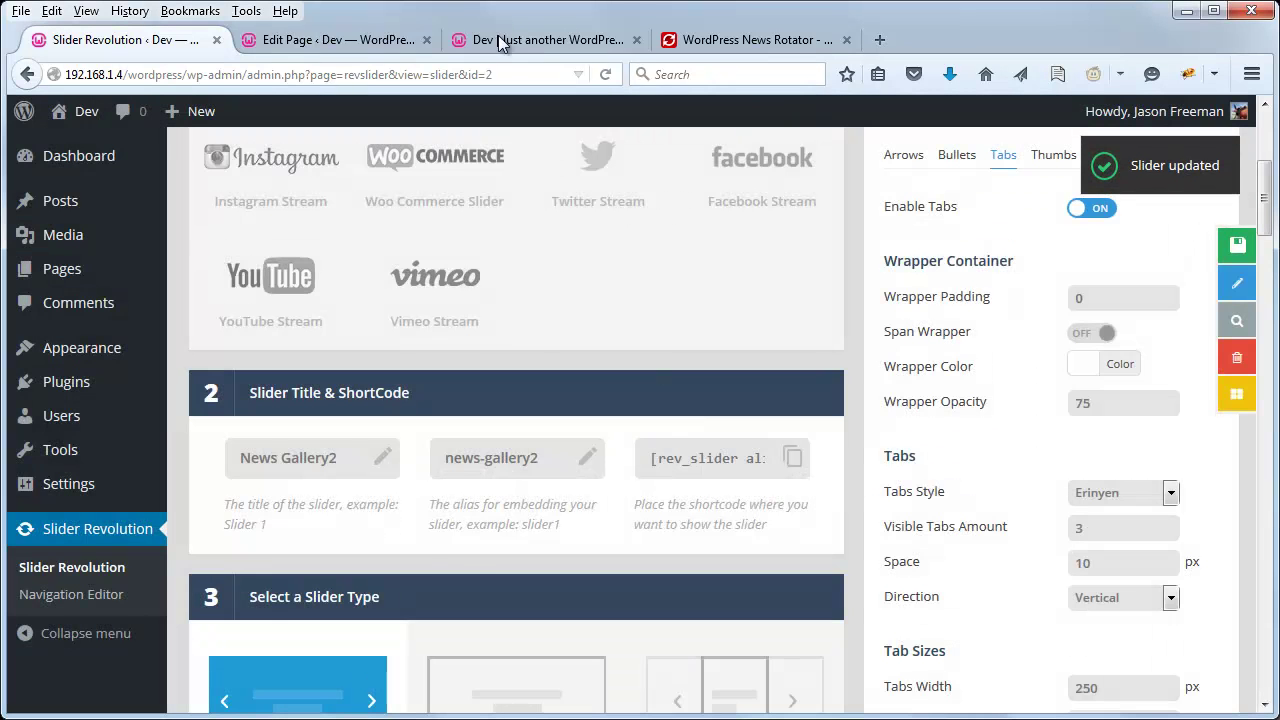
Reload the Home Page and check how the white wrapper looks behind the slider's navigation tabs
{"action": "left_click", "coordinate": [505, 42]}
{"action": "left_click", "coordinate": [606, 75]}
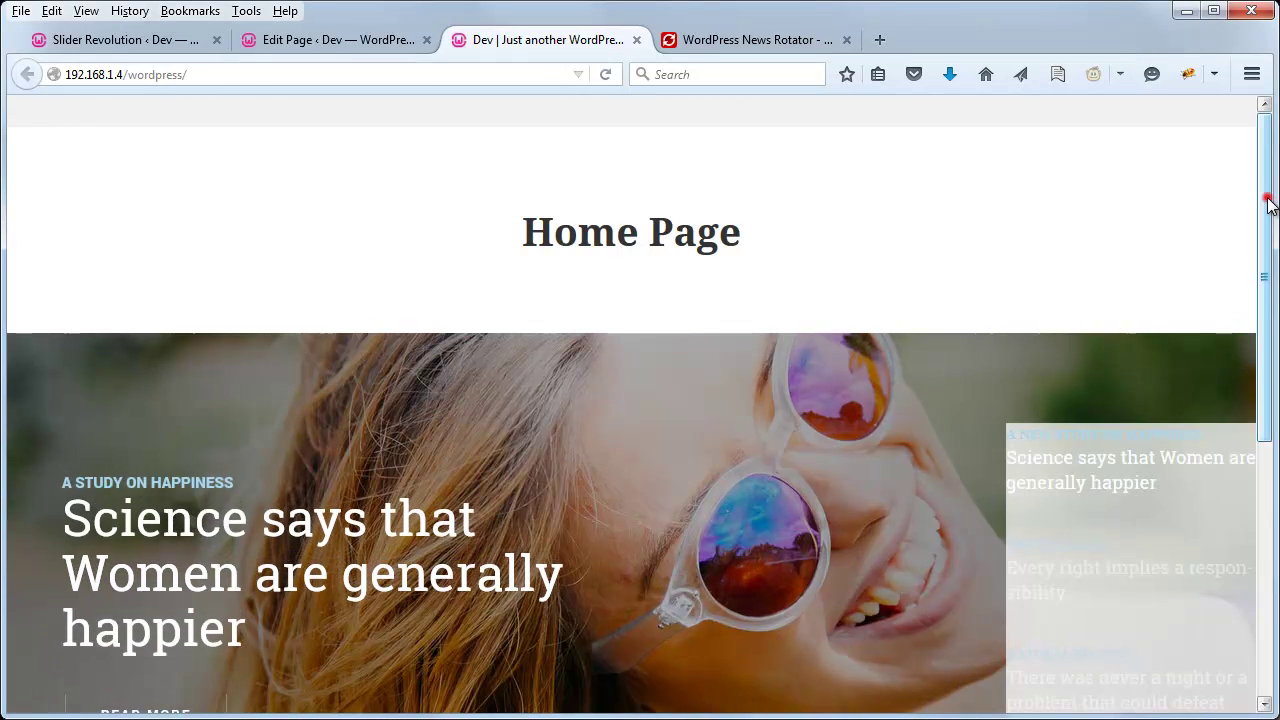
{"action": "left_click_drag", "start_coordinate": [1271, 202], "coordinate": [1270, 302]}
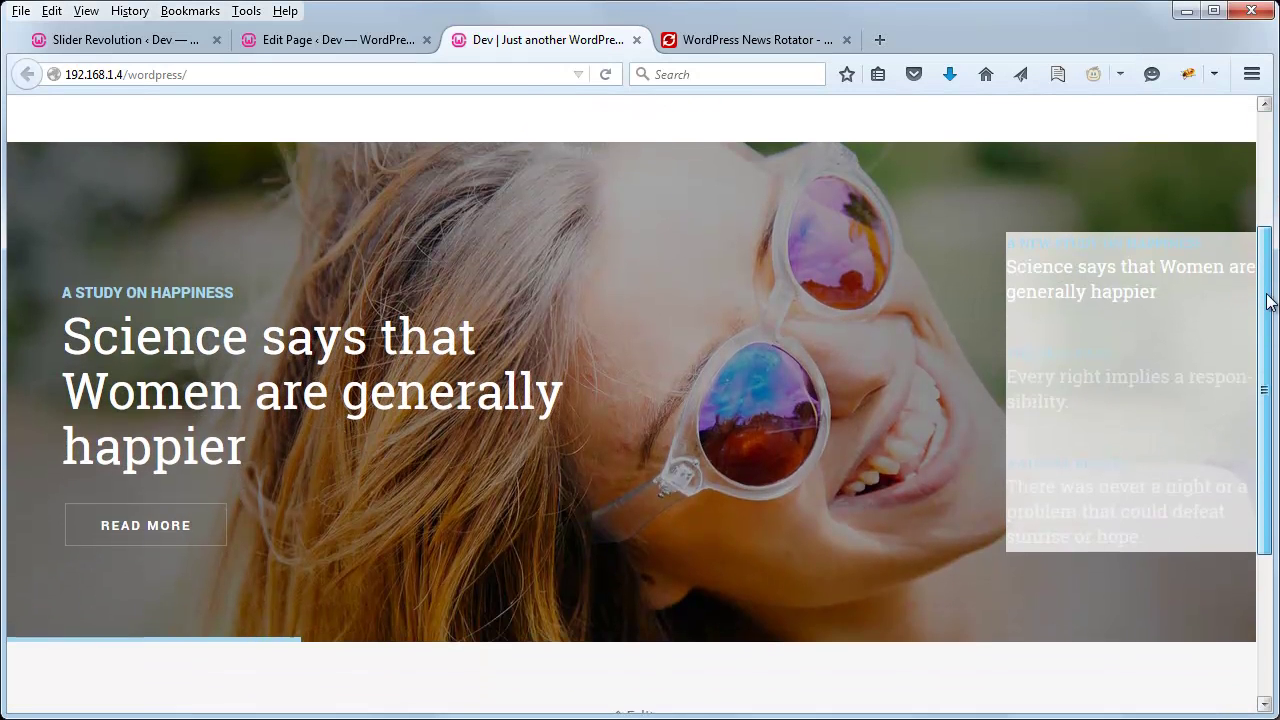
{"action": "scroll", "coordinate": [1270, 302], "scroll_direction": "up", "scroll_amount": 1}
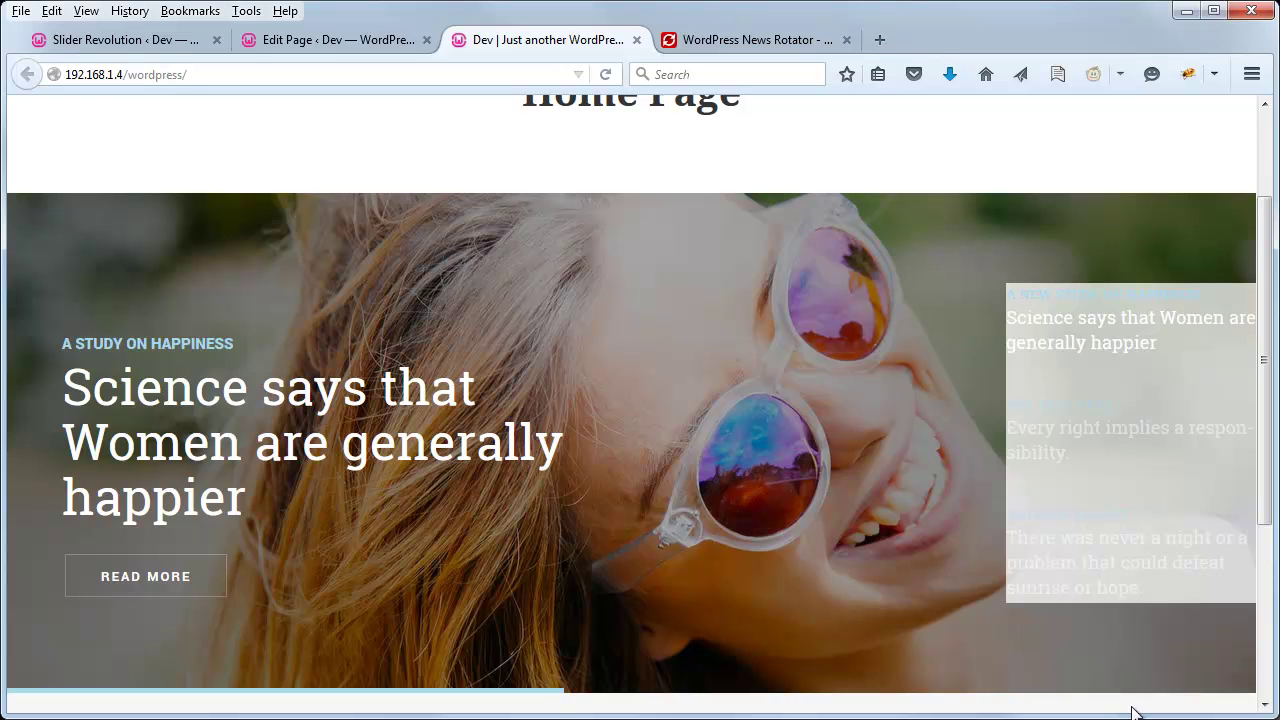
{"action": "scroll", "coordinate": [1268, 325], "scroll_direction": "down", "scroll_amount": 1}
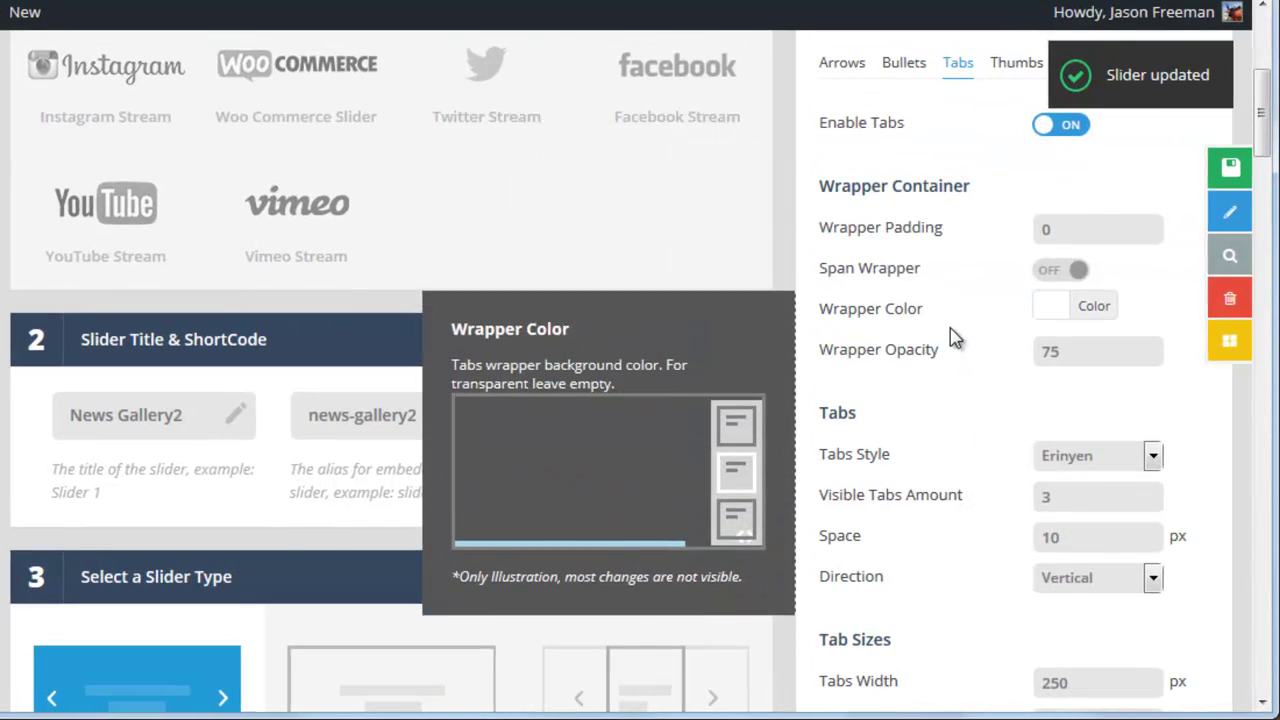
In the slider settings, turn on Span Wrapper for the tabs, set the wrapper padding to 20 and save
{"action": "mouse_move", "coordinate": [848, 274]}
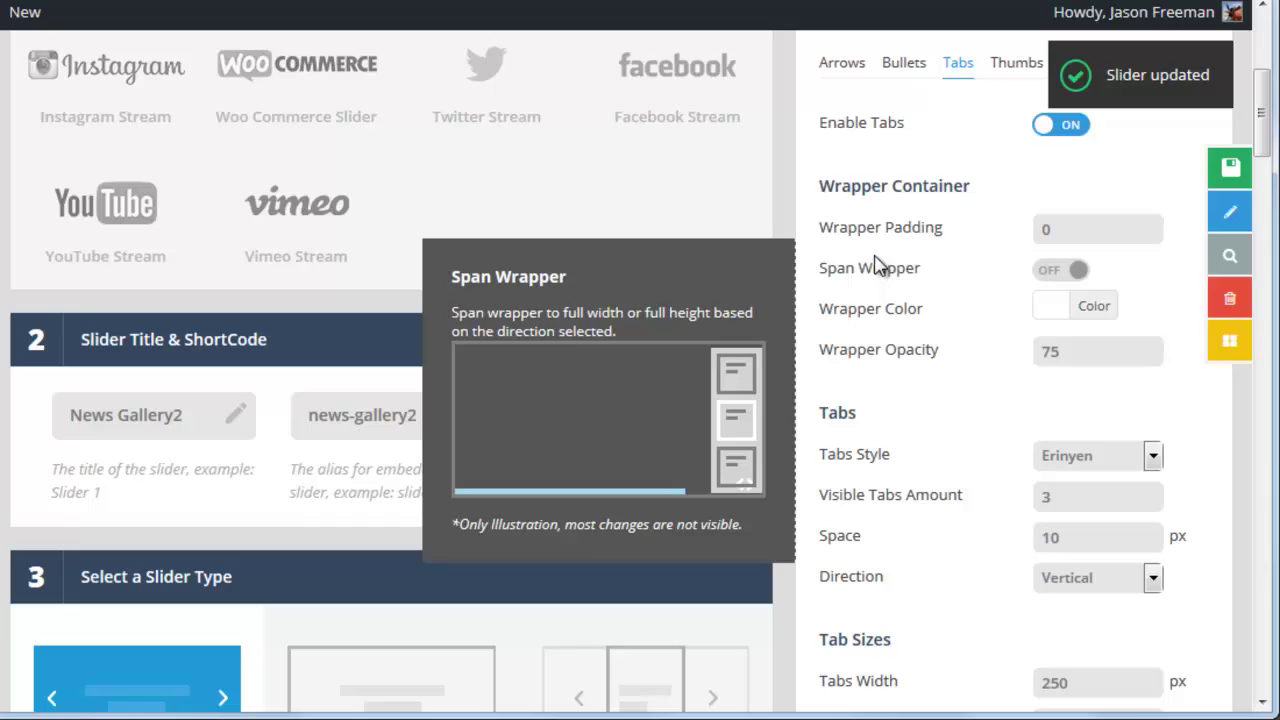
{"action": "left_click", "coordinate": [1050, 272]}
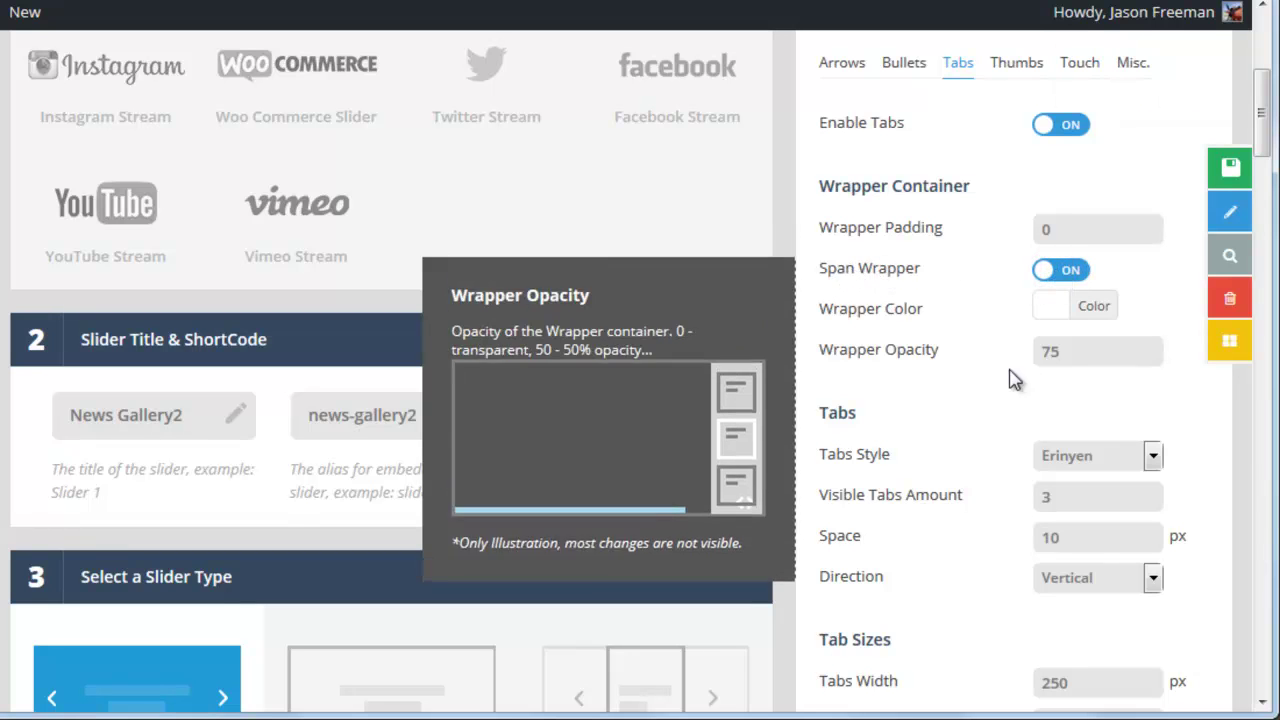
{"action": "scroll", "coordinate": [969, 403], "scroll_direction": "down", "scroll_amount": 2}
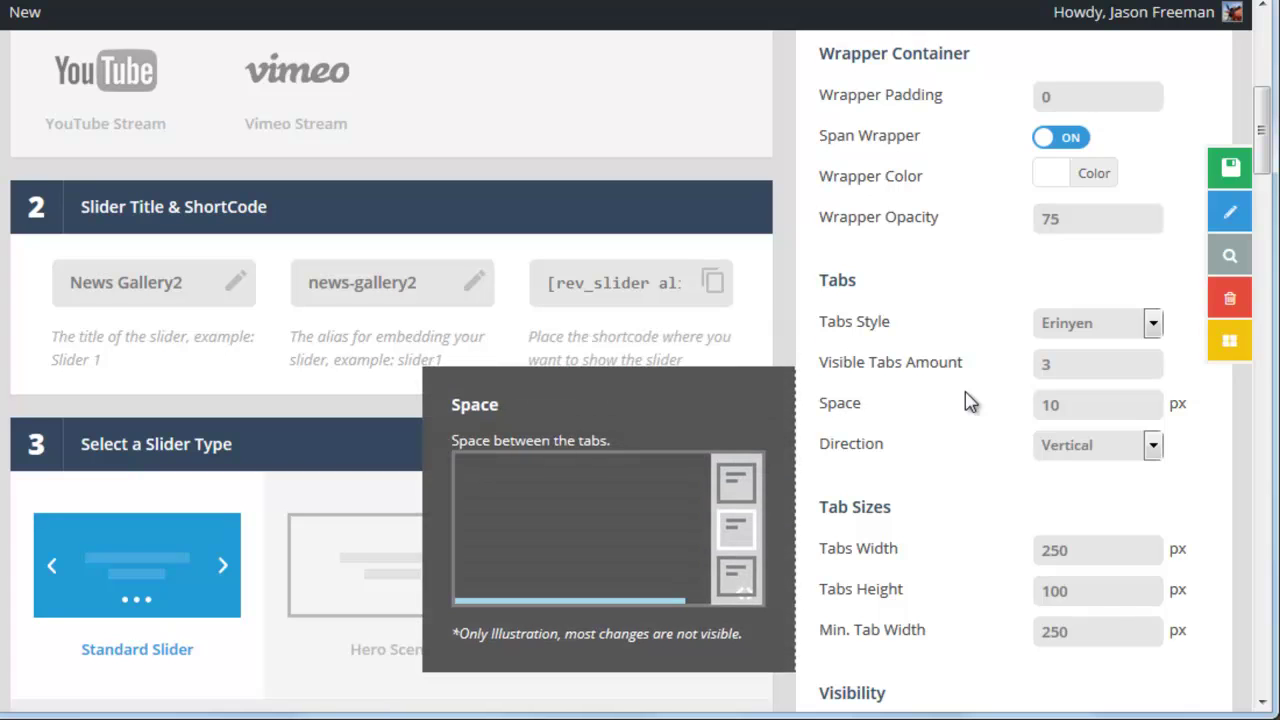
{"action": "scroll", "coordinate": [975, 375], "scroll_direction": "up", "scroll_amount": 4}
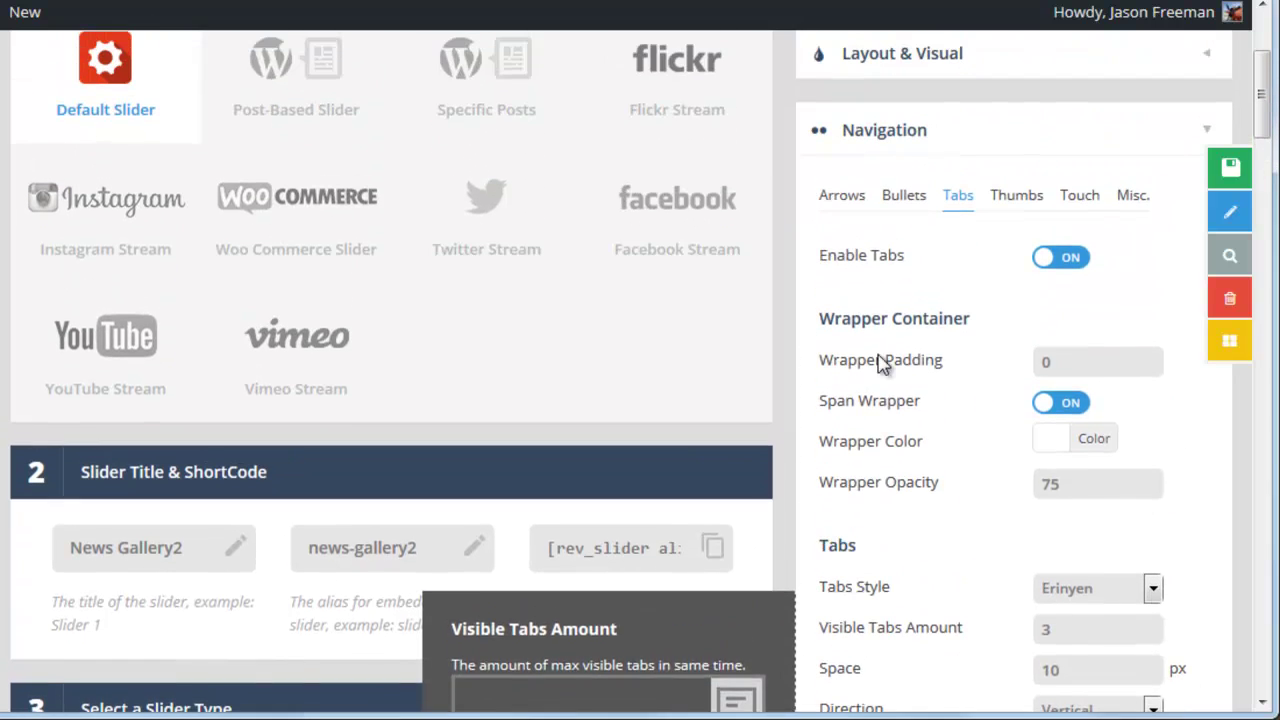
{"action": "left_click", "coordinate": [1063, 363]}
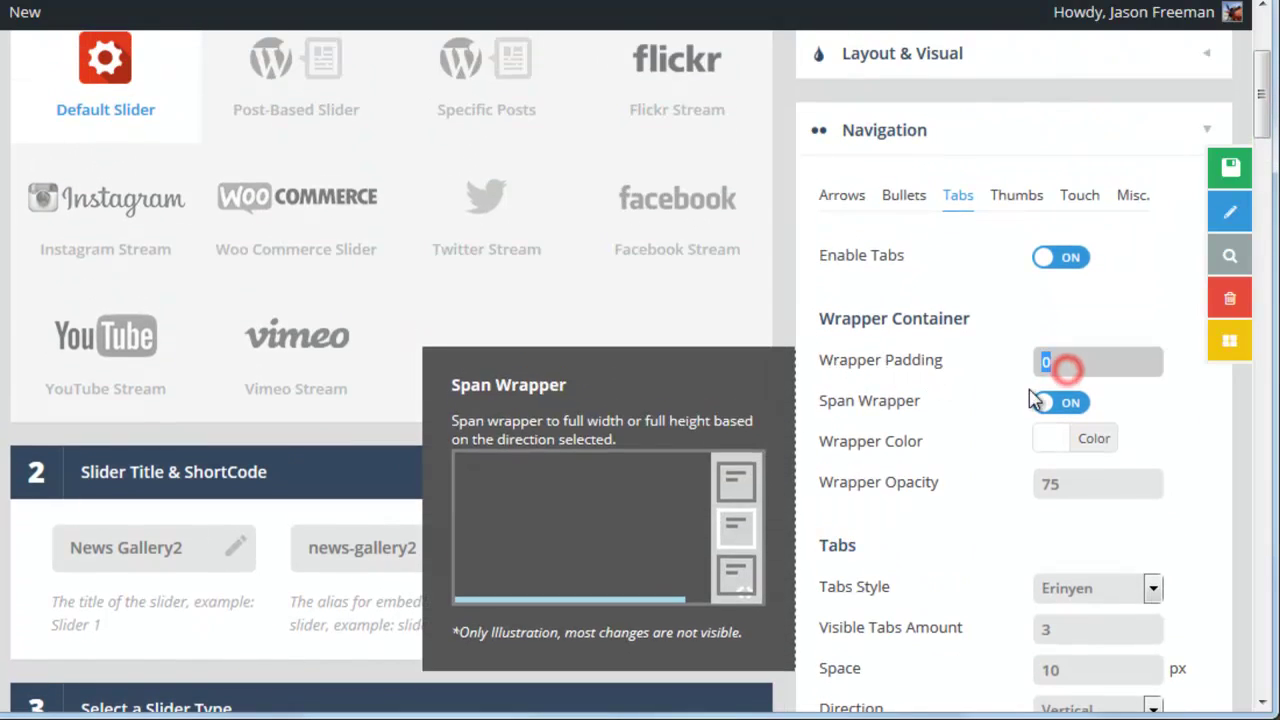
{"action": "type", "text": "20"}
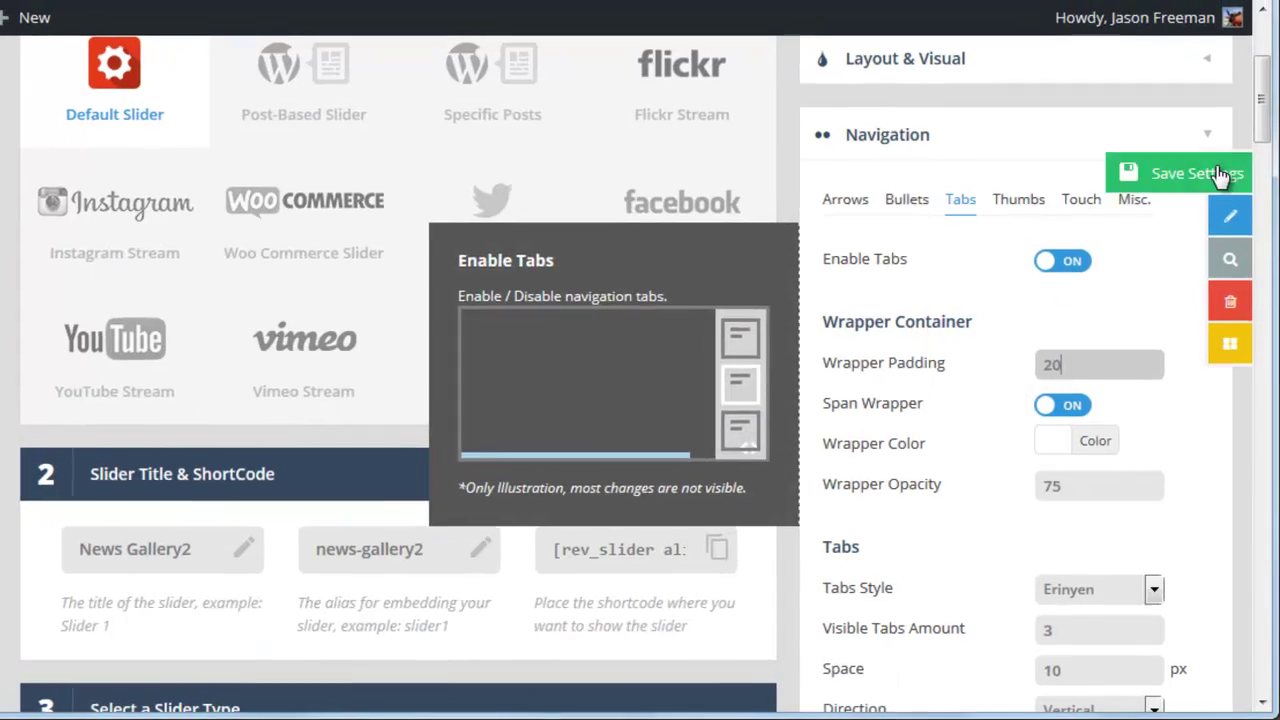
{"action": "left_click", "coordinate": [1230, 168]}
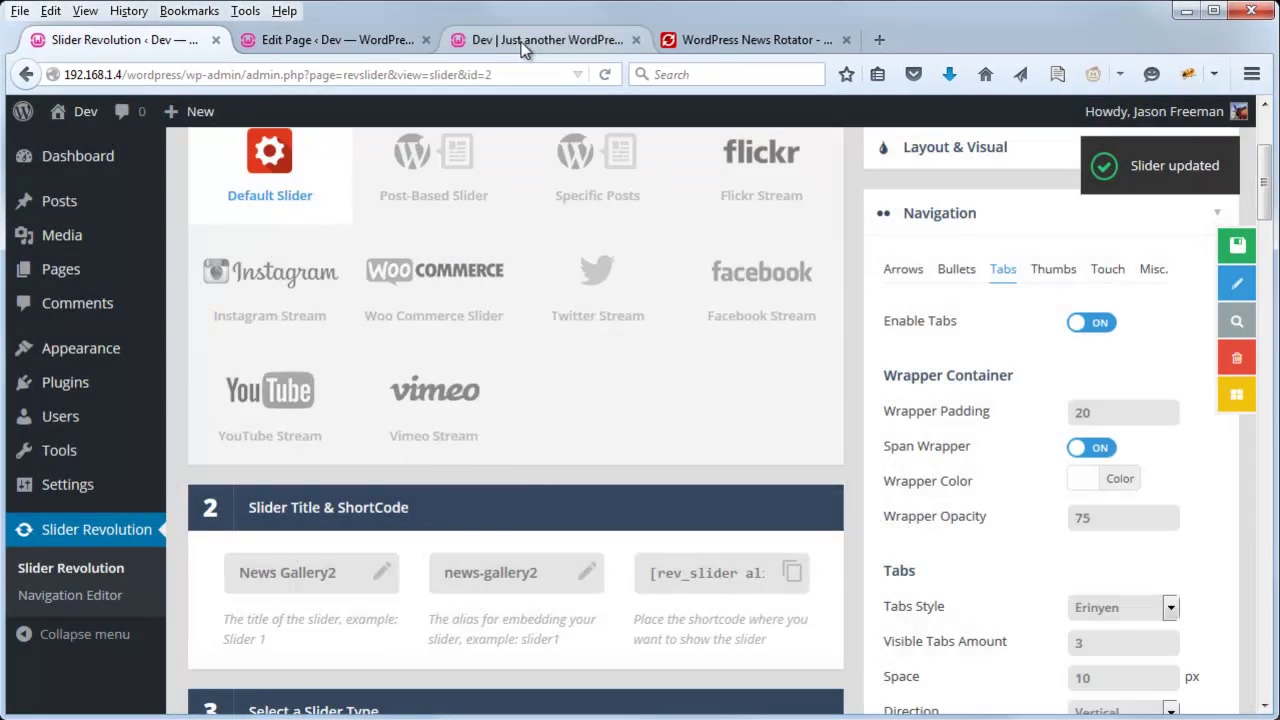
Reload the Home Page and check the full-height, padded wrapper around the slider's navigation tabs
{"action": "left_click", "coordinate": [521, 46]}
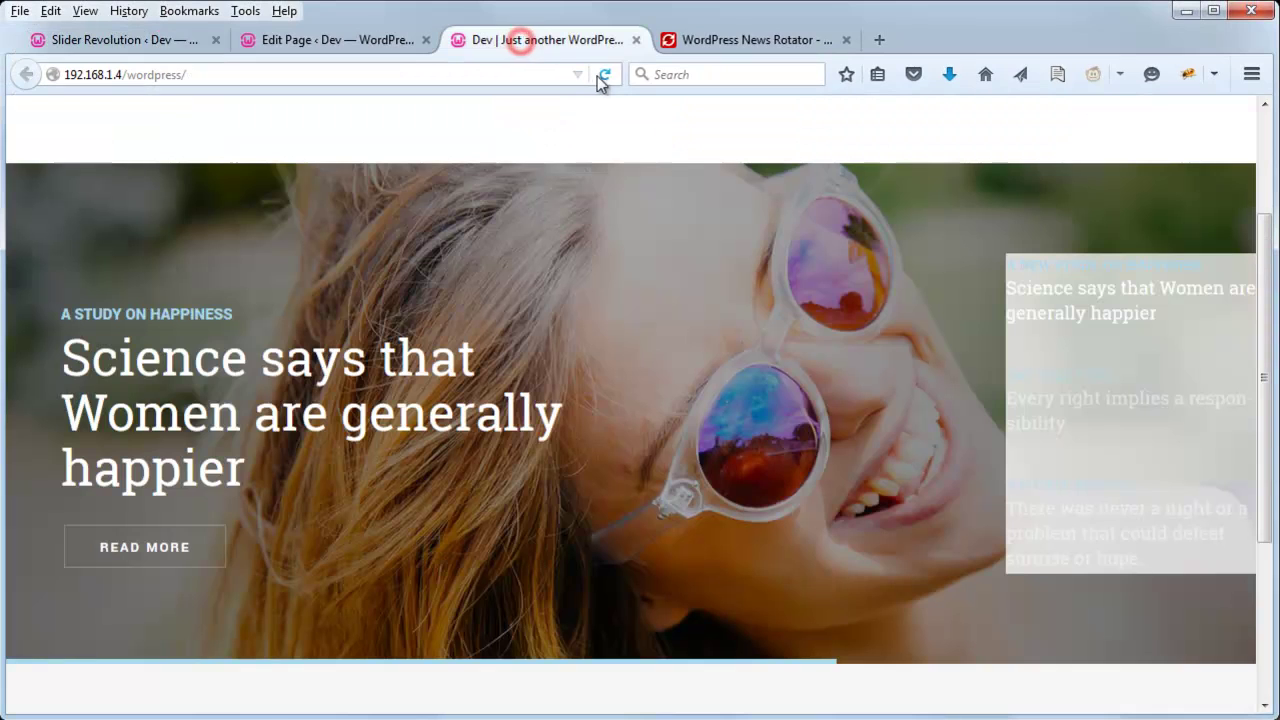
{"action": "left_click", "coordinate": [604, 74]}
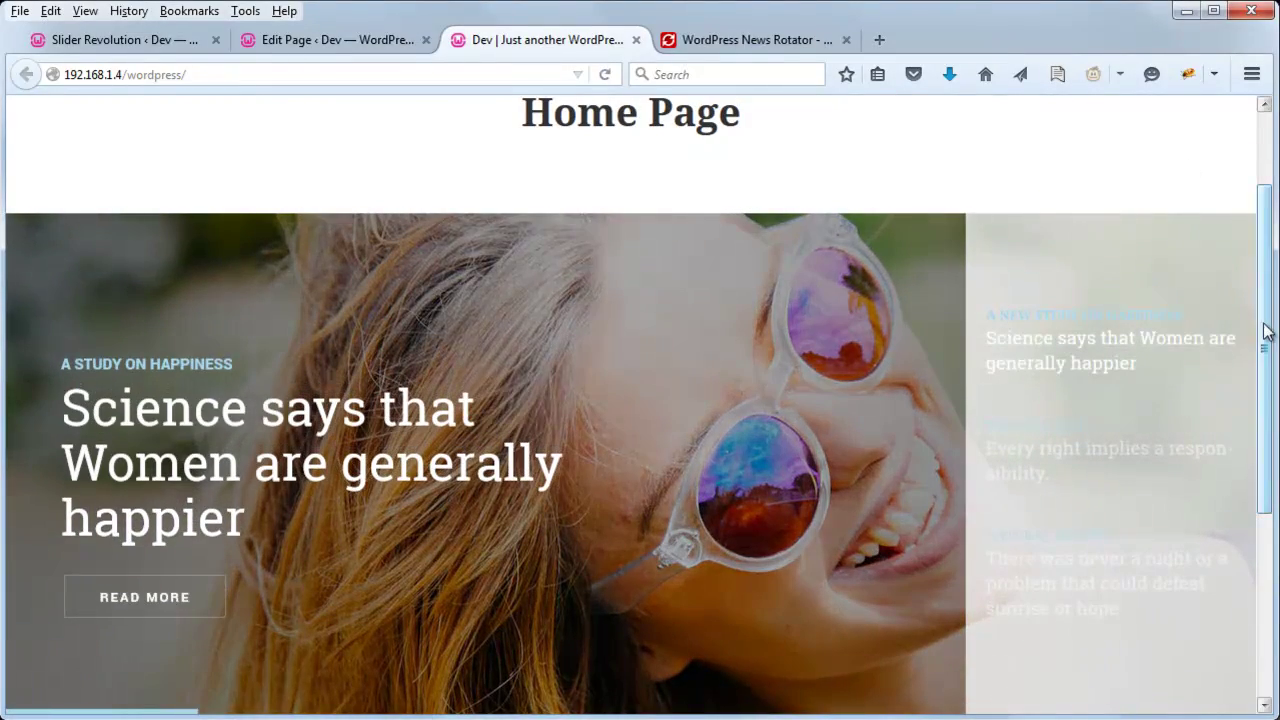
{"action": "left_click_drag", "start_coordinate": [1268, 334], "coordinate": [1268, 368]}
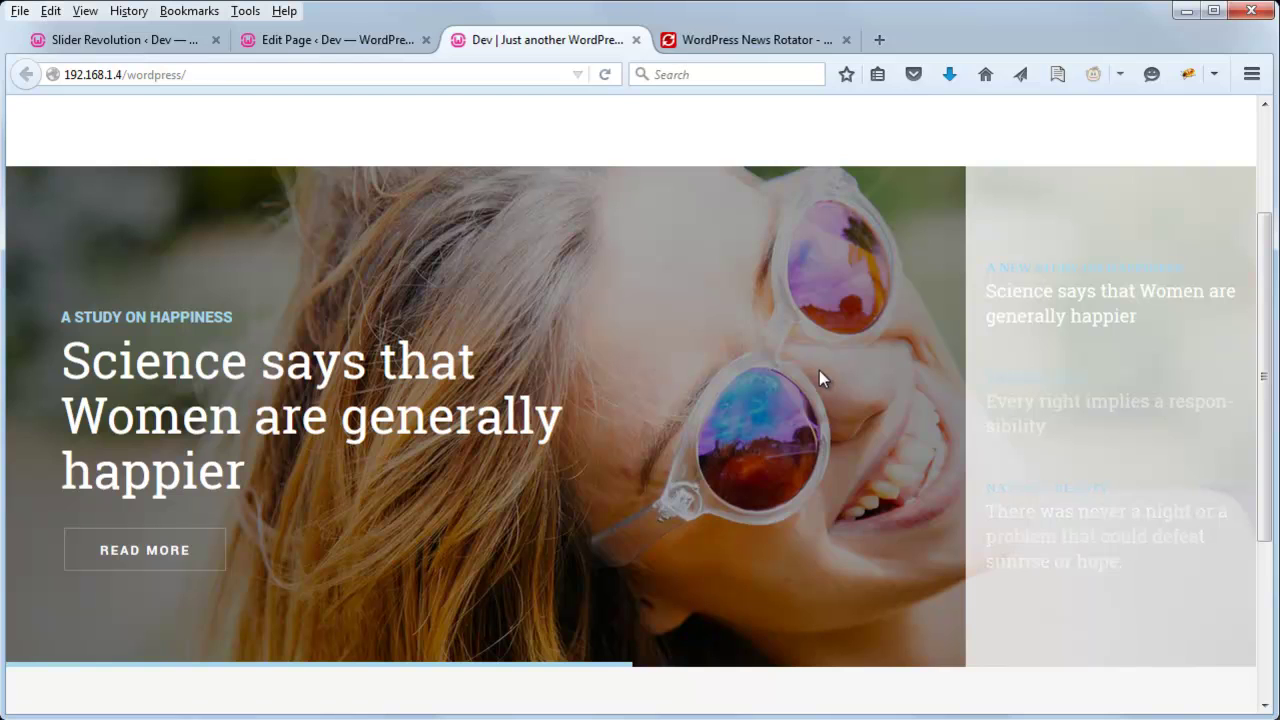
{"action": "scroll", "coordinate": [853, 415], "scroll_direction": "up", "scroll_amount": 2}
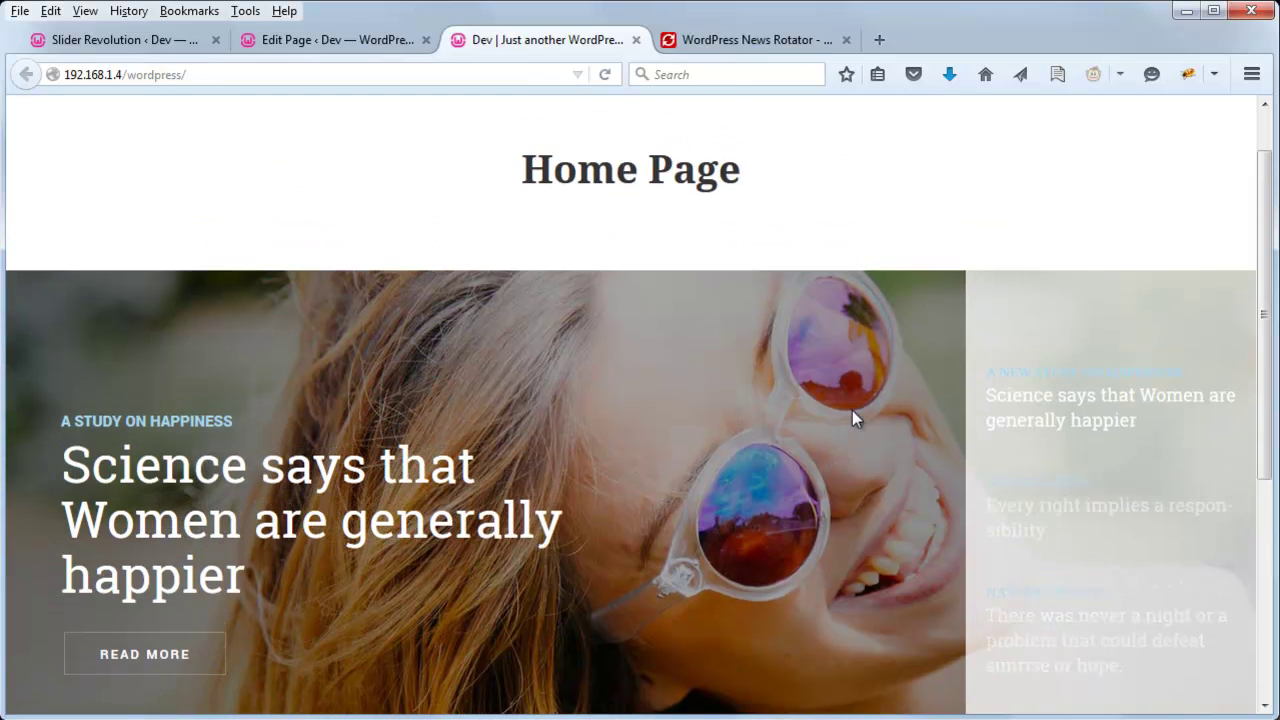
{"action": "scroll", "coordinate": [853, 415], "scroll_direction": "down", "scroll_amount": 2}
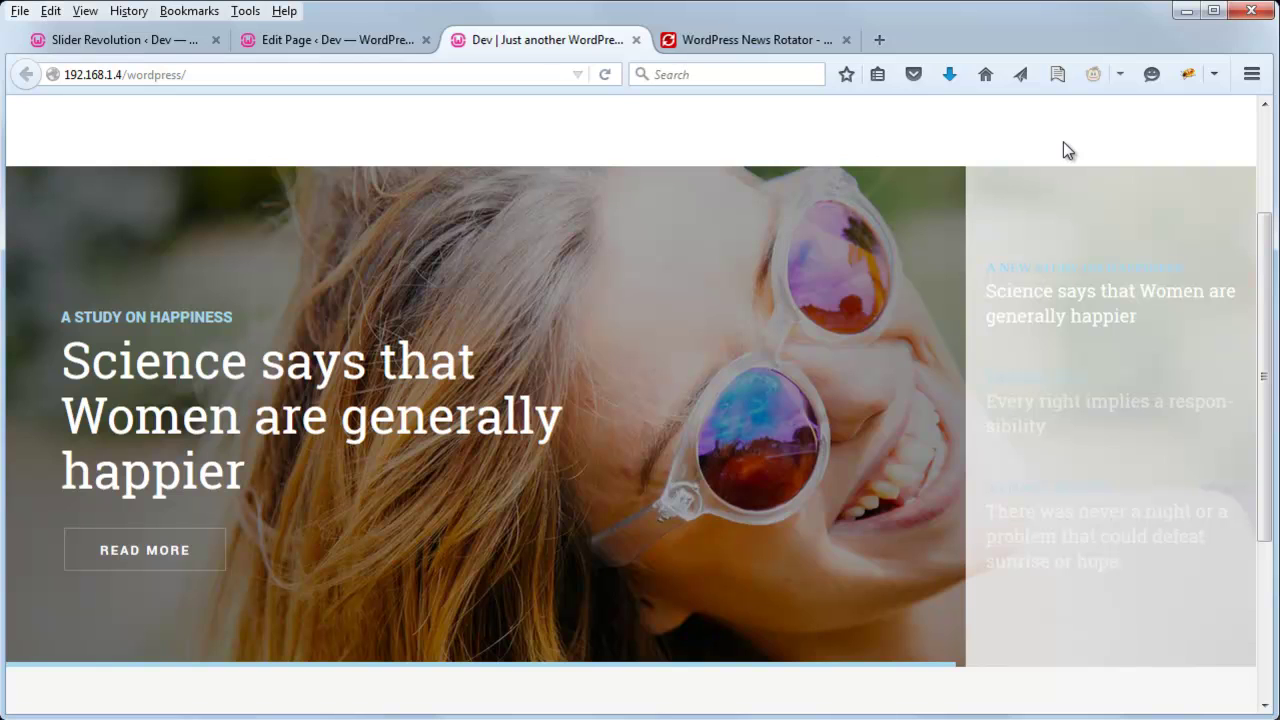
Open Slider Revolution's Navigation Editor and load the tabs of the Erinyen default skin for editing
{"action": "left_click", "coordinate": [133, 40]}
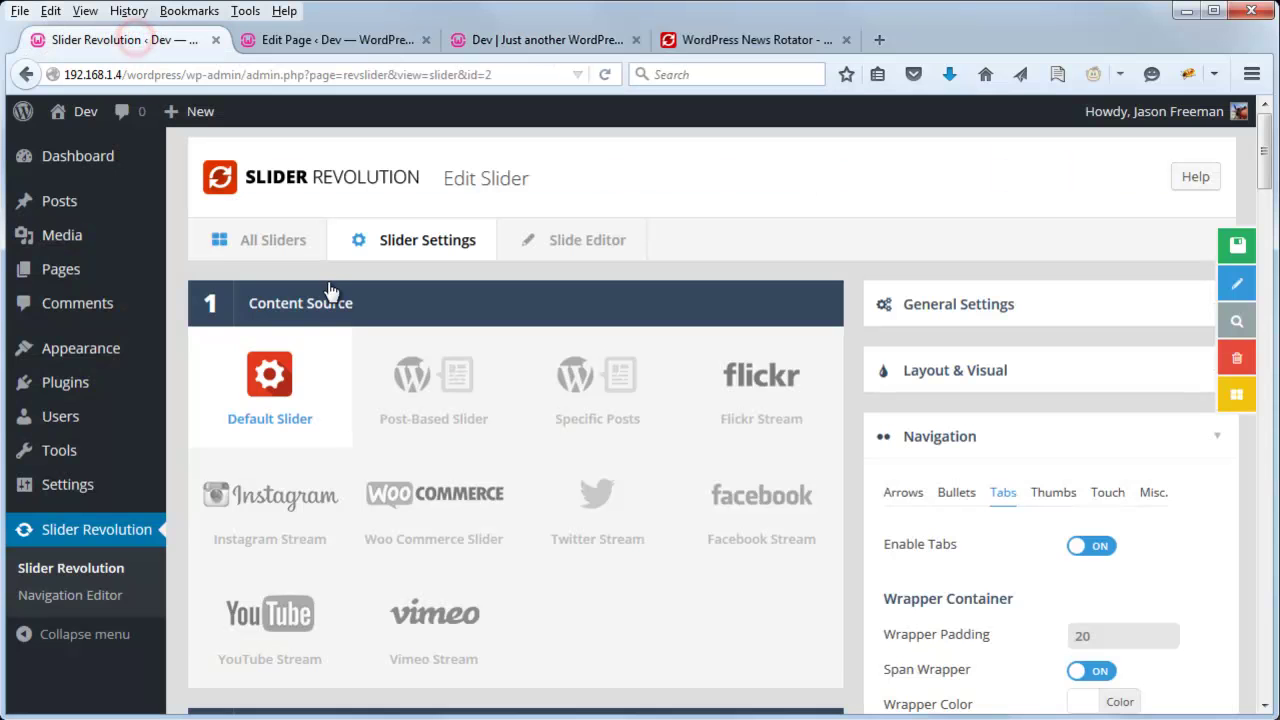
{"action": "scroll", "coordinate": [380, 420], "scroll_direction": "down", "scroll_amount": 2}
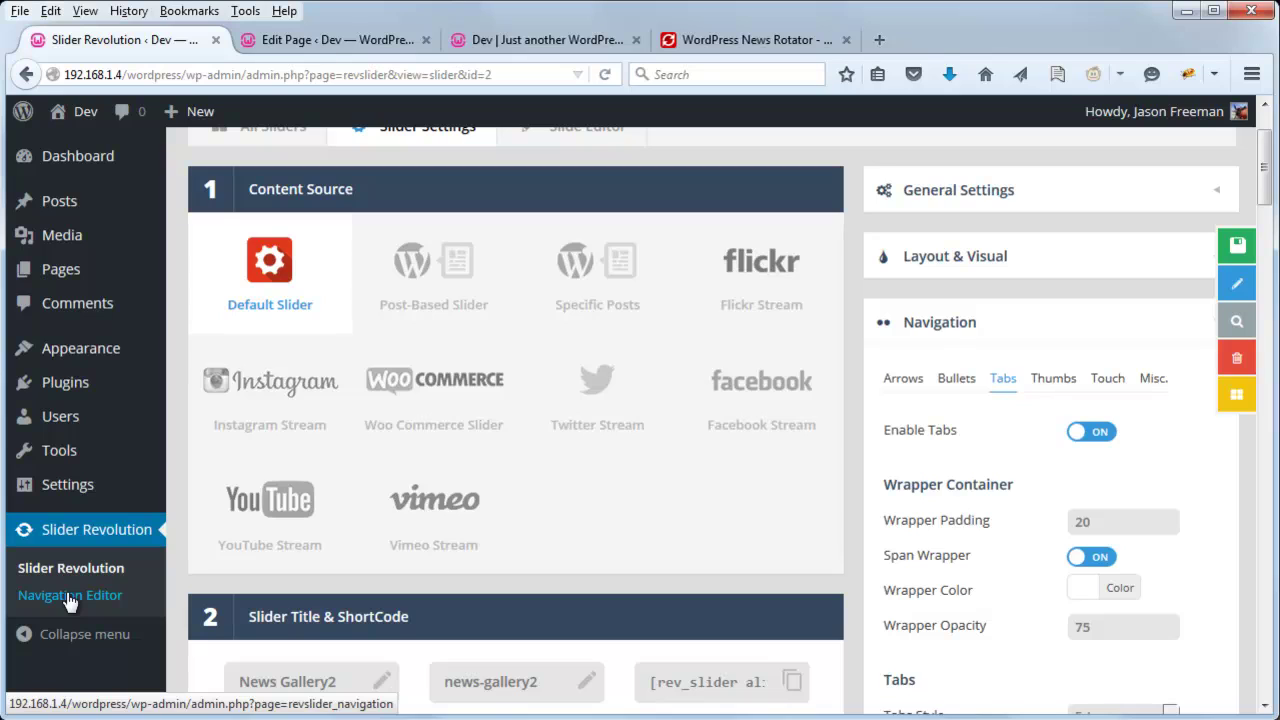
{"action": "left_click", "coordinate": [70, 597]}
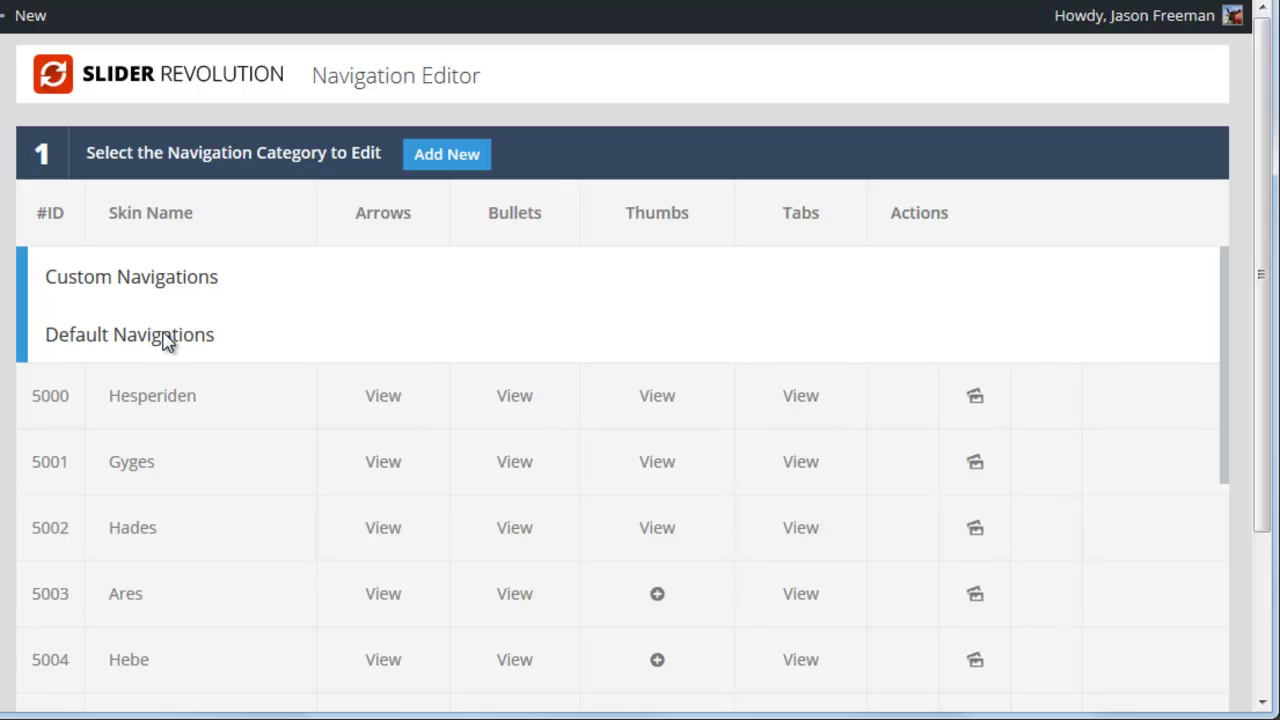
{"action": "left_click_drag", "start_coordinate": [1224, 272], "coordinate": [1237, 543]}
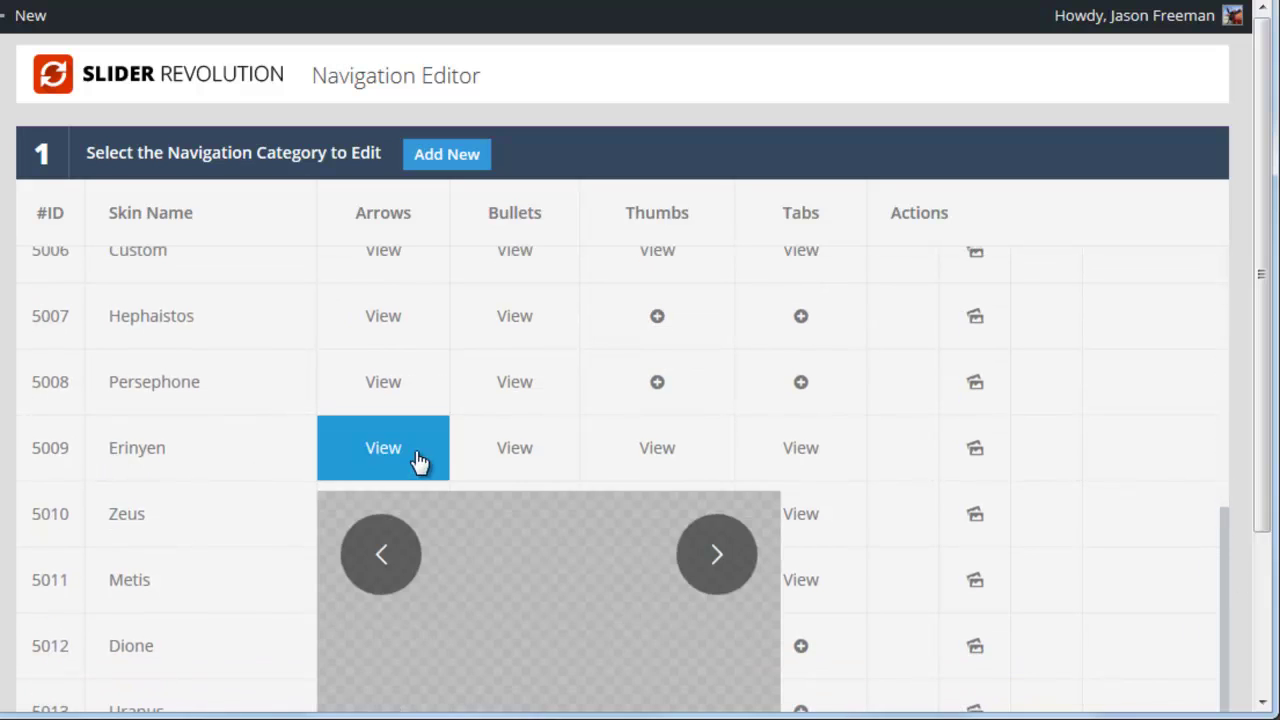
{"action": "mouse_move", "coordinate": [801, 458]}
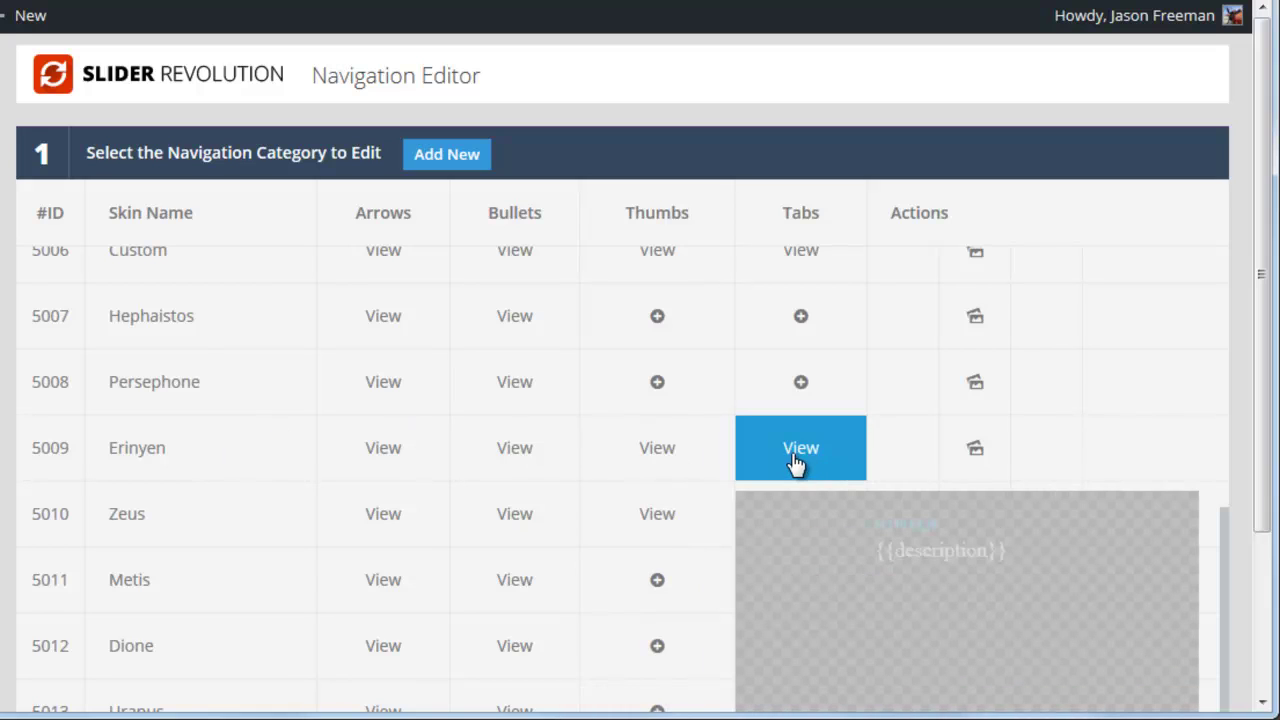
{"action": "left_click", "coordinate": [795, 460]}
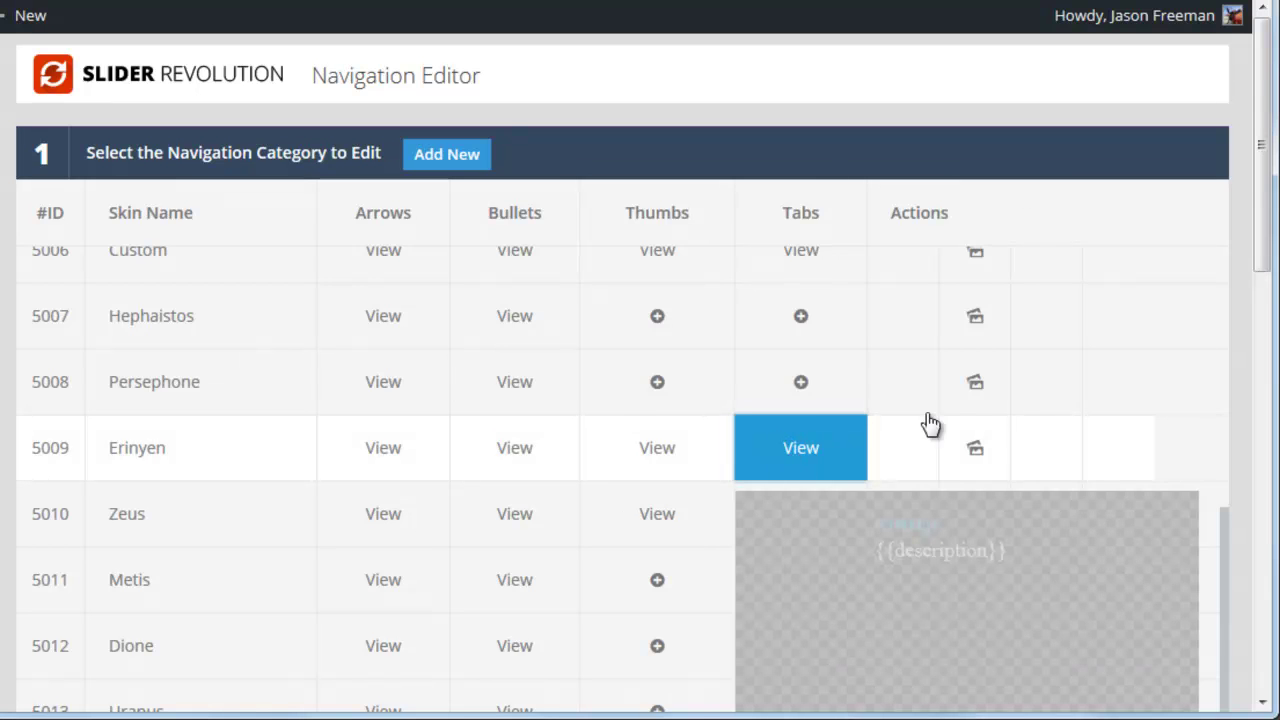
Examine the Erinyen tabs markup, including the tp-tab-title and tp-tab-desc classes and the title and description placeholders
{"action": "left_click_drag", "start_coordinate": [1257, 162], "coordinate": [1248, 391]}
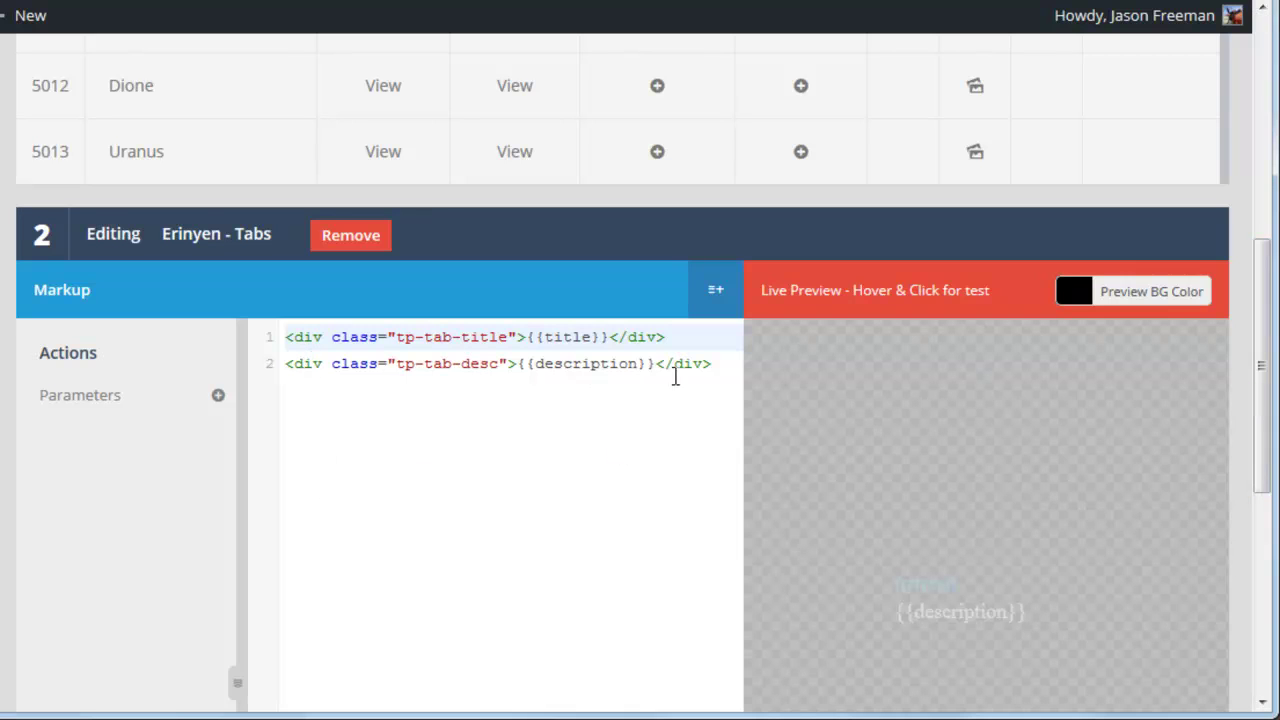
{"action": "scroll", "coordinate": [546, 450], "scroll_direction": "up", "scroll_amount": 1}
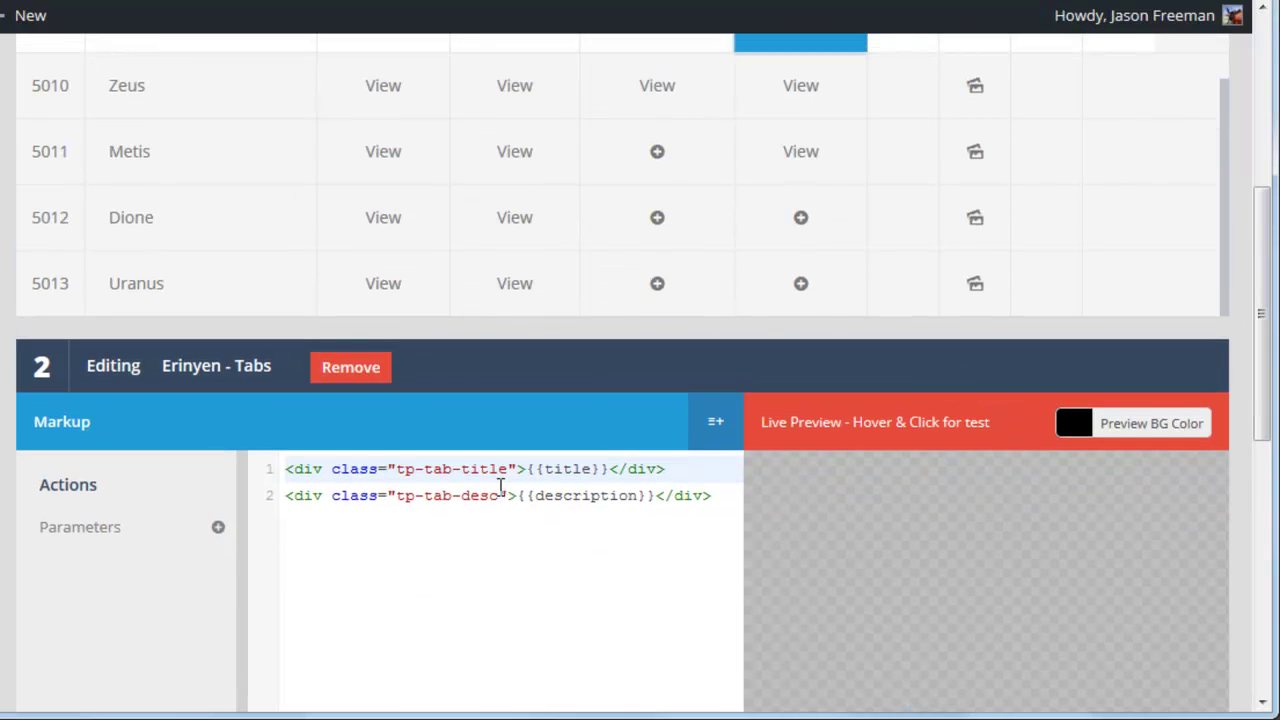
{"action": "double_click", "coordinate": [398, 468]}
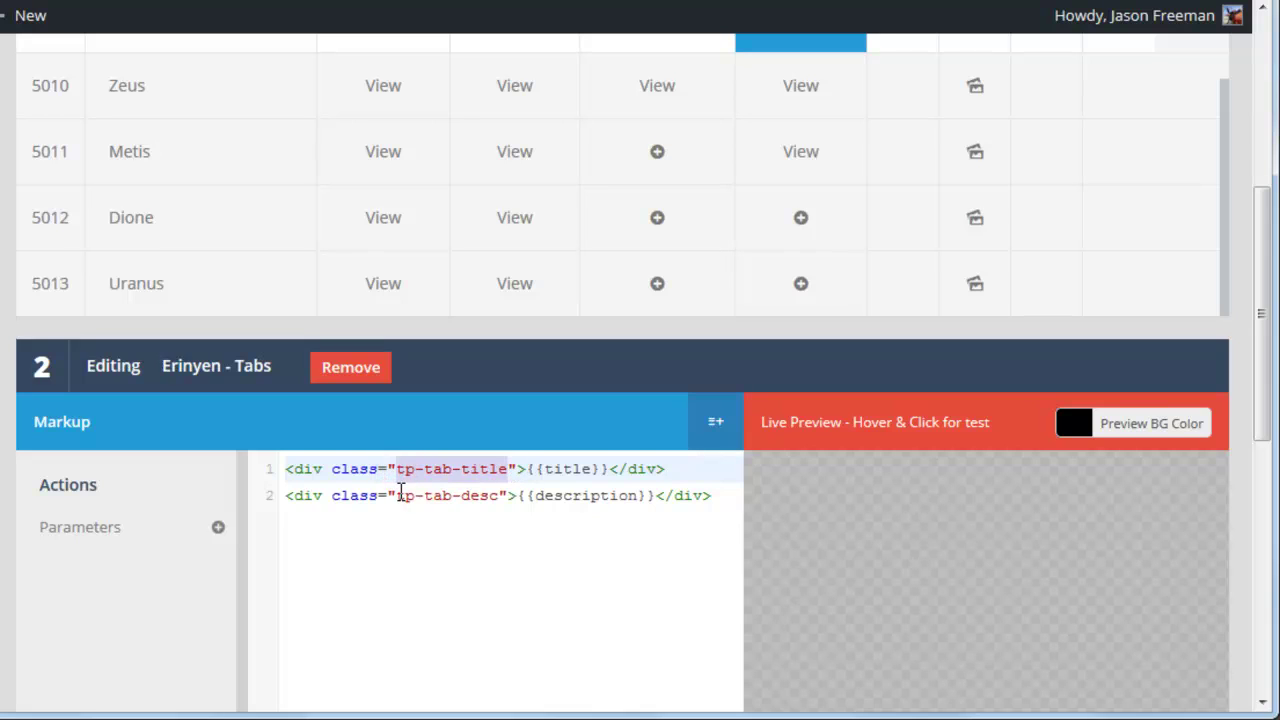
{"action": "left_click", "coordinate": [398, 497]}
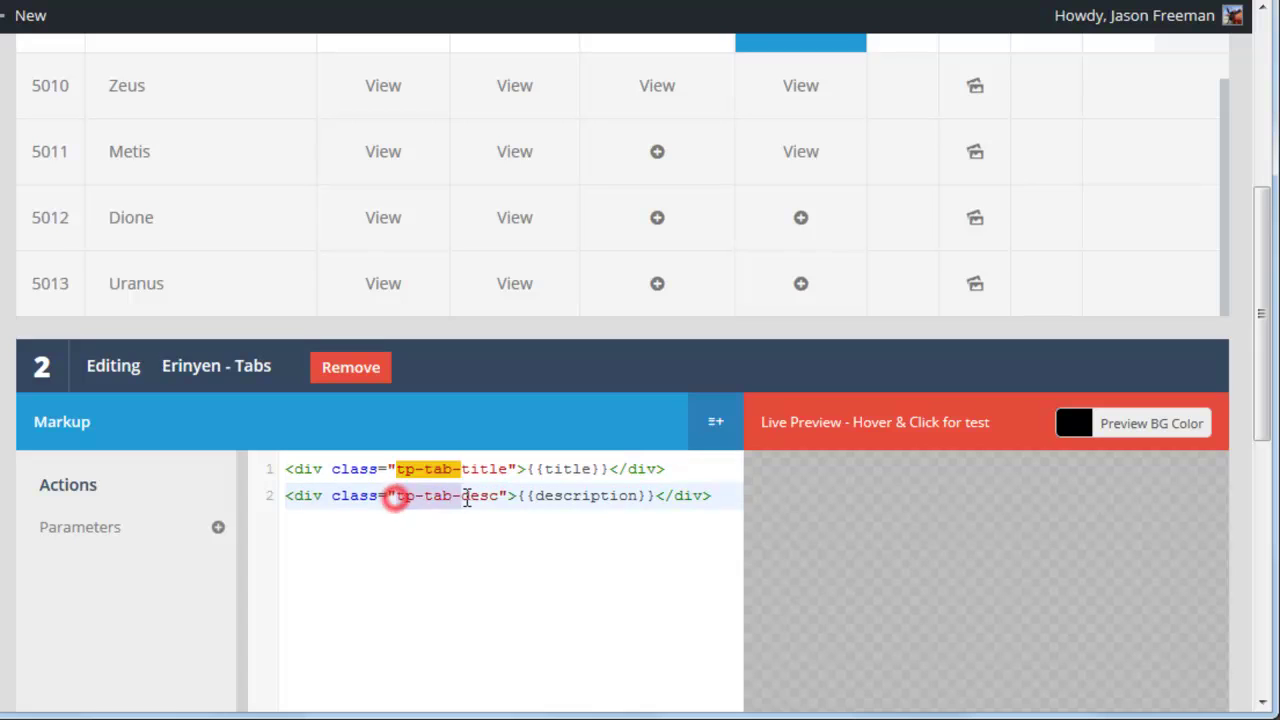
{"action": "left_click", "coordinate": [468, 497]}
{"action": "left_click_drag", "start_coordinate": [528, 469], "coordinate": [612, 468]}
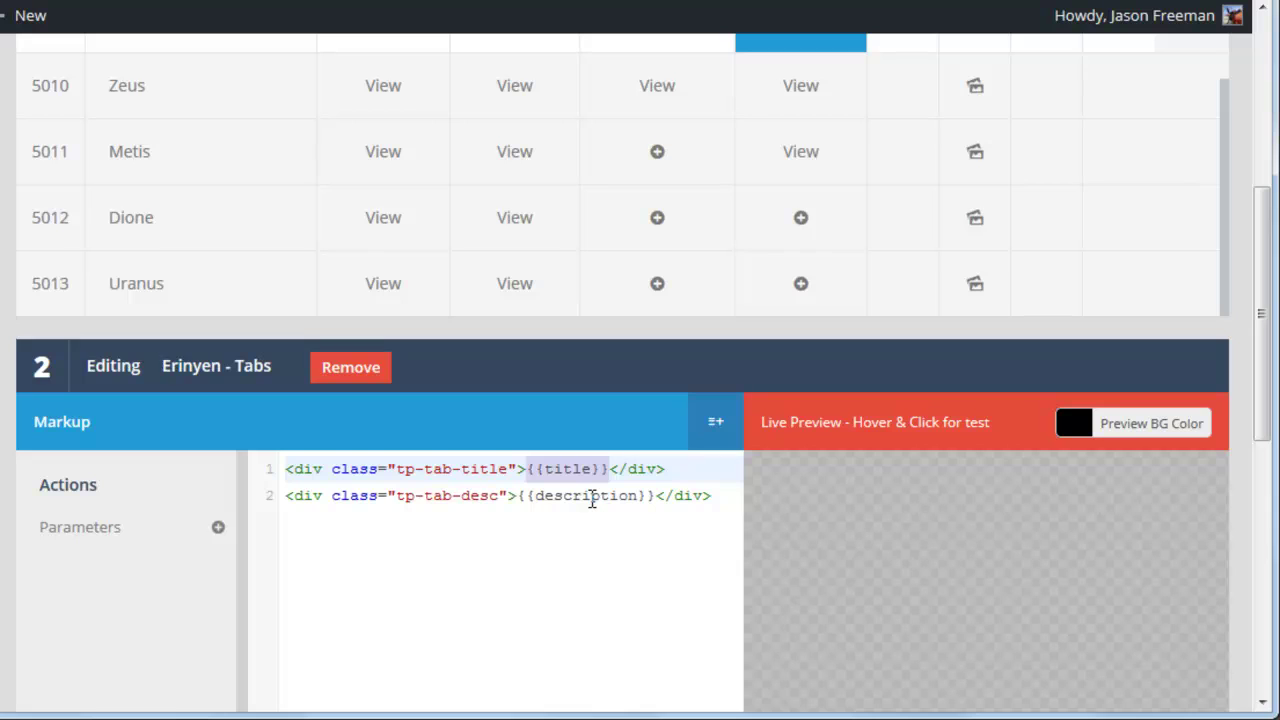
{"action": "left_click_drag", "start_coordinate": [518, 497], "coordinate": [658, 498]}
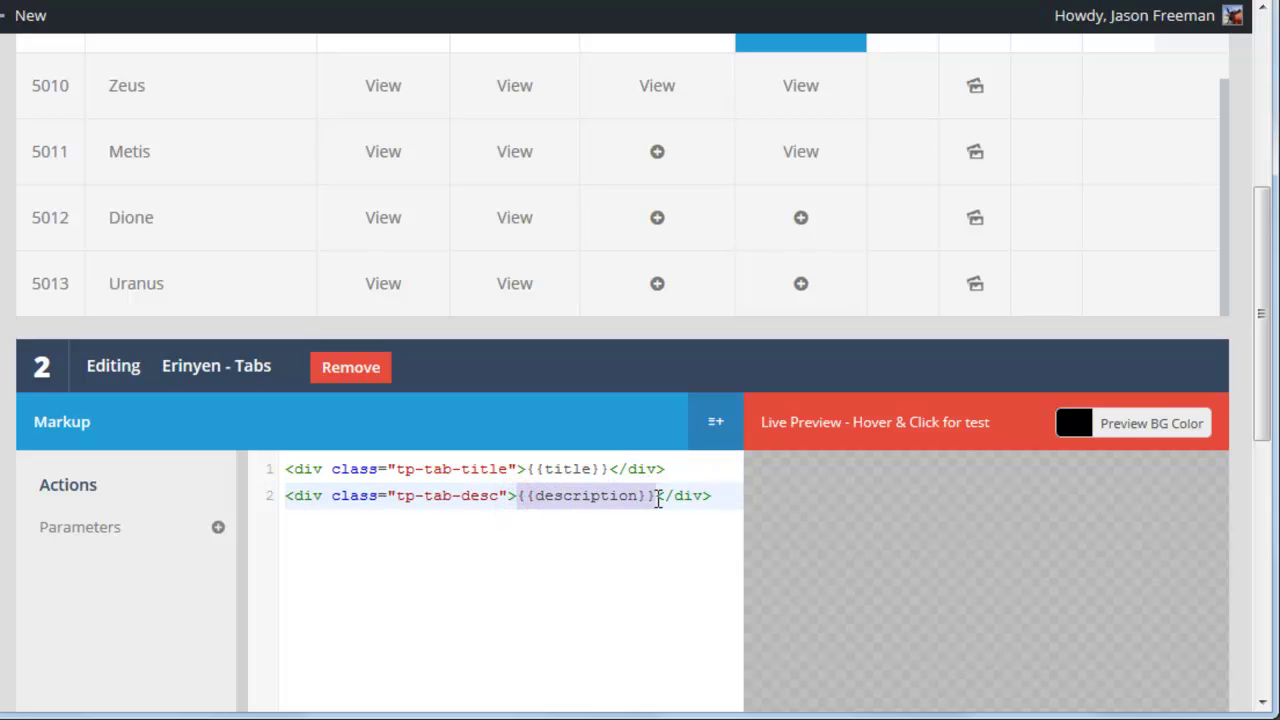
{"action": "left_click", "coordinate": [658, 497]}
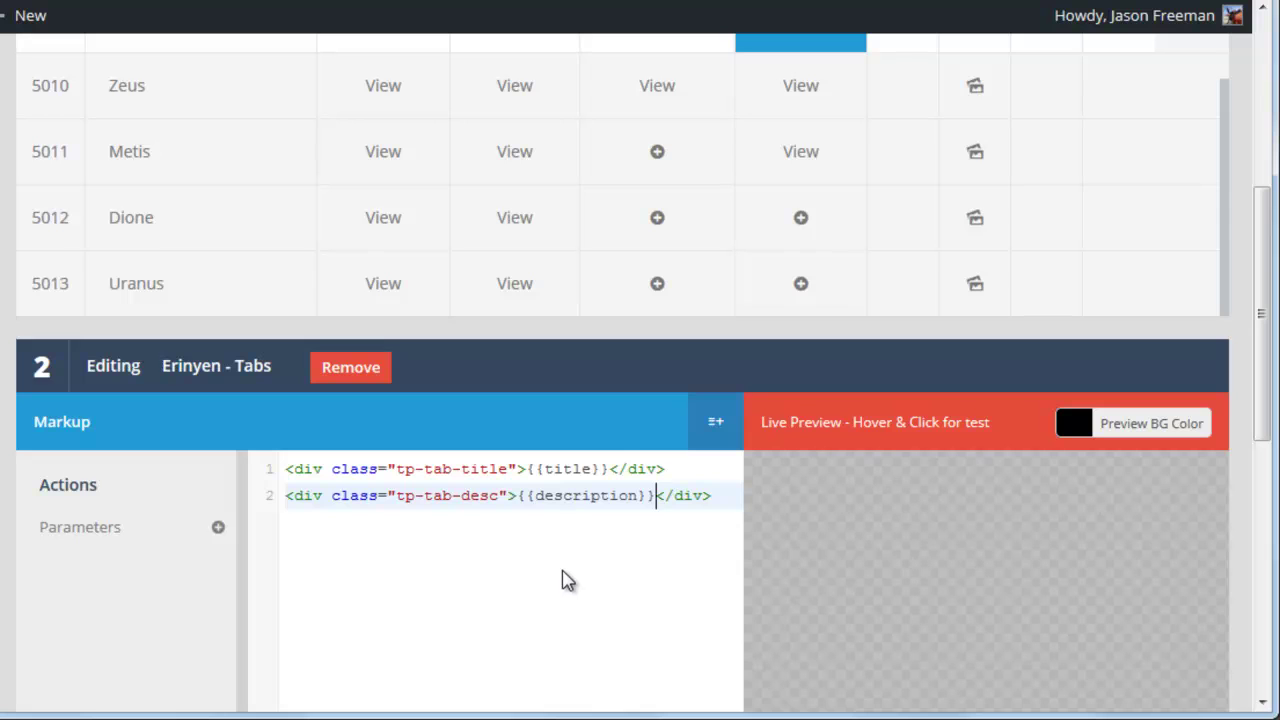
Examine the title and description placeholders in the two lines of the Erinyen tabs markup
{"action": "scroll", "coordinate": [563, 580], "scroll_direction": "up", "scroll_amount": 2}
{"action": "scroll", "coordinate": [563, 580], "scroll_direction": "down", "scroll_amount": 2}
{"action": "left_click", "coordinate": [525, 469]}
{"action": "left_click_drag", "start_coordinate": [563, 470], "coordinate": [610, 470]}
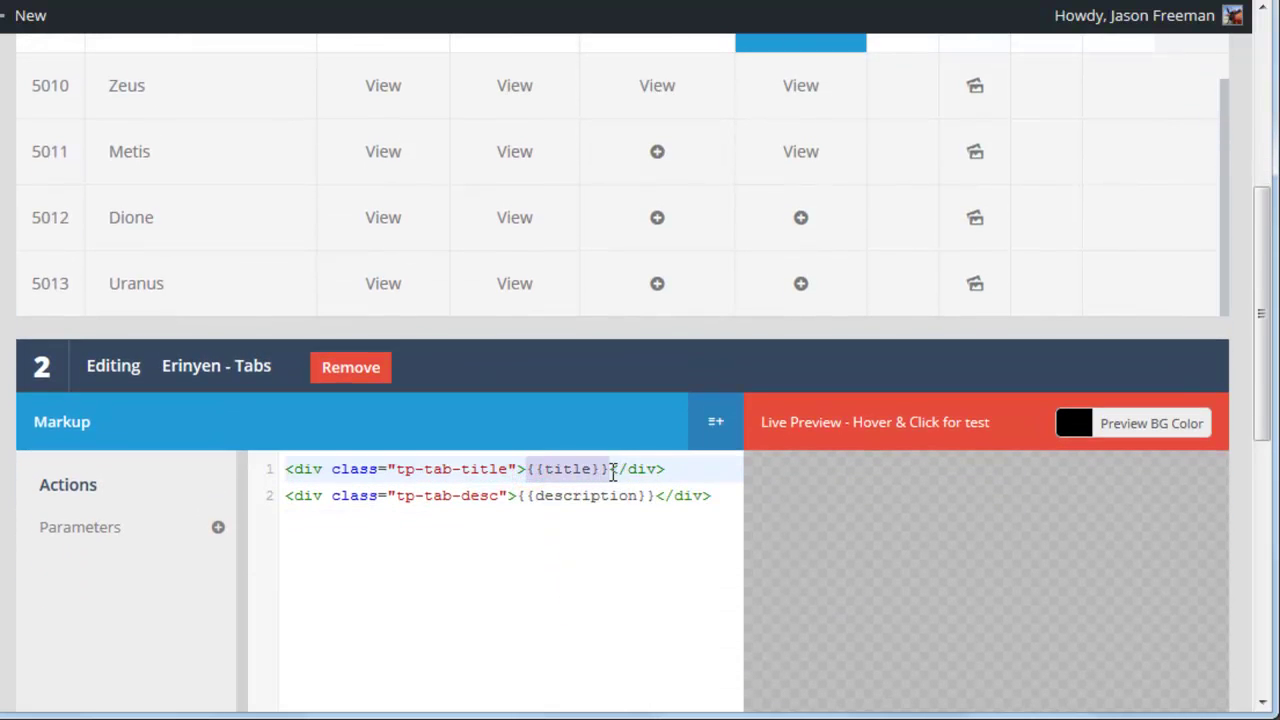
{"action": "left_click_drag", "start_coordinate": [516, 496], "coordinate": [654, 496]}
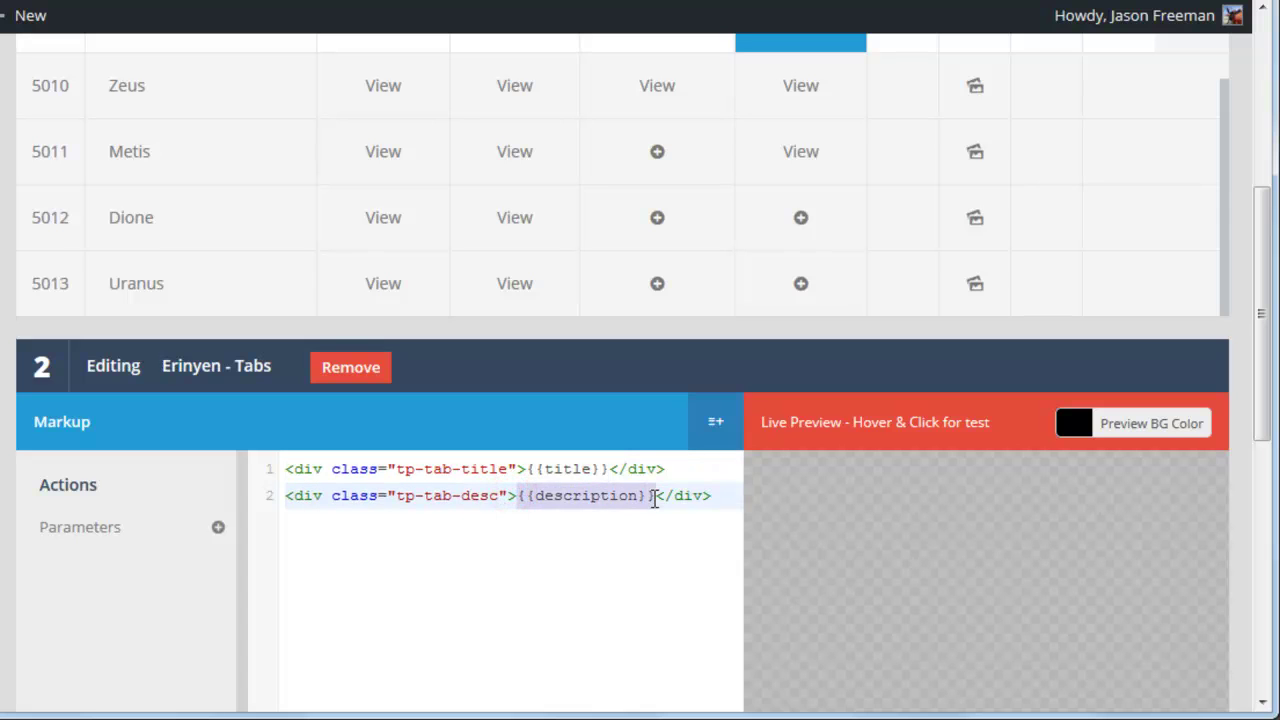
{"action": "left_click", "coordinate": [655, 496]}
Examine the Erinyen tabs CSS rules for tp-tab-title and tp-tab-desc, including colour, font size, weight, family and margin
{"action": "scroll", "coordinate": [531, 531], "scroll_direction": "down", "scroll_amount": 2}
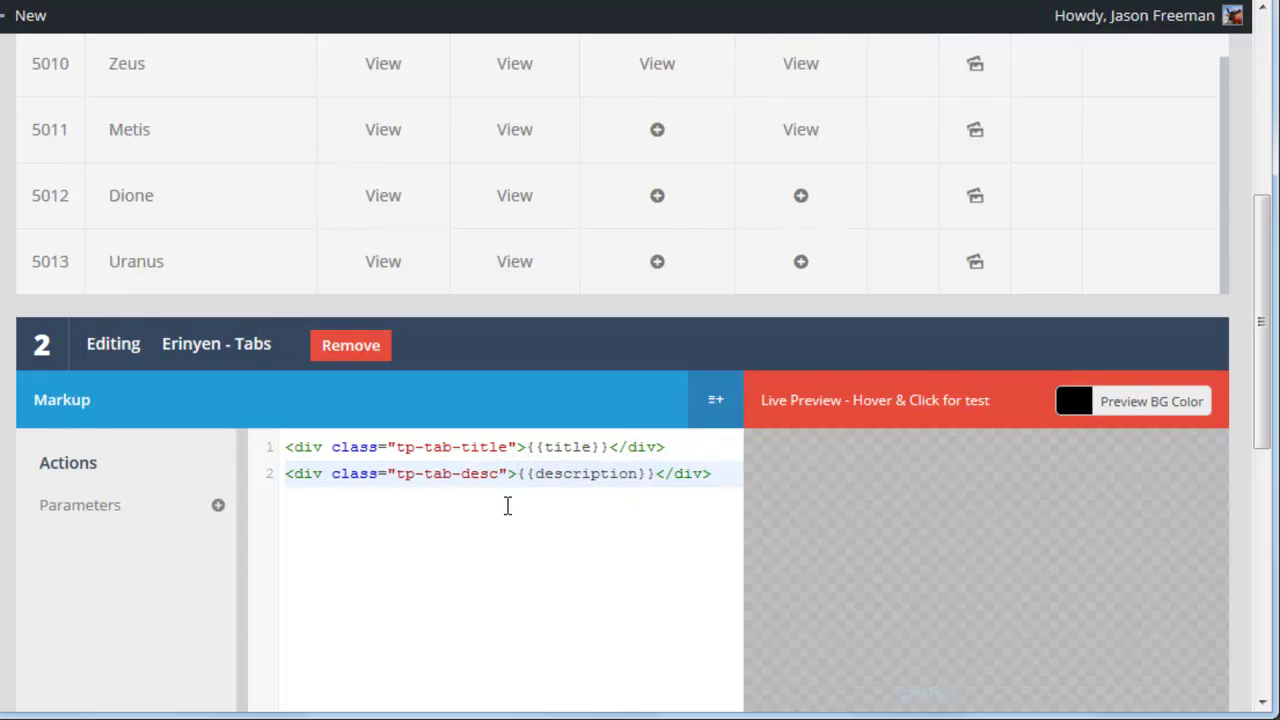
{"action": "scroll", "coordinate": [506, 517], "scroll_direction": "down", "scroll_amount": 6}
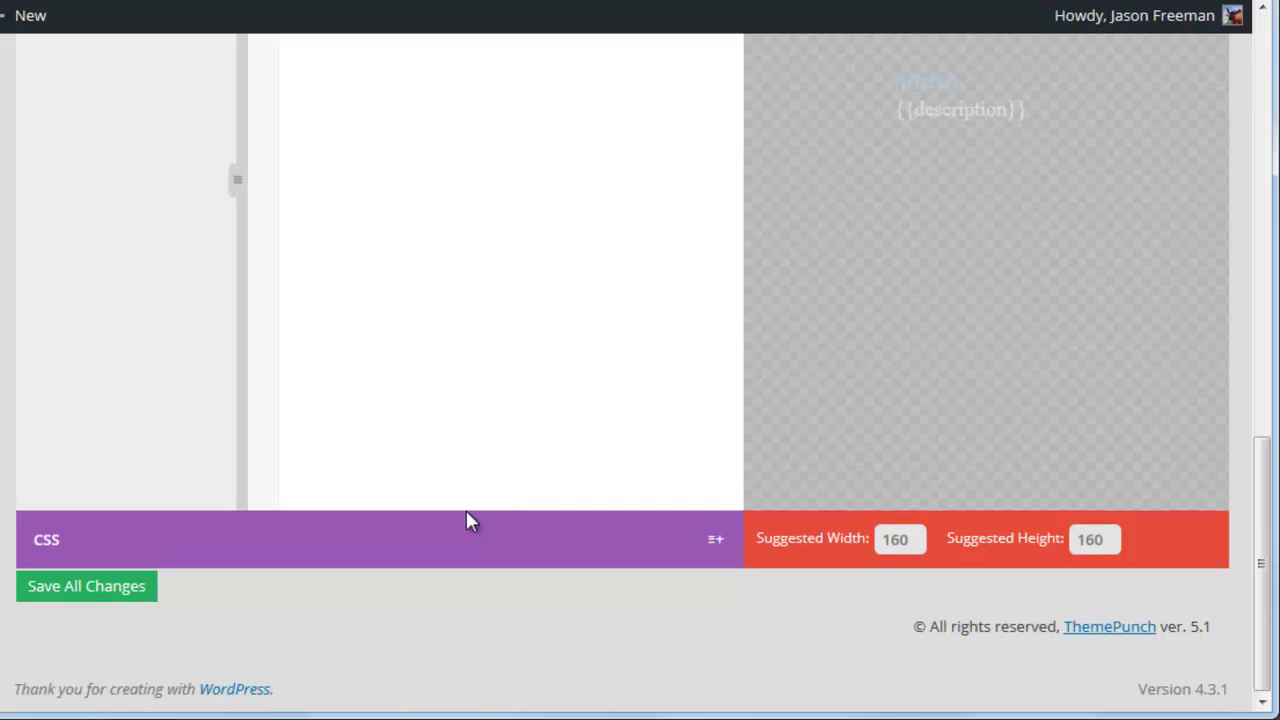
{"action": "left_click", "coordinate": [204, 541]}
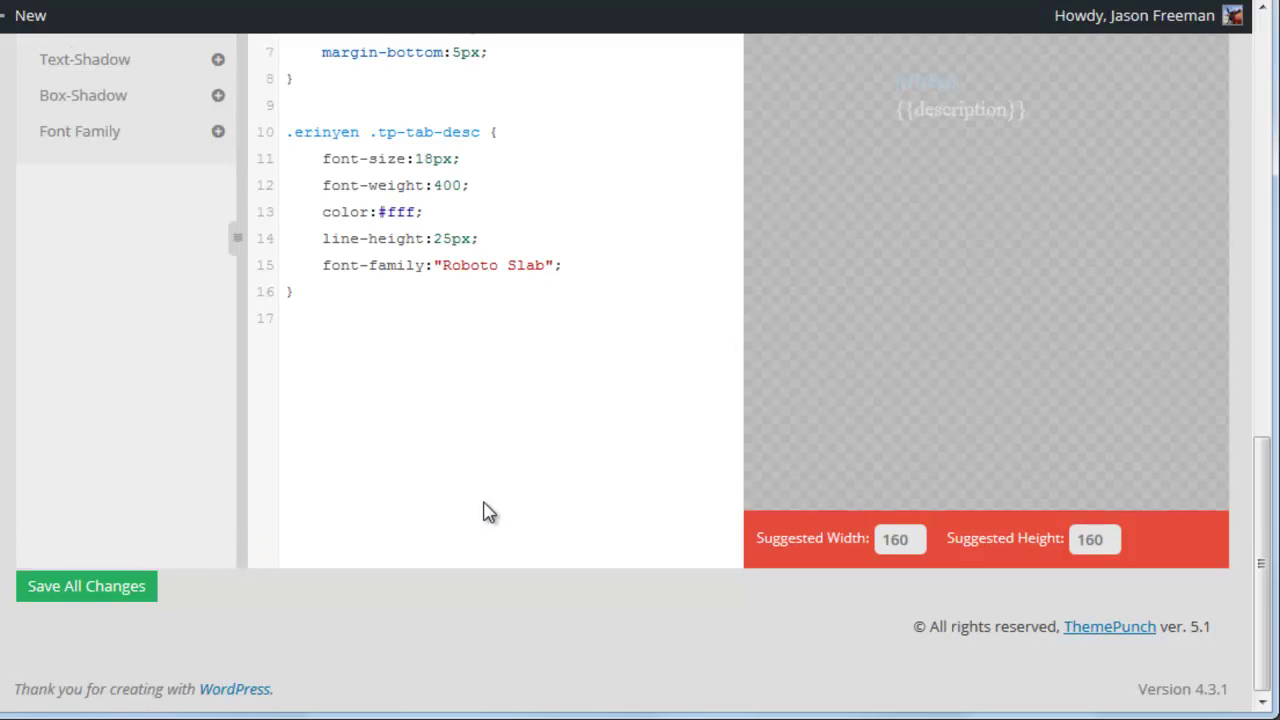
{"action": "scroll", "coordinate": [537, 249], "scroll_direction": "up", "scroll_amount": 3}
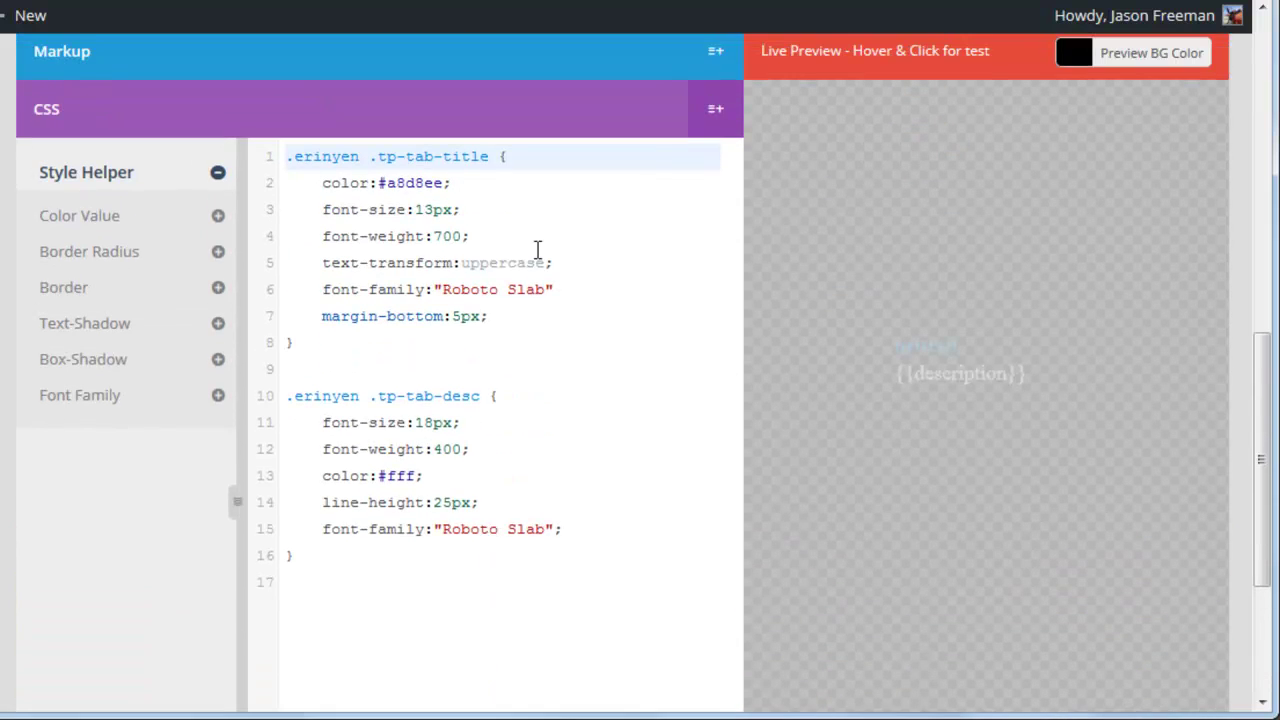
{"action": "left_click", "coordinate": [322, 182]}
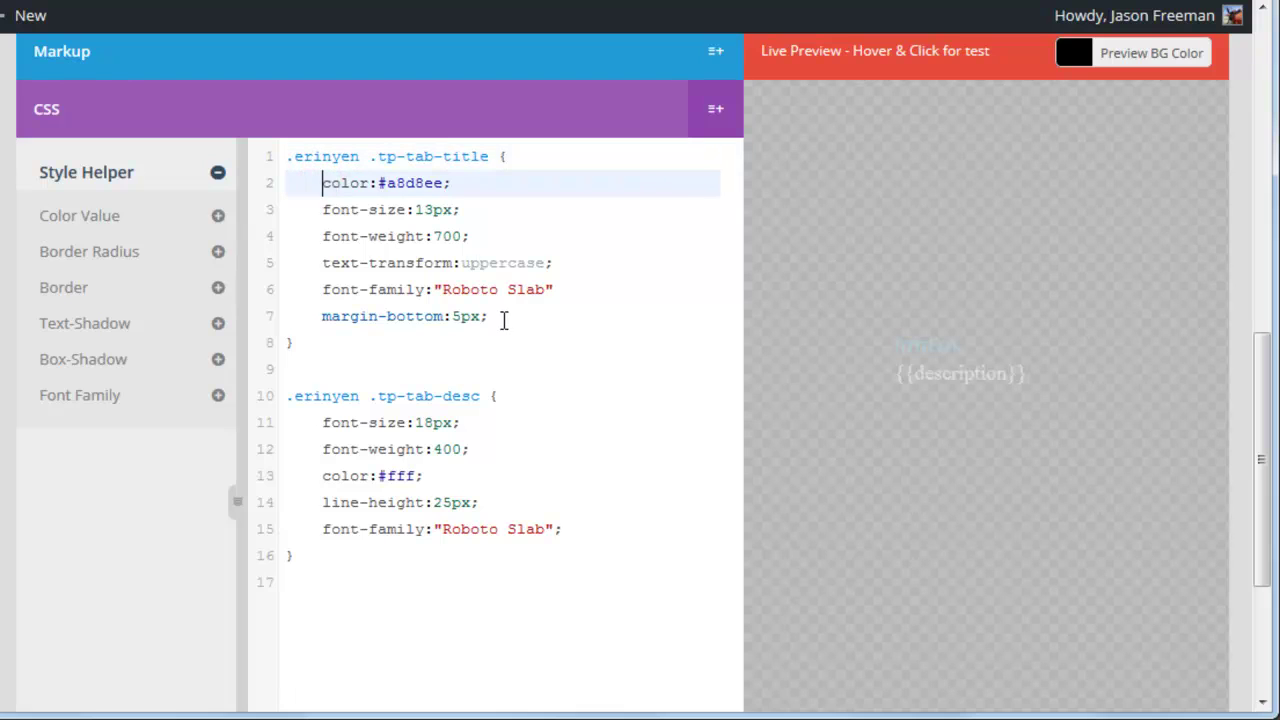
{"action": "scroll", "coordinate": [455, 310], "scroll_direction": "up", "scroll_amount": 2}
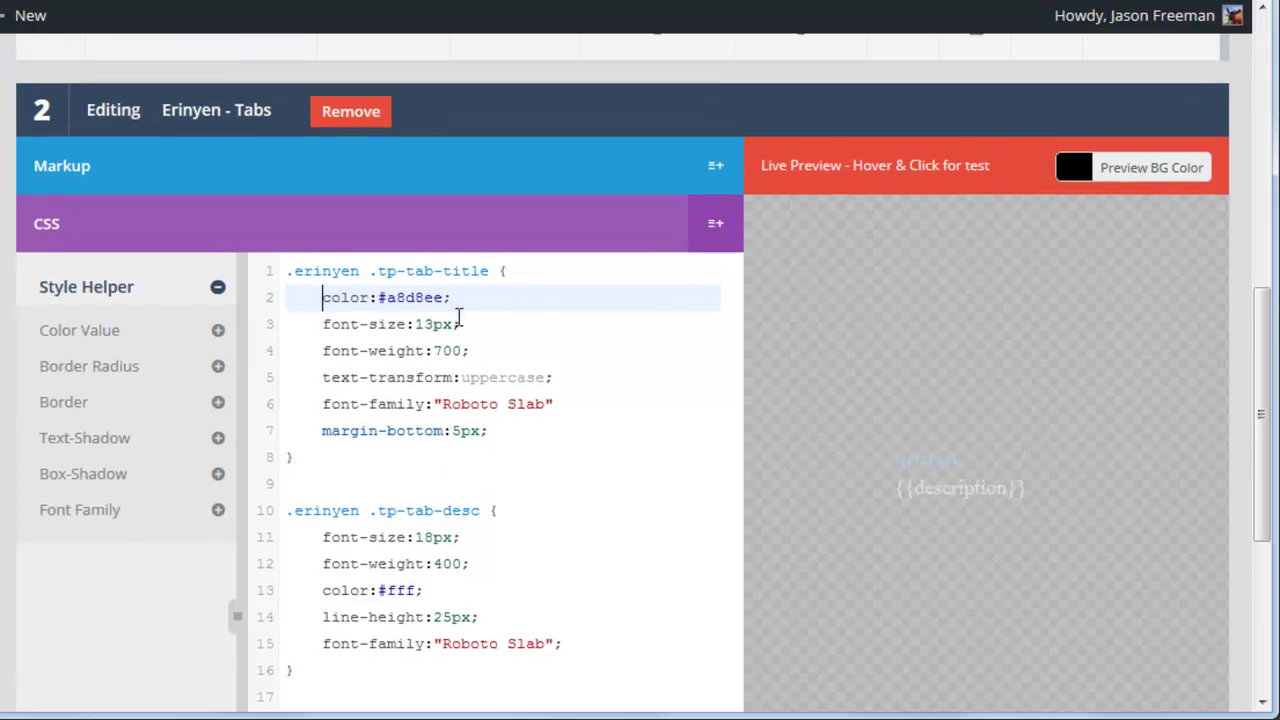
{"action": "left_click", "coordinate": [455, 315]}
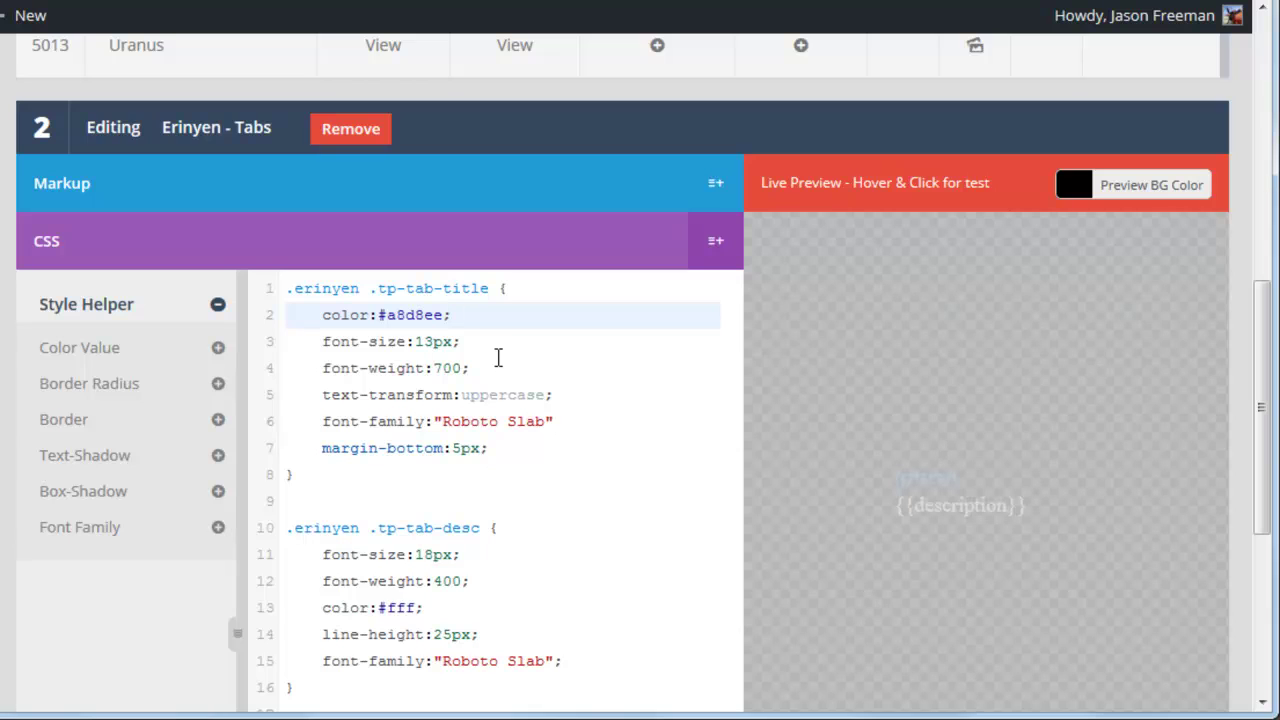
{"action": "left_click_drag", "start_coordinate": [388, 315], "coordinate": [465, 316]}
{"action": "right_click", "coordinate": [404, 319]}
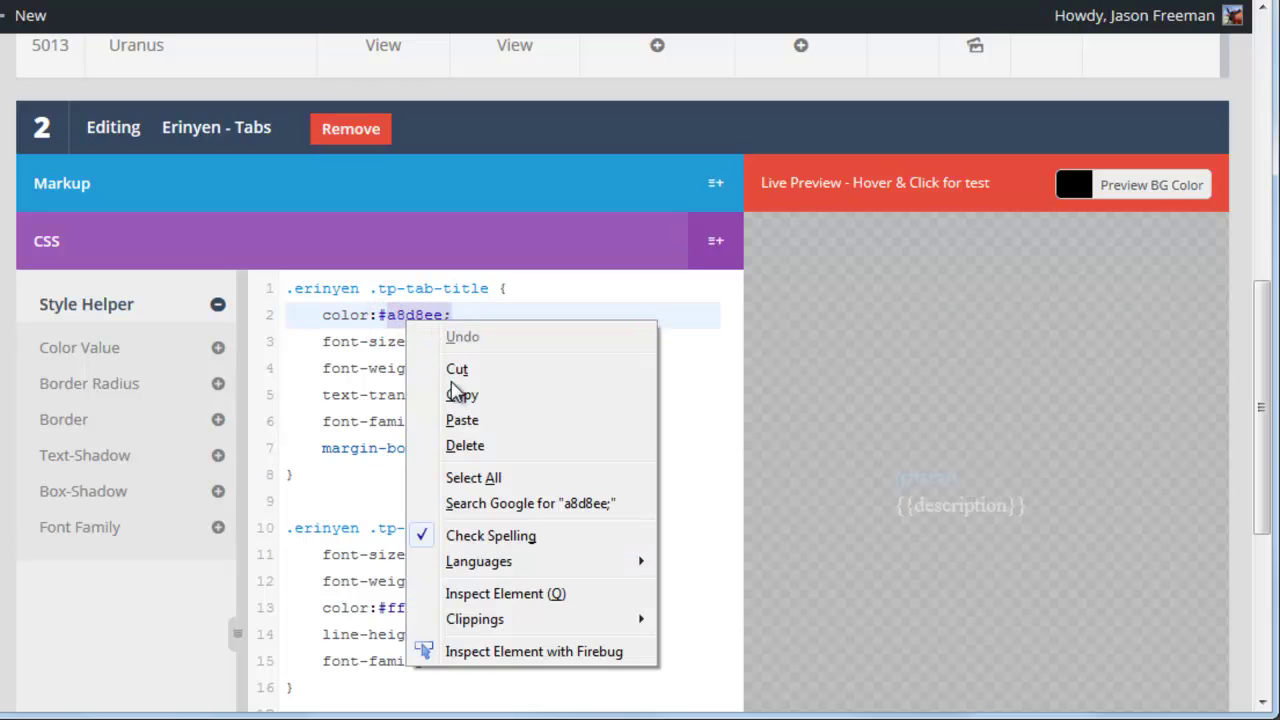
{"action": "left_click", "coordinate": [457, 370]}
{"action": "left_click", "coordinate": [406, 368]}
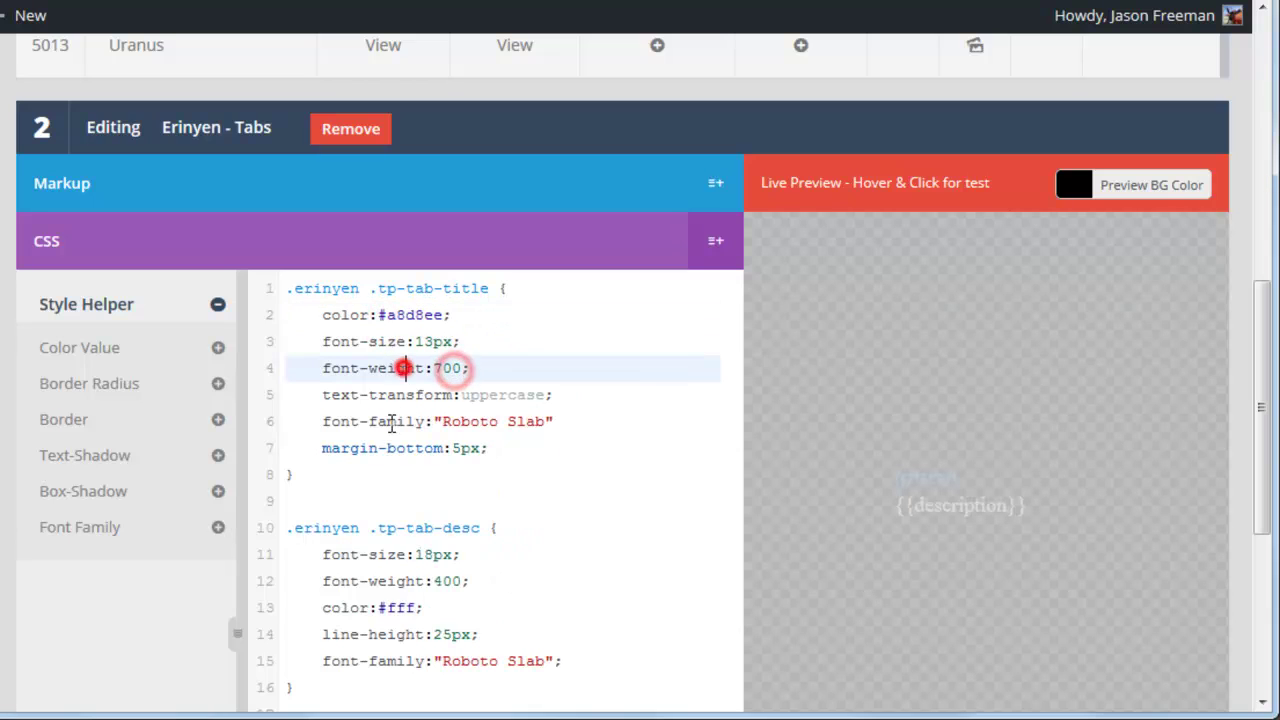
{"action": "left_click", "coordinate": [497, 450]}
Duplicate the Erinyen default navigation skin and bring up its copy under Custom Navigations
{"action": "scroll", "coordinate": [529, 489], "scroll_direction": "up", "scroll_amount": 3}
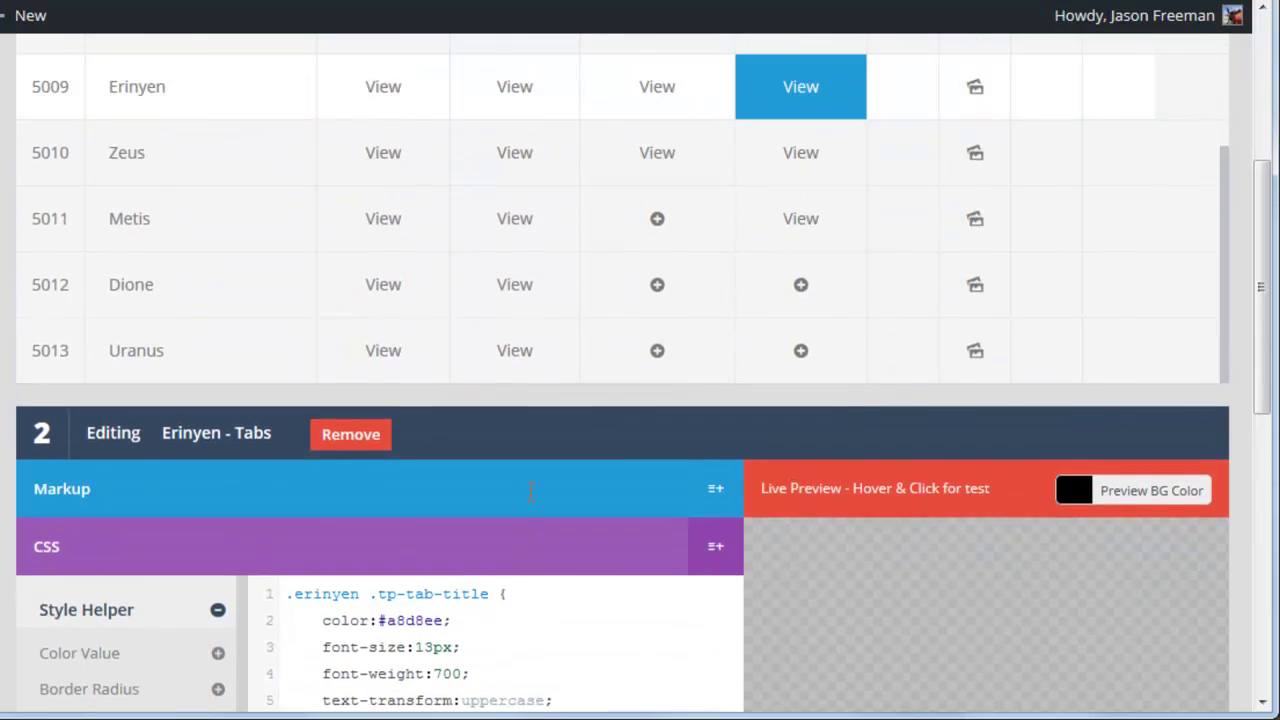
{"action": "scroll", "coordinate": [530, 490], "scroll_direction": "up", "scroll_amount": 3}
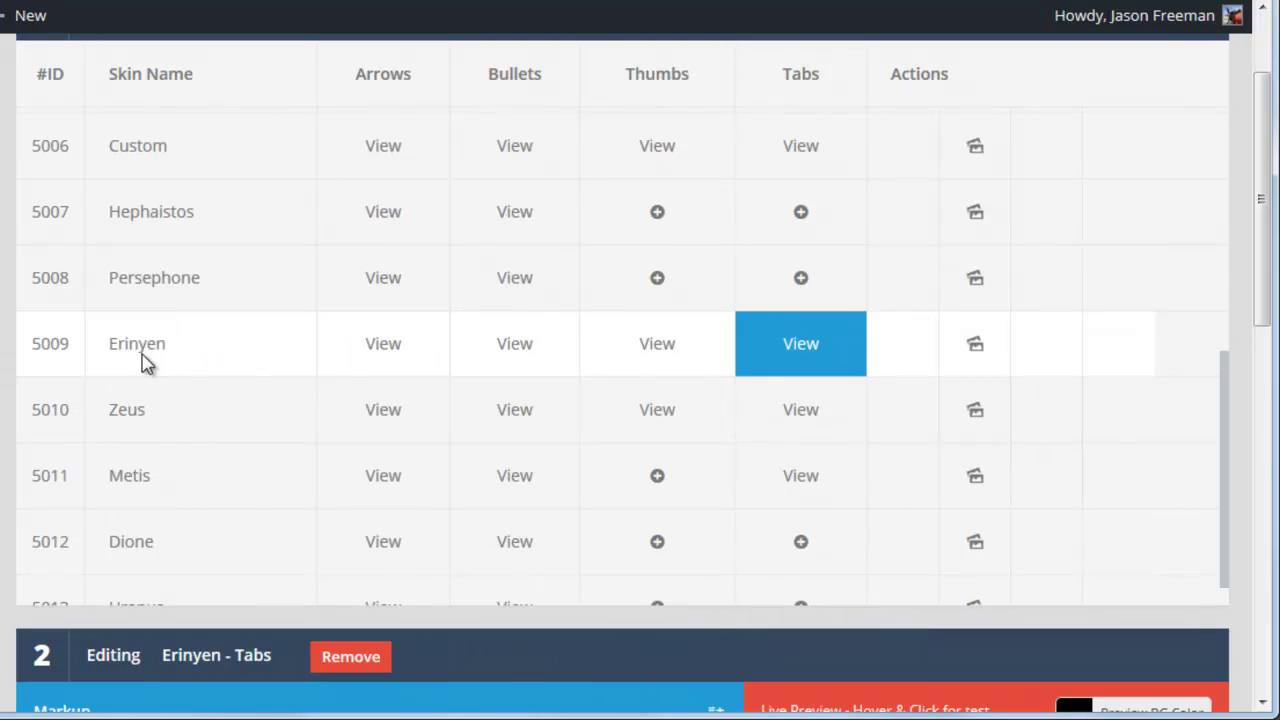
{"action": "left_click_drag", "start_coordinate": [1270, 278], "coordinate": [1266, 237]}
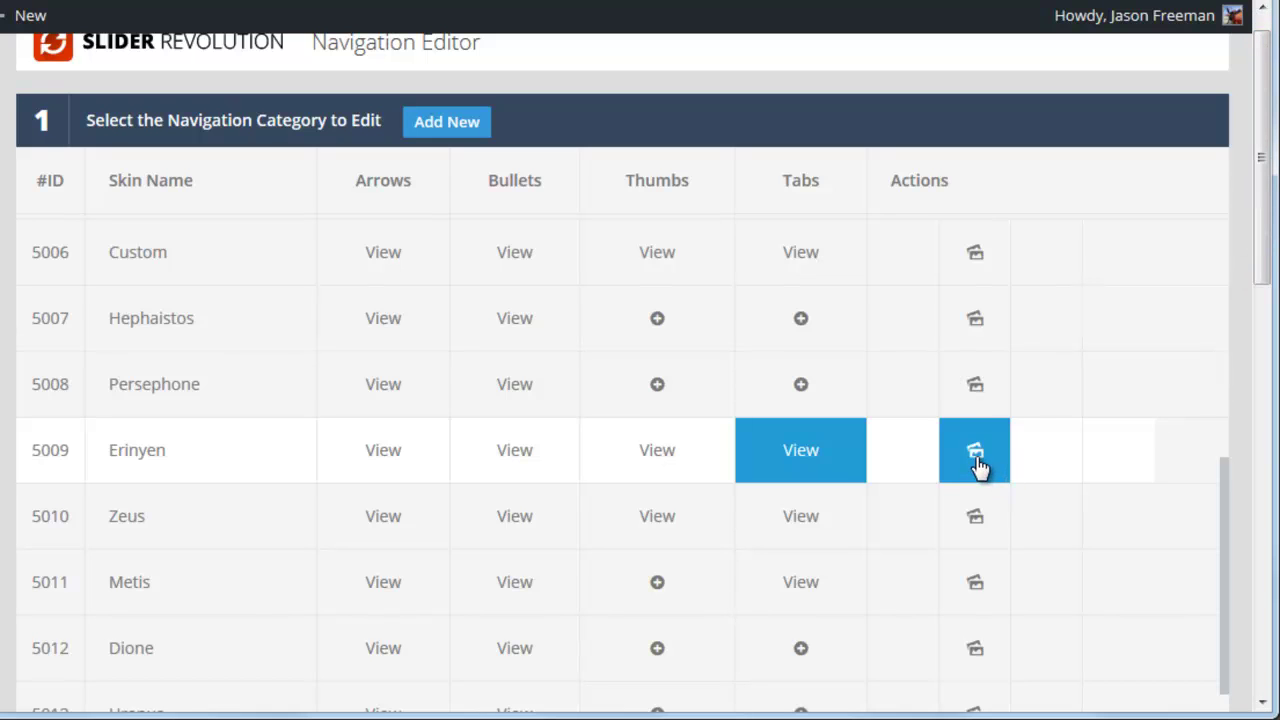
{"action": "scroll", "coordinate": [978, 465], "scroll_direction": "up", "scroll_amount": 1}
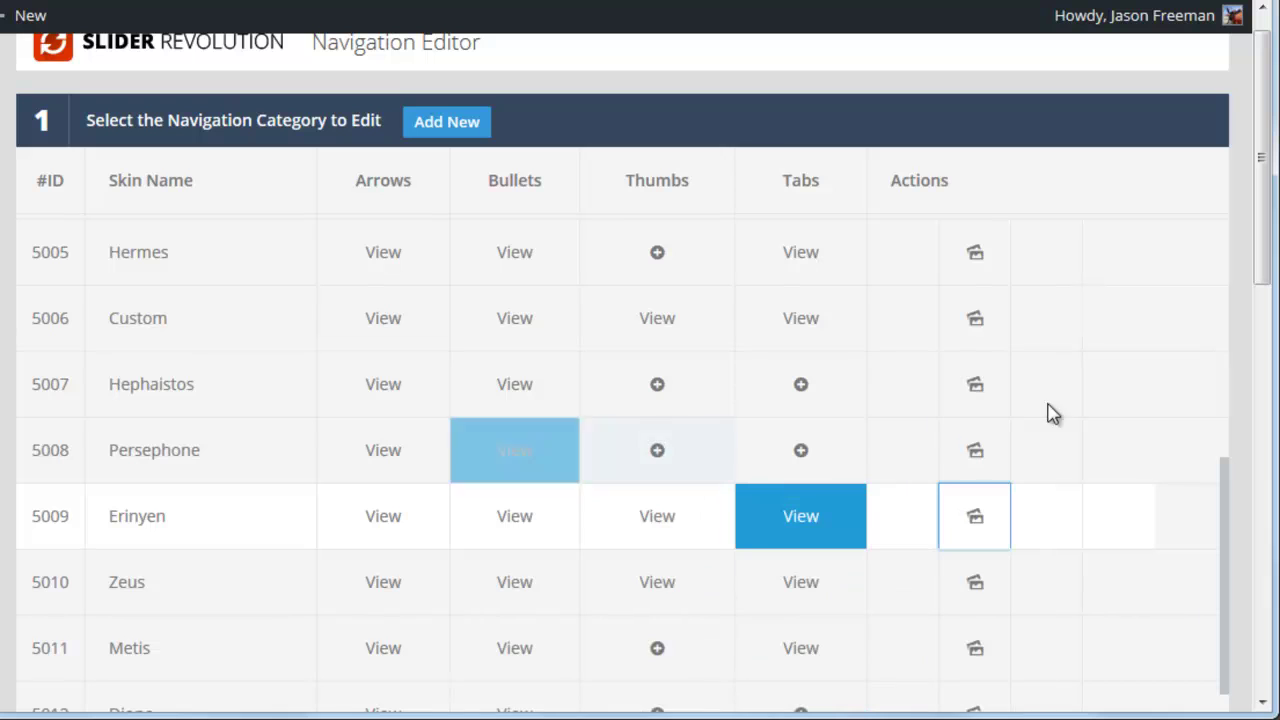
{"action": "left_click_drag", "start_coordinate": [1223, 500], "coordinate": [1229, 271]}
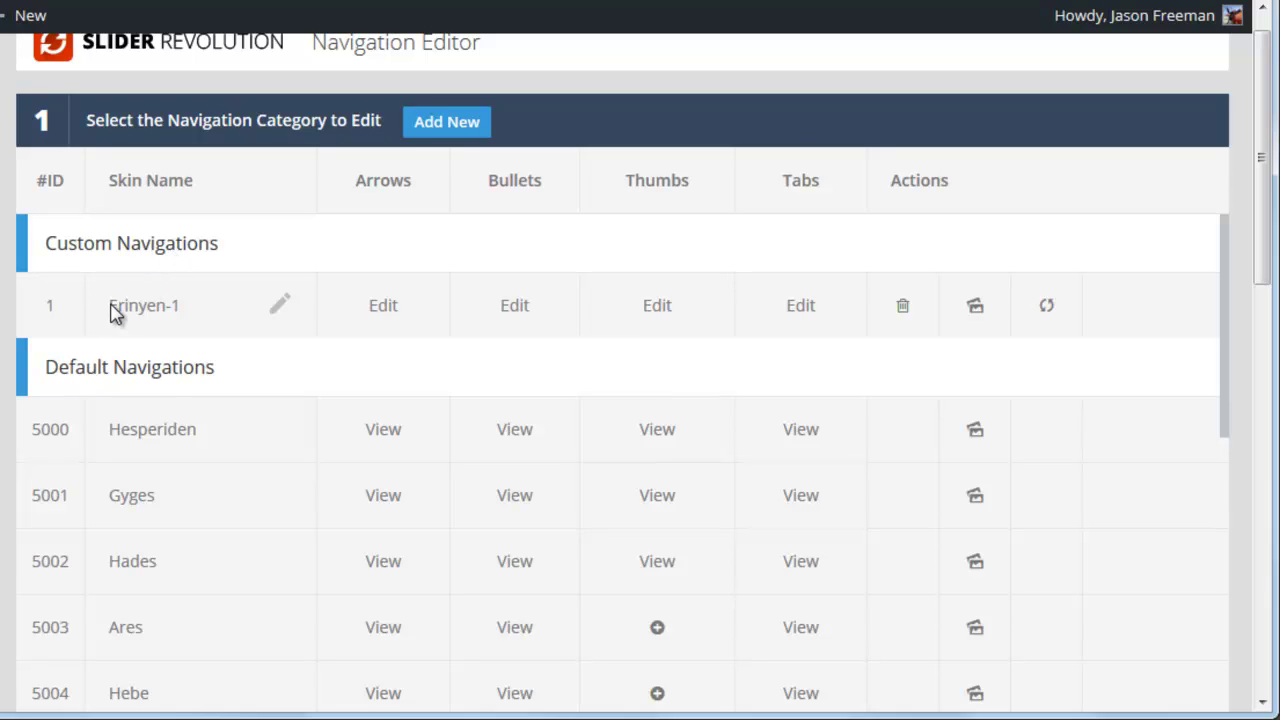
Rename the custom copy of the Erinyen skin to My Custom Nav and save all navigation changes
{"action": "left_click", "coordinate": [278, 304]}
{"action": "triple_click", "coordinate": [208, 305]}
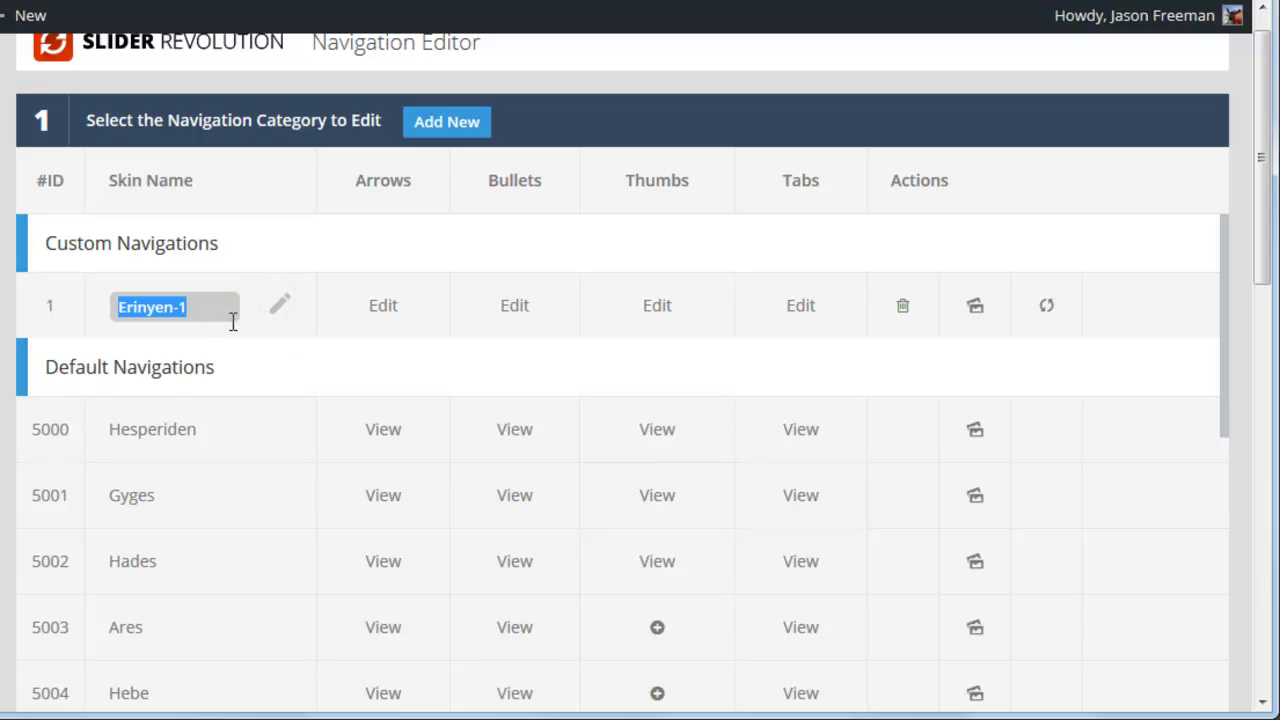
{"action": "type", "text": "My Custom"}
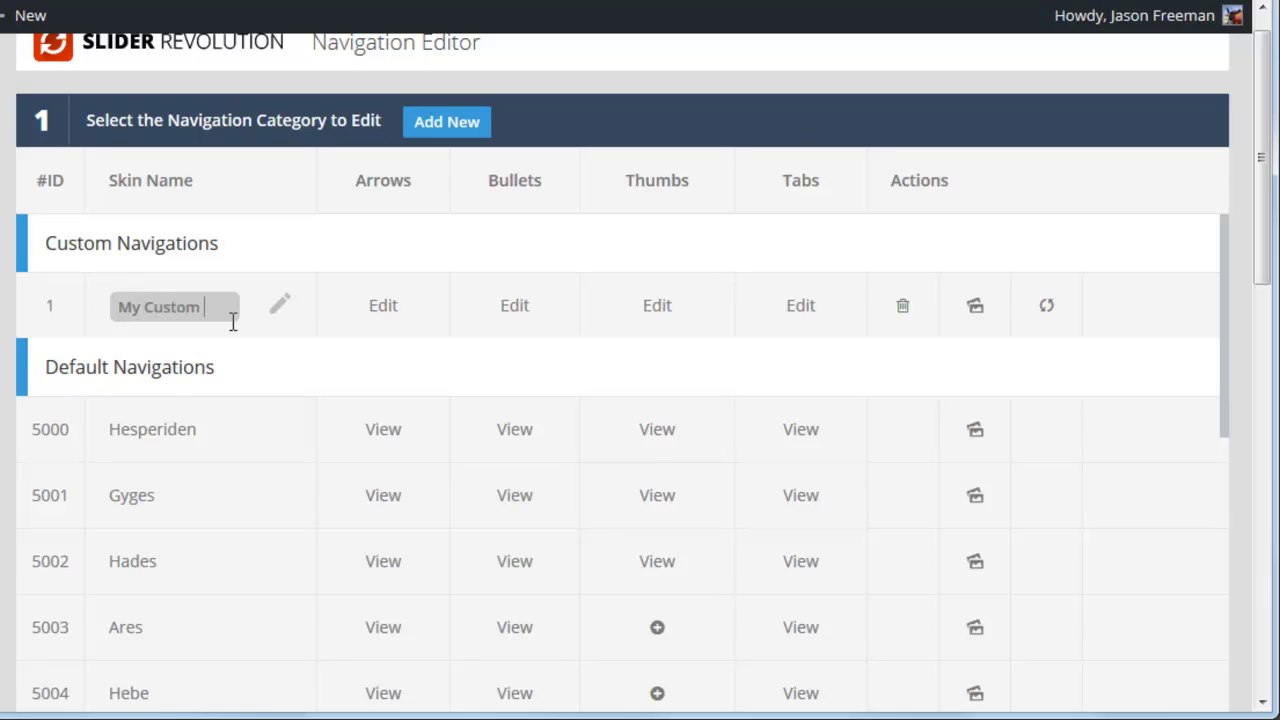
{"action": "type", "text": " Nav"}
{"action": "left_click", "coordinate": [283, 312]}
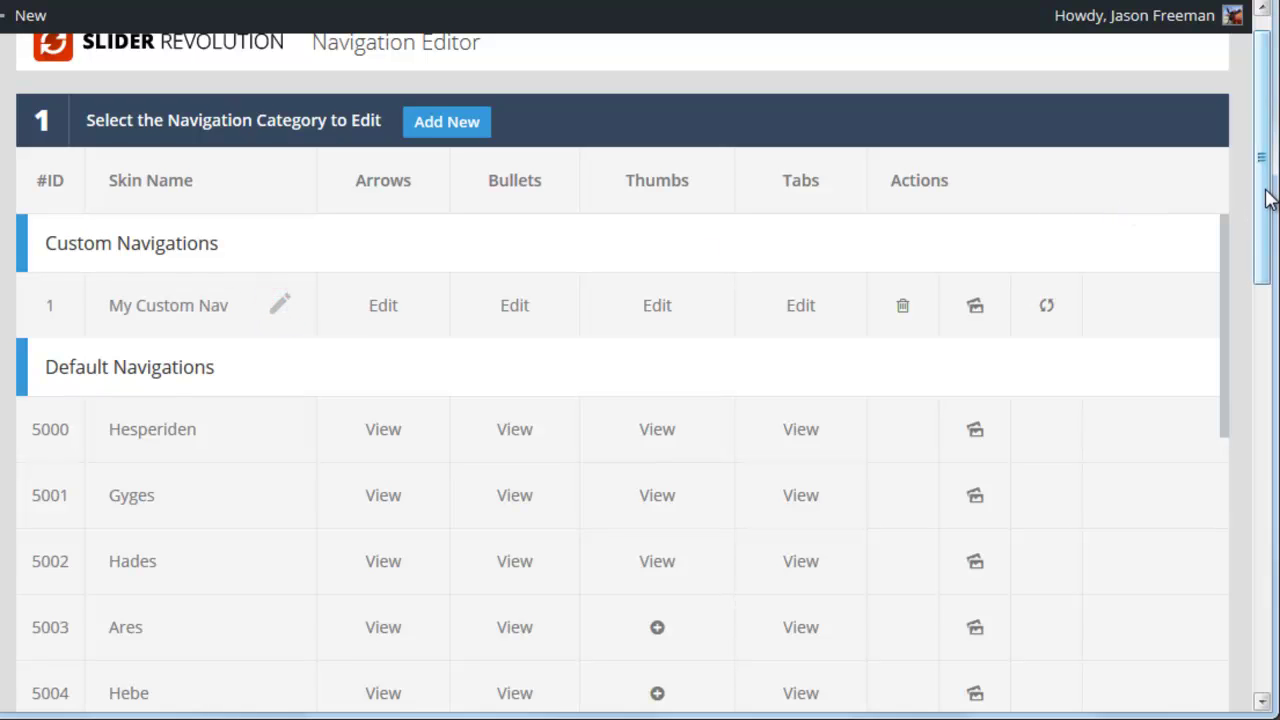
{"action": "left_click_drag", "start_coordinate": [1268, 198], "coordinate": [1234, 594]}
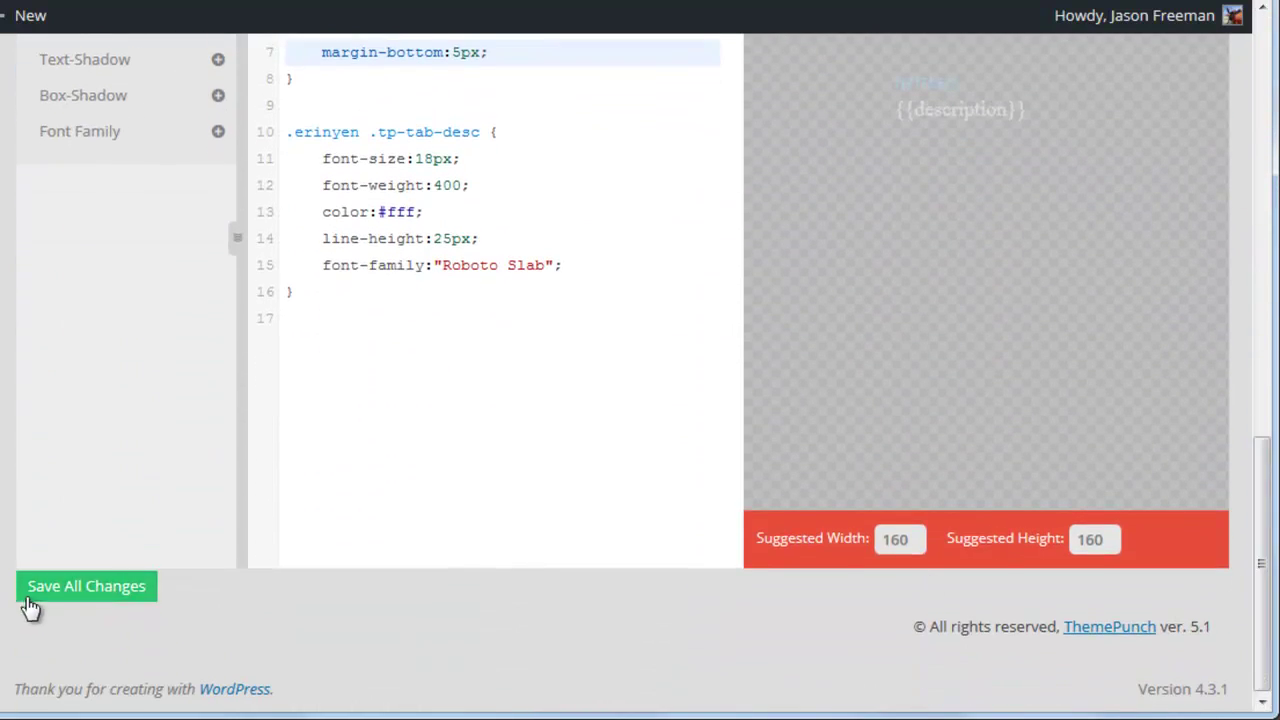
{"action": "left_click", "coordinate": [74, 580]}
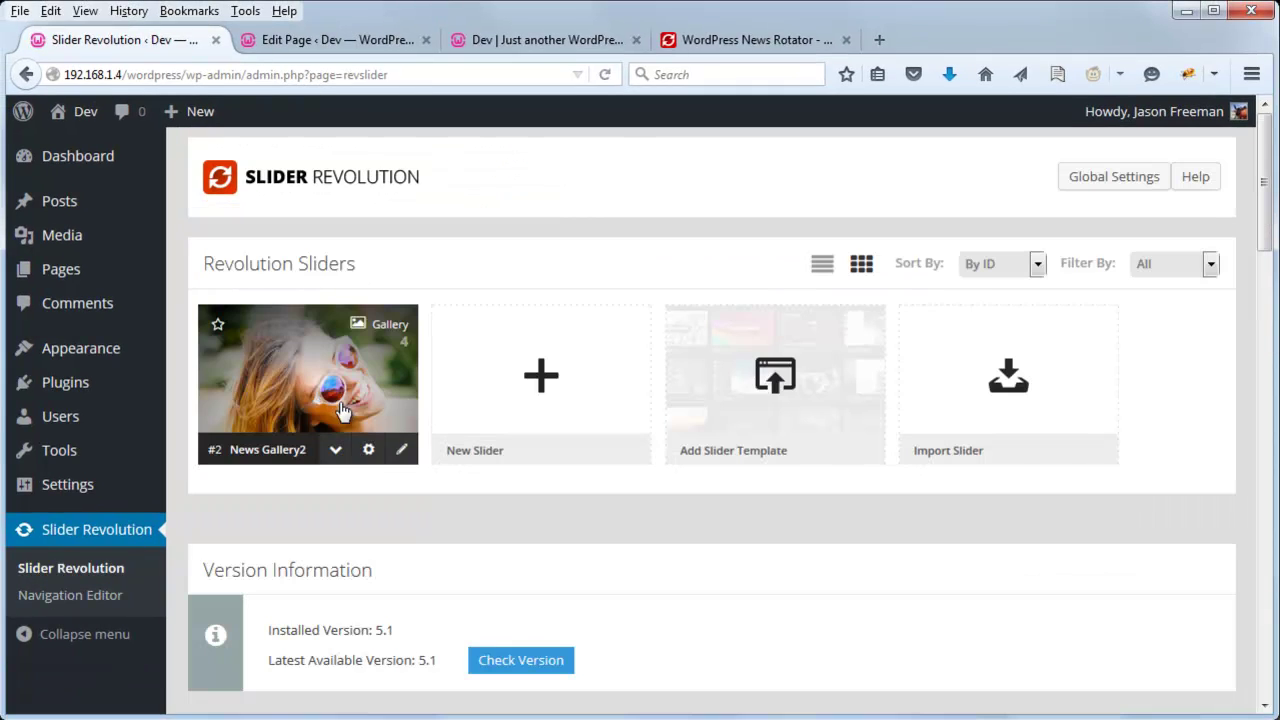
In the News Gallery2 slider settings, set the Tabs Style to My Custom Nav and save the slider
{"action": "left_click", "coordinate": [368, 450]}
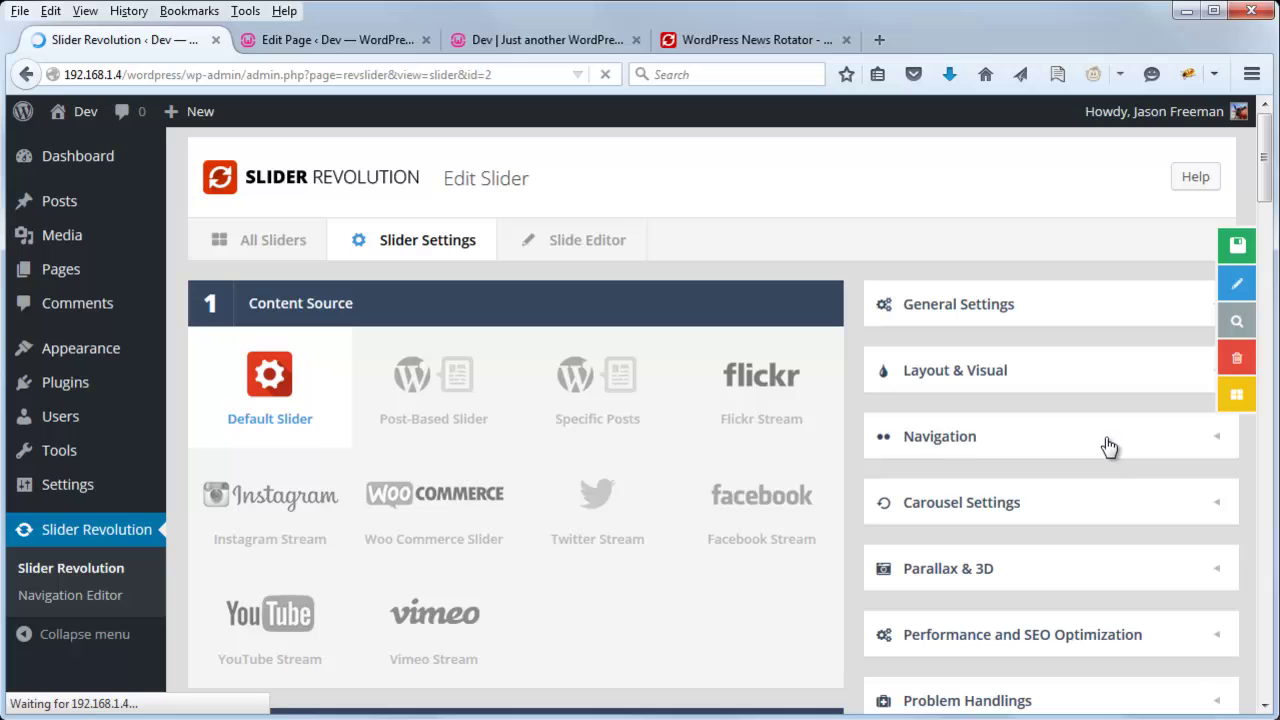
{"action": "left_click", "coordinate": [1108, 436]}
{"action": "left_click", "coordinate": [1008, 428]}
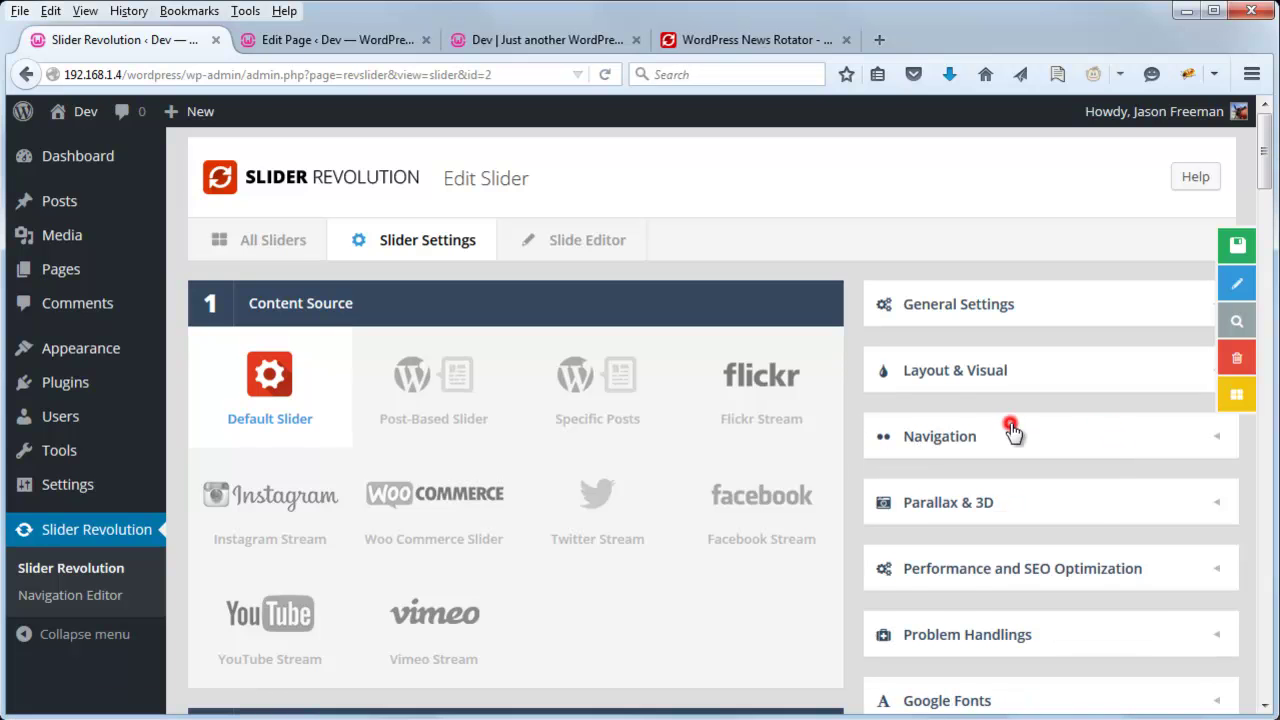
{"action": "scroll", "coordinate": [1012, 432], "scroll_direction": "down", "scroll_amount": 4}
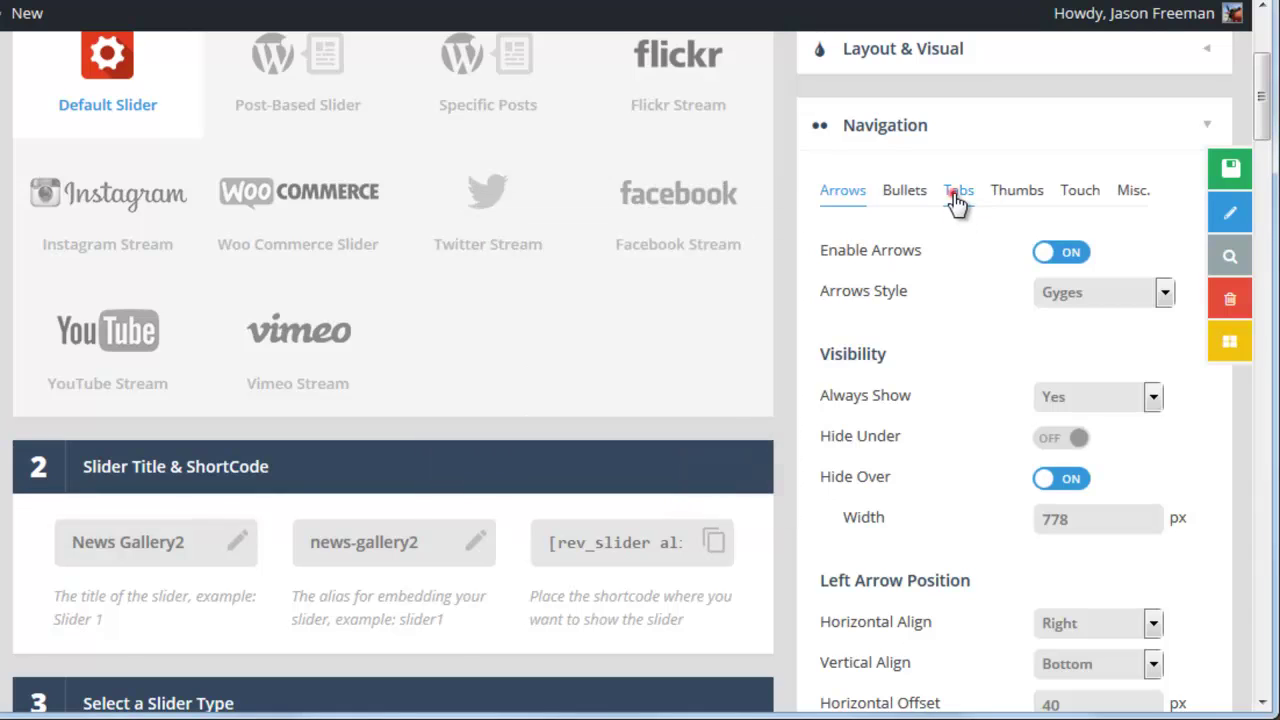
{"action": "left_click", "coordinate": [996, 264]}
{"action": "scroll", "coordinate": [950, 220], "scroll_direction": "down", "scroll_amount": 3}
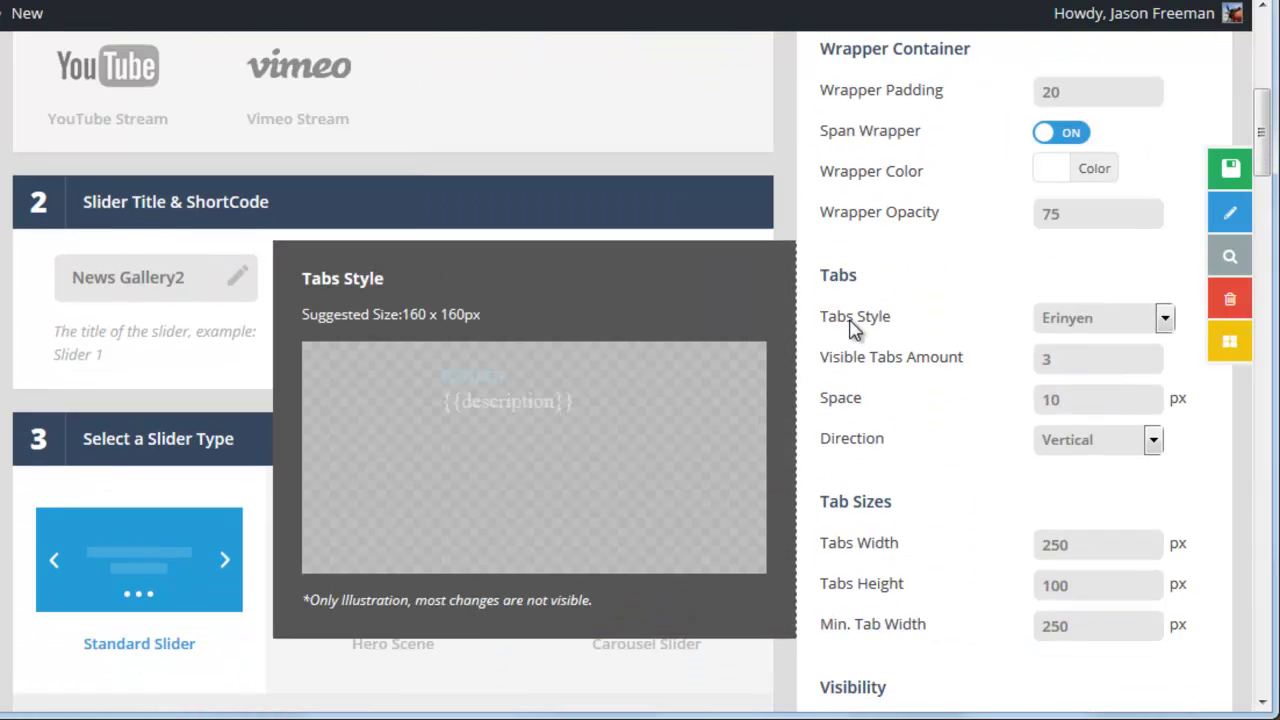
{"action": "left_click", "coordinate": [1072, 328]}
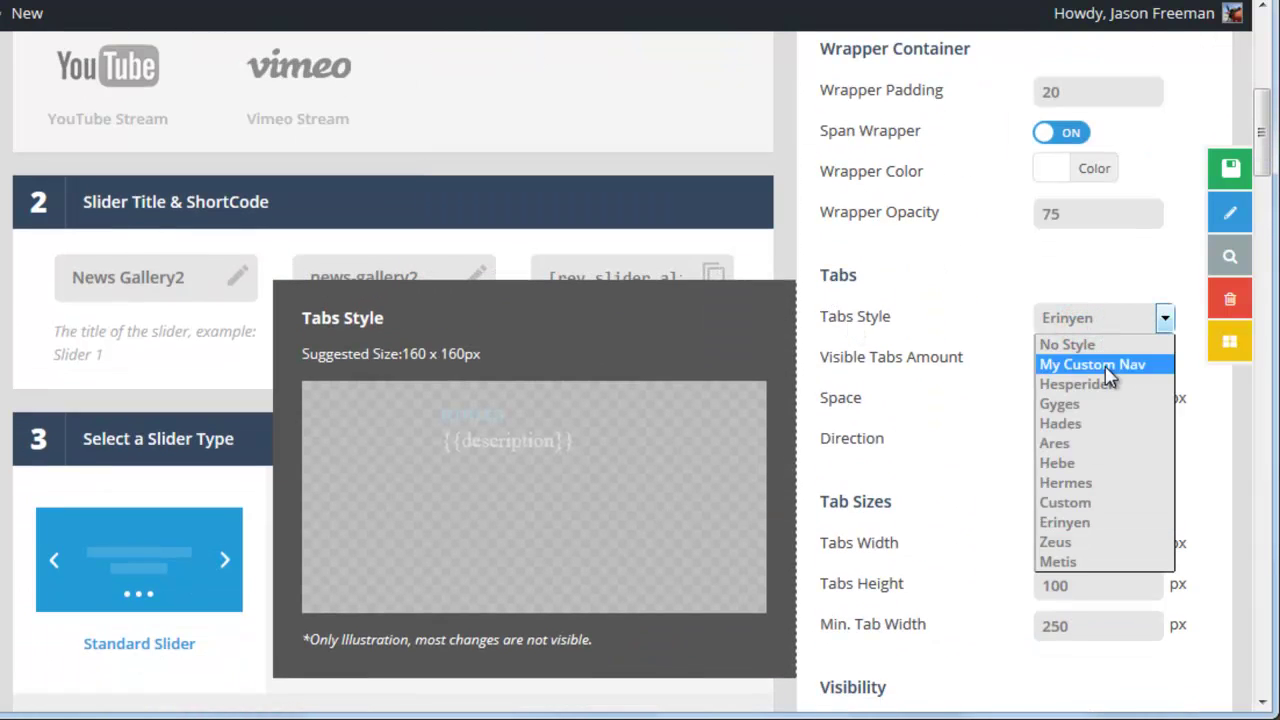
{"action": "left_click", "coordinate": [1100, 364]}
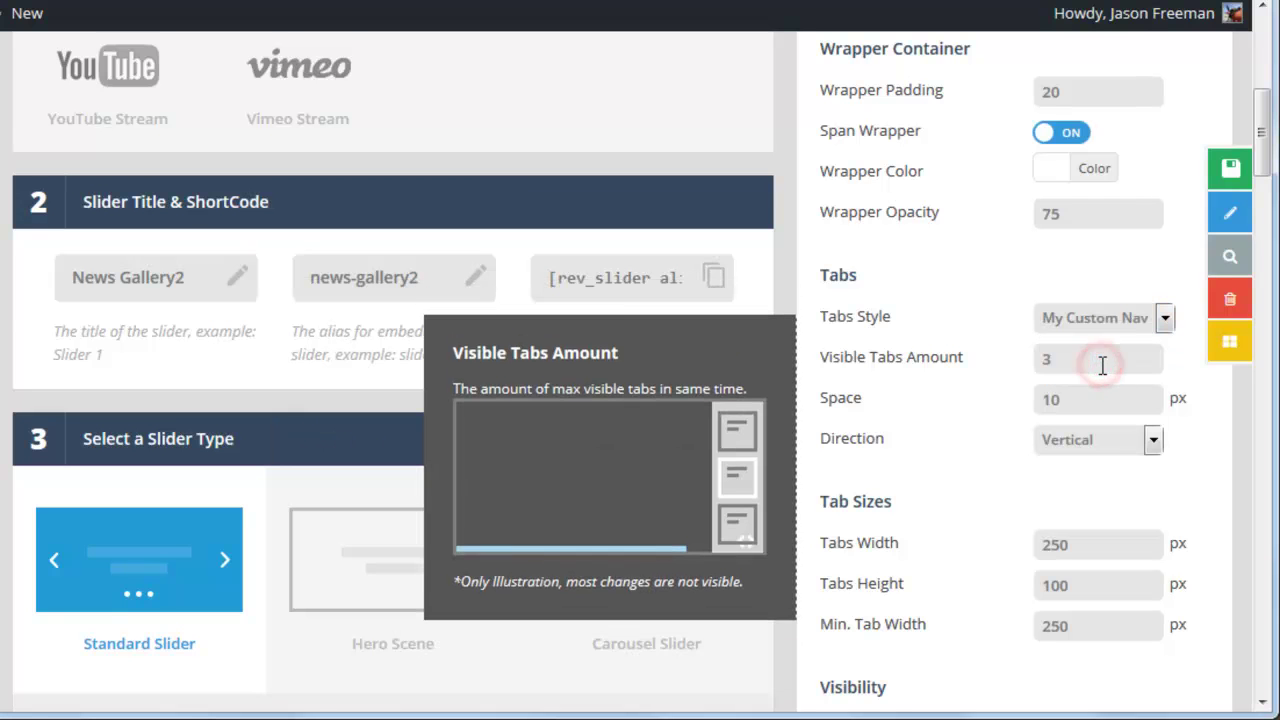
{"action": "left_click", "coordinate": [1222, 170]}
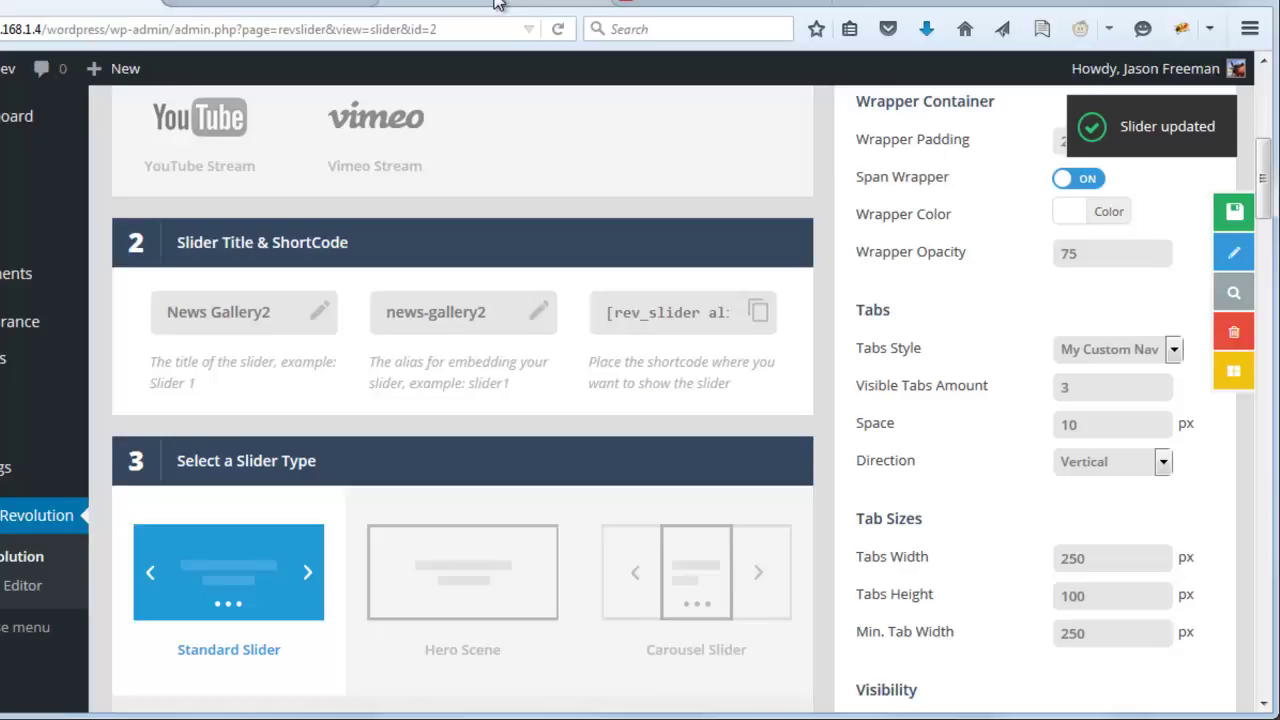
Reload the Home Page and check how the slider's navigation tabs look with the custom skin
{"action": "left_click", "coordinate": [548, 40]}
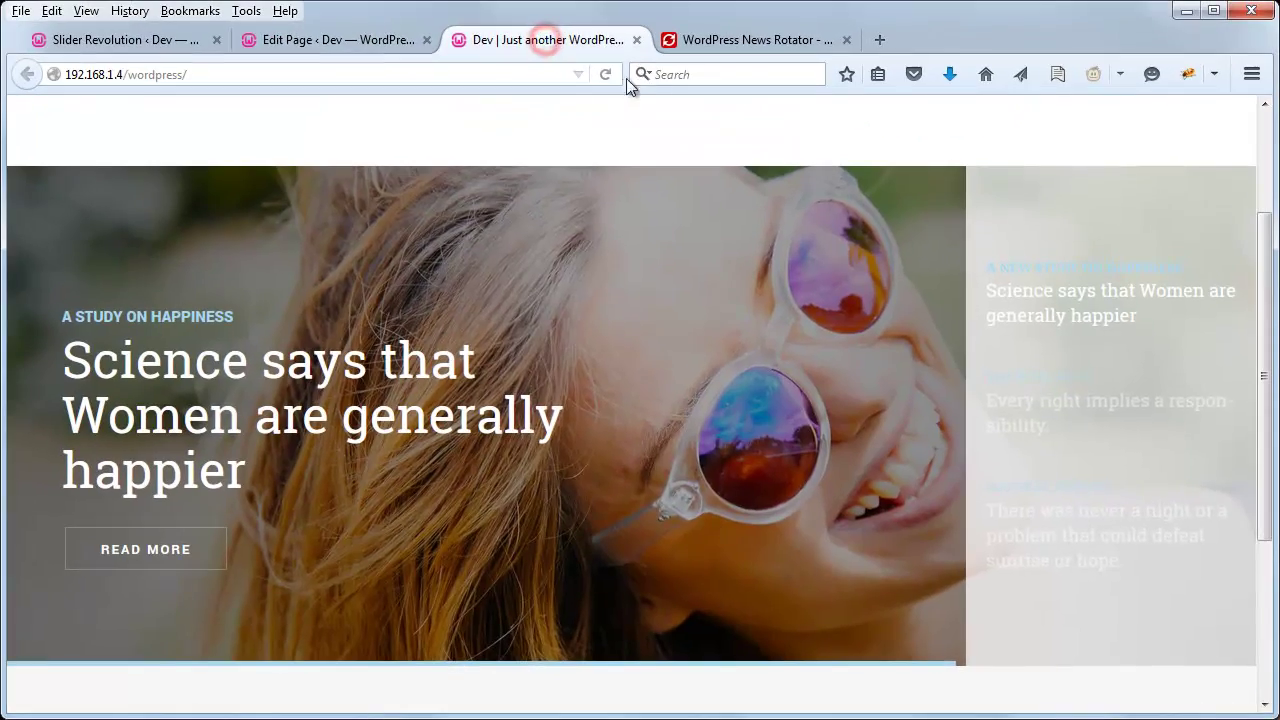
{"action": "left_click", "coordinate": [607, 74]}
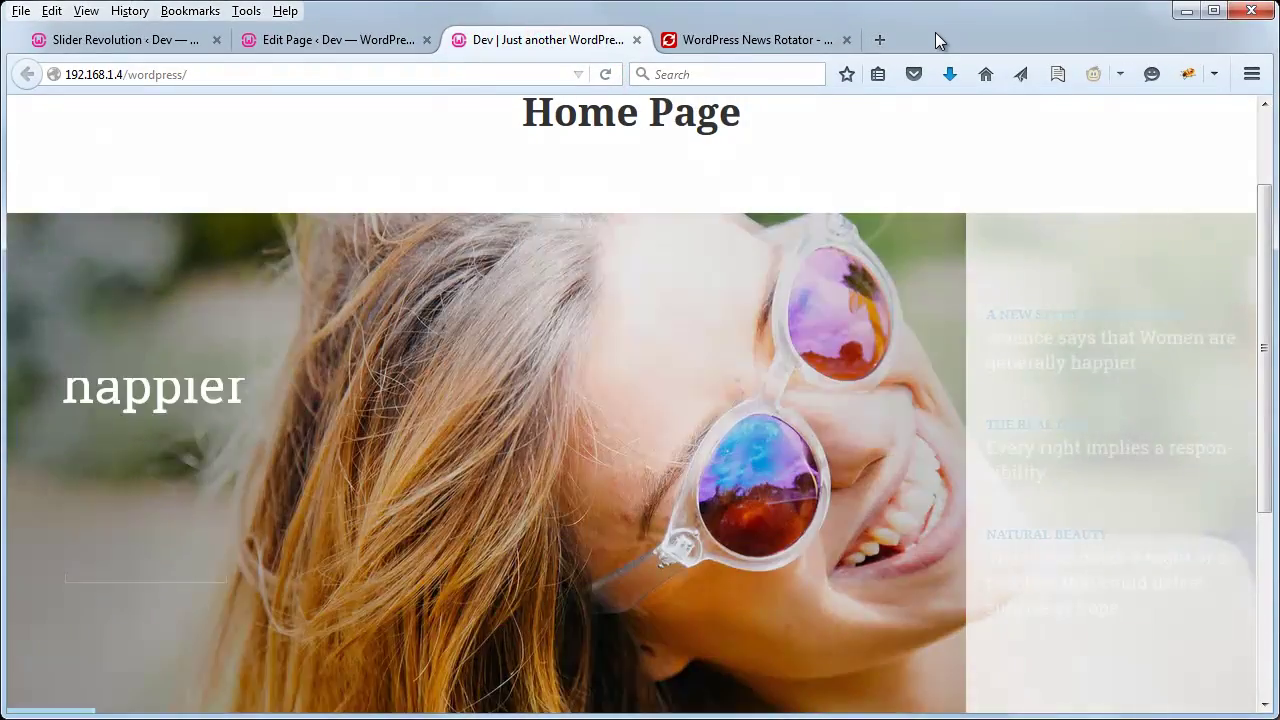
{"action": "scroll", "coordinate": [808, 450], "scroll_direction": "down", "scroll_amount": 2}
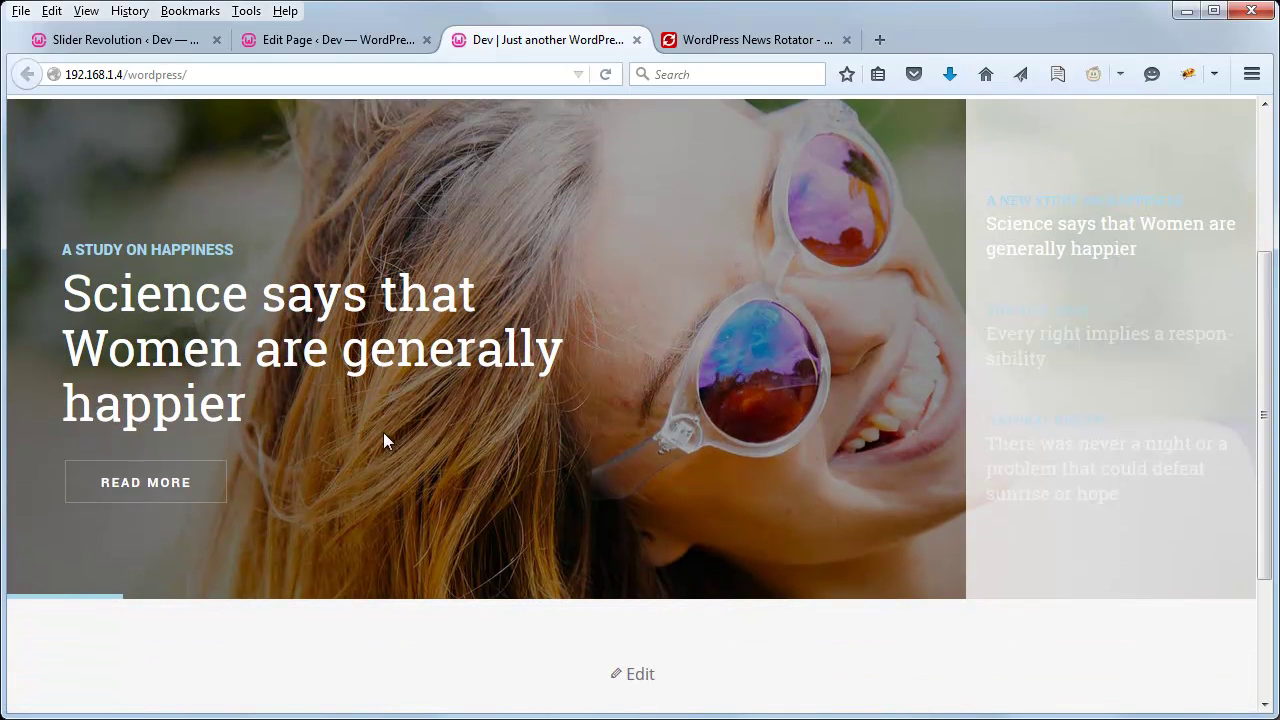
{"action": "scroll", "coordinate": [795, 390], "scroll_direction": "up", "scroll_amount": 2}
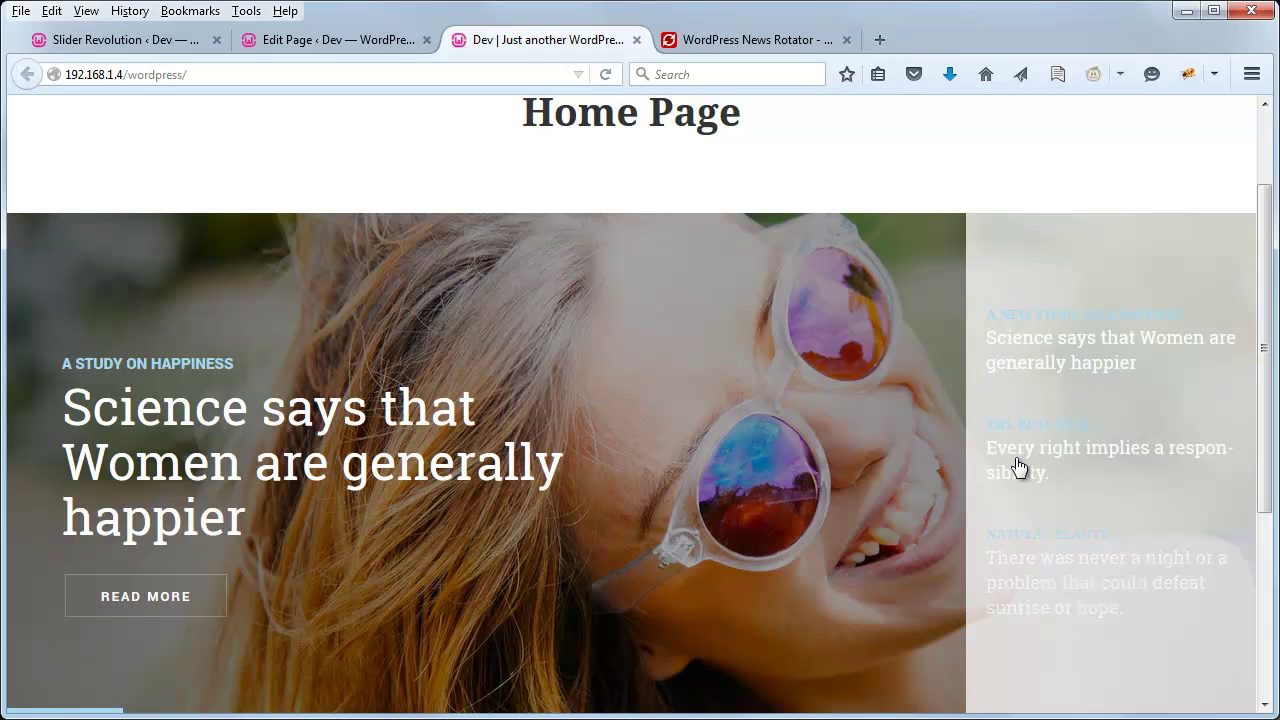
Back in the slider's tabs settings, set the Wrapper Padding to 30
{"action": "left_click", "coordinate": [163, 45]}
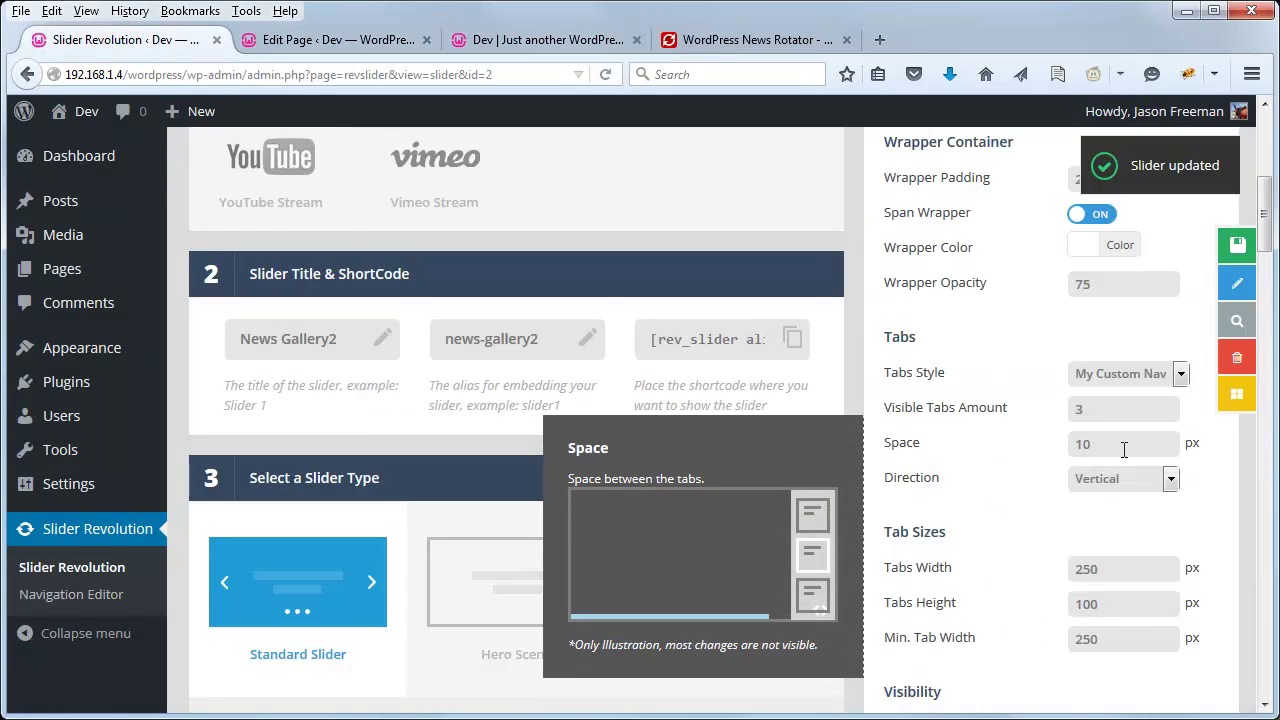
{"action": "double_click", "coordinate": [1122, 449]}
{"action": "scroll", "coordinate": [1052, 473], "scroll_direction": "up", "scroll_amount": 2}
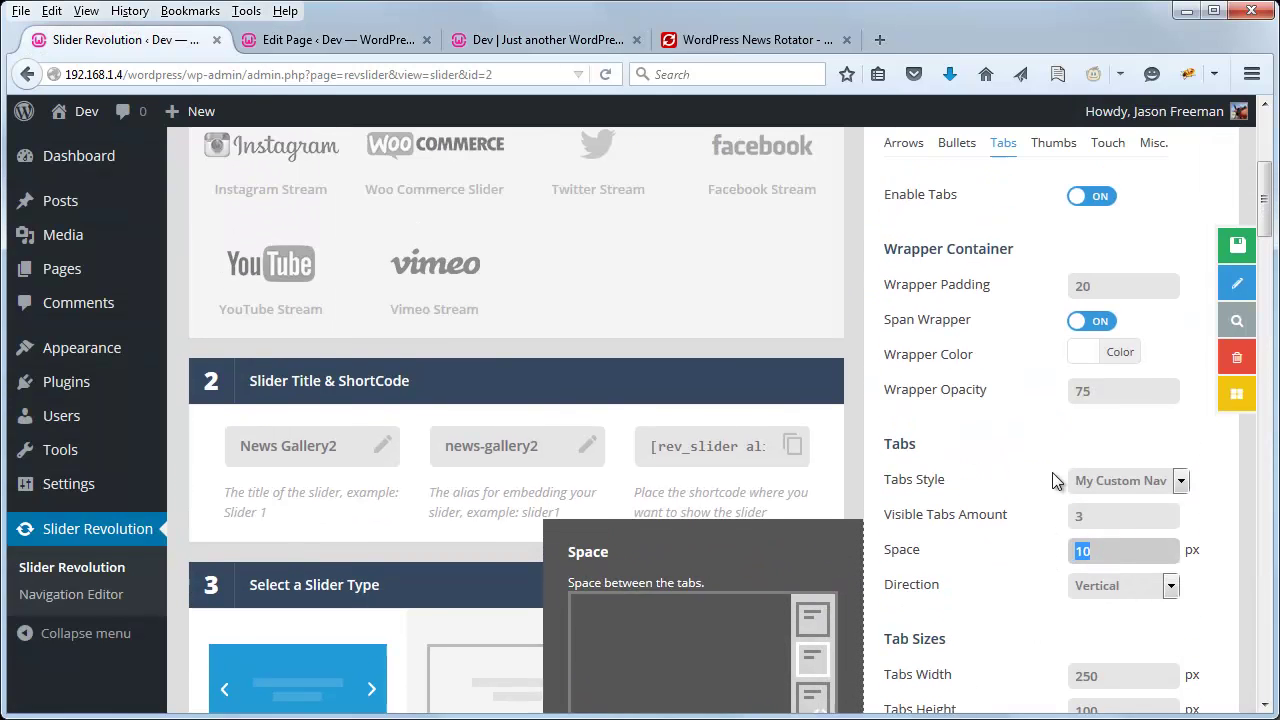
{"action": "double_click", "coordinate": [1114, 292]}
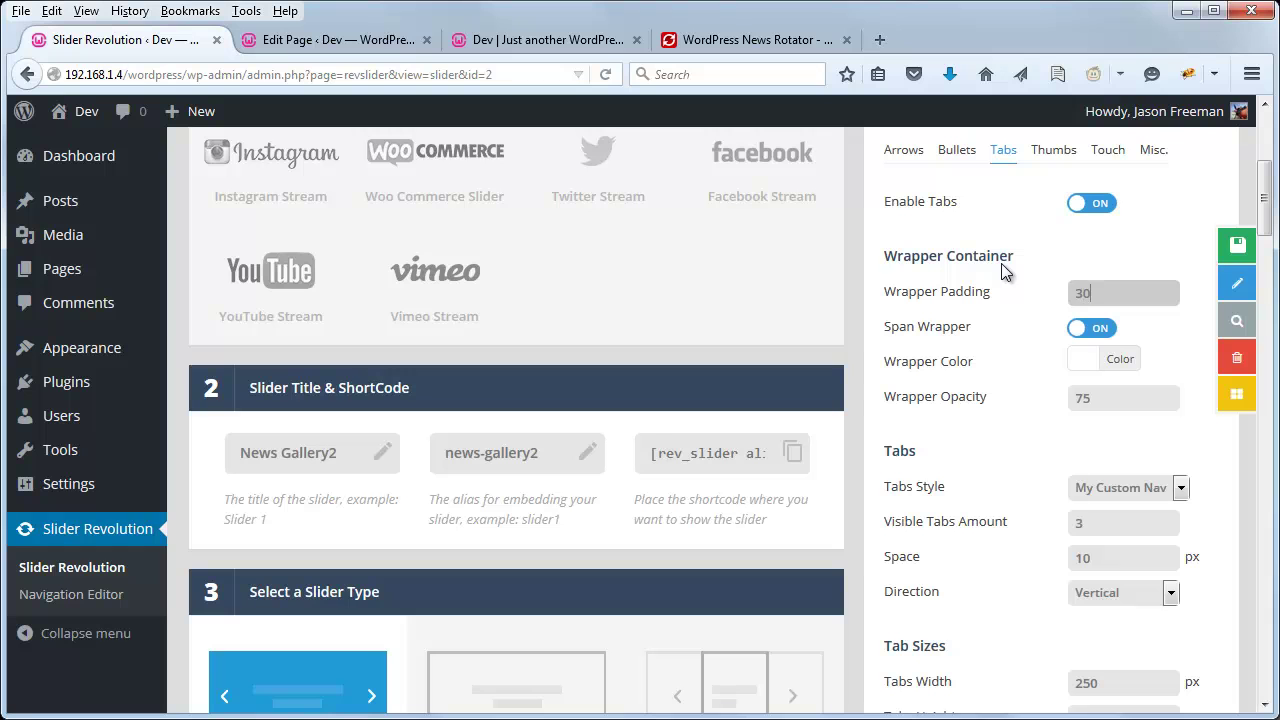
Save the slider with a Wrapper Padding of 30 and reload the Home Page to check the tabs' spacing
{"action": "type", "text": "30"}
{"action": "left_click", "coordinate": [1237, 244]}
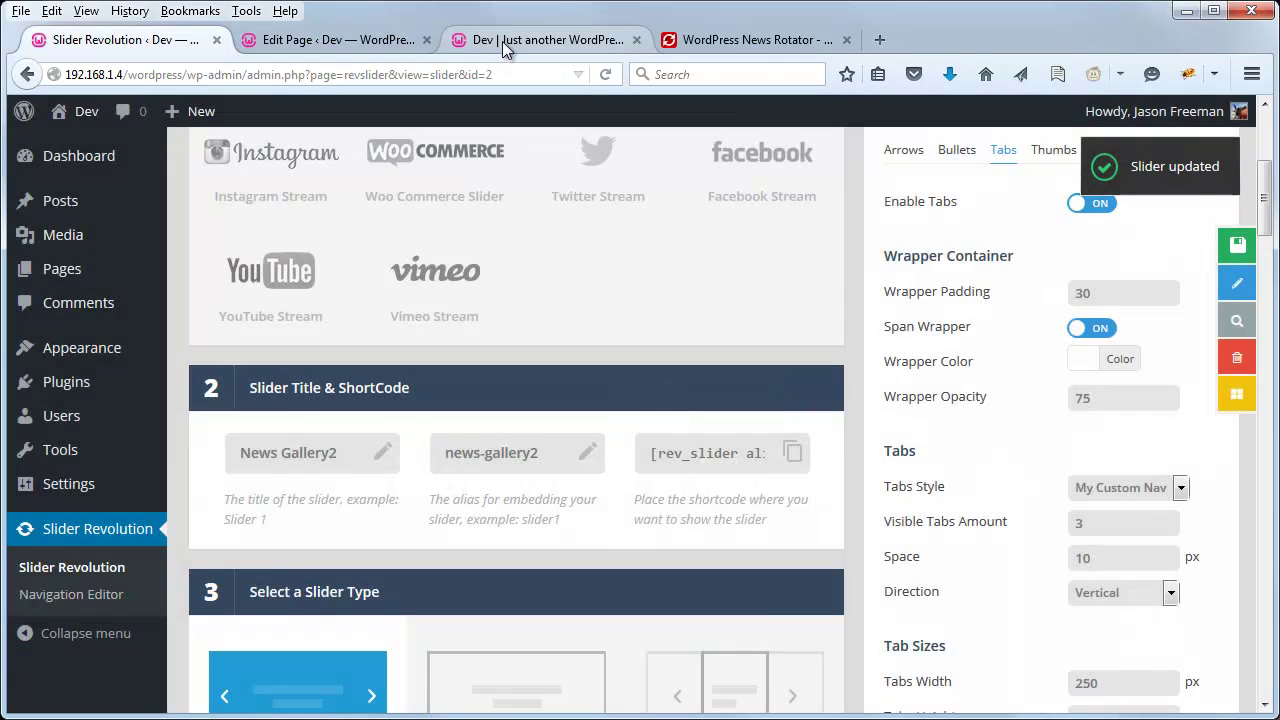
{"action": "left_click", "coordinate": [502, 41]}
{"action": "left_click", "coordinate": [605, 74]}
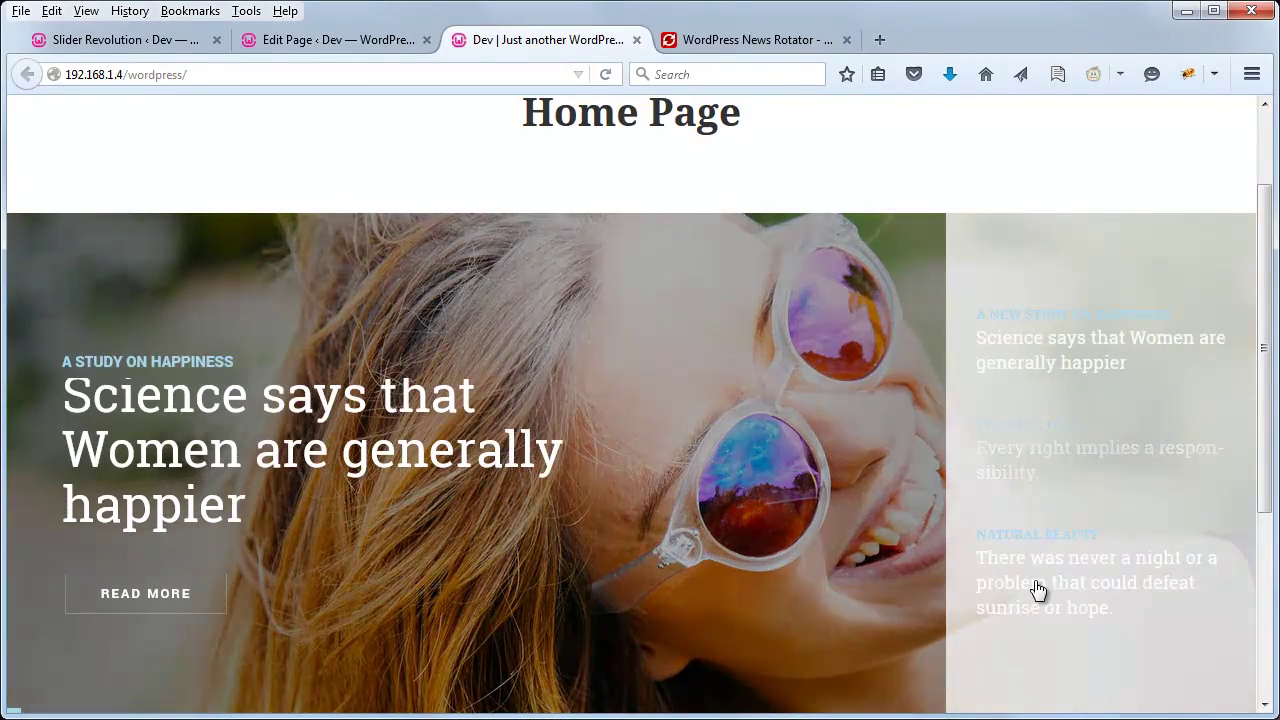
Go to the Navigation Editor, open the Tabs of My Custom Nav for editing and preview its other navigation types
{"action": "left_click", "coordinate": [97, 40]}
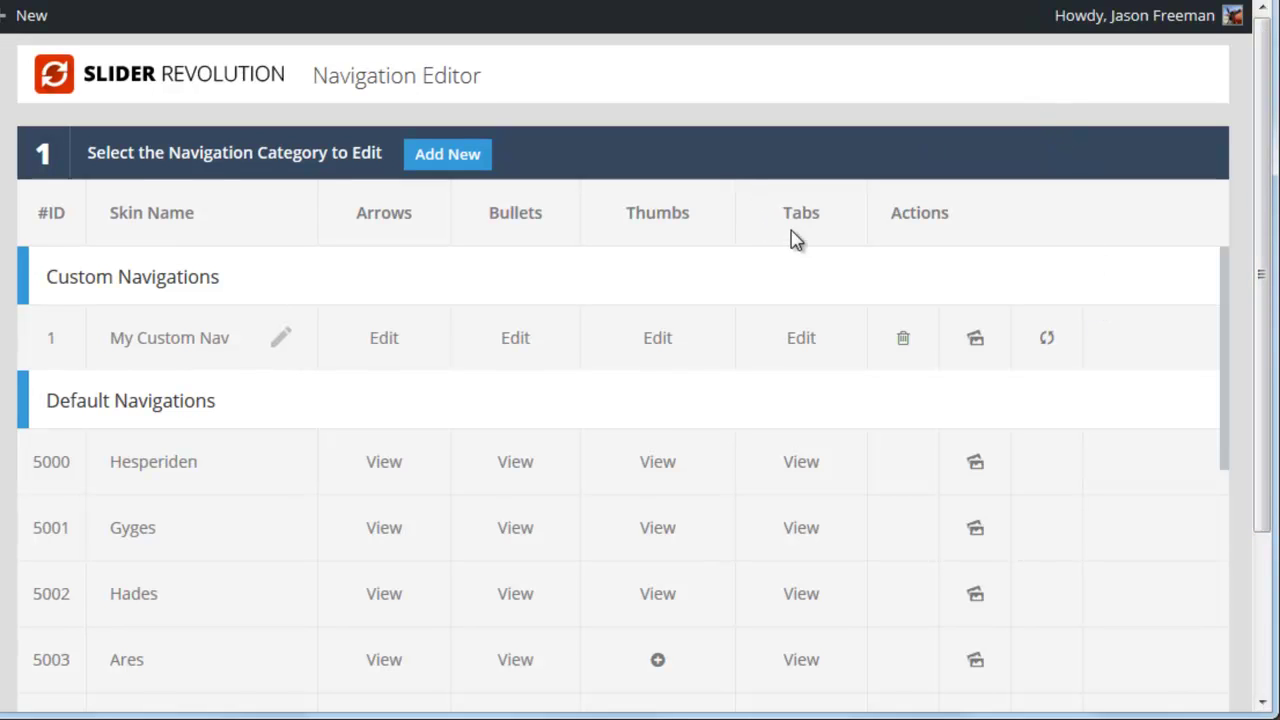
{"action": "left_click", "coordinate": [795, 308]}
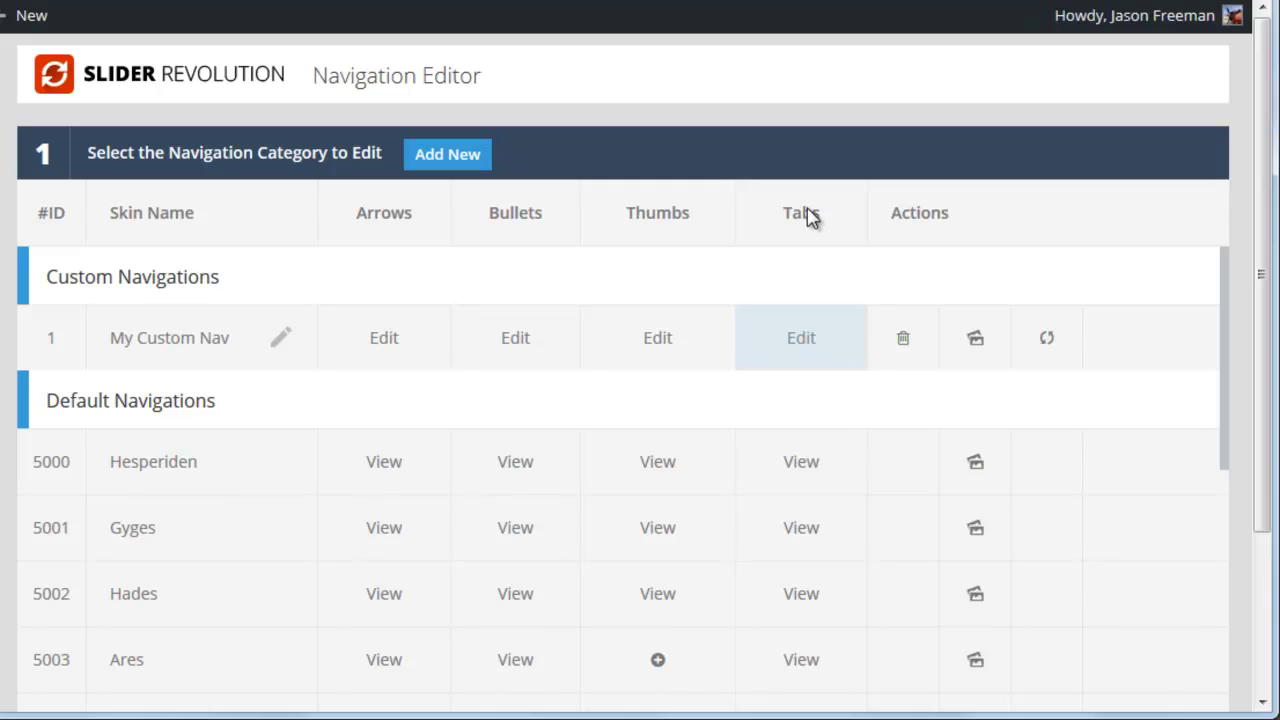
{"action": "mouse_move", "coordinate": [801, 365]}
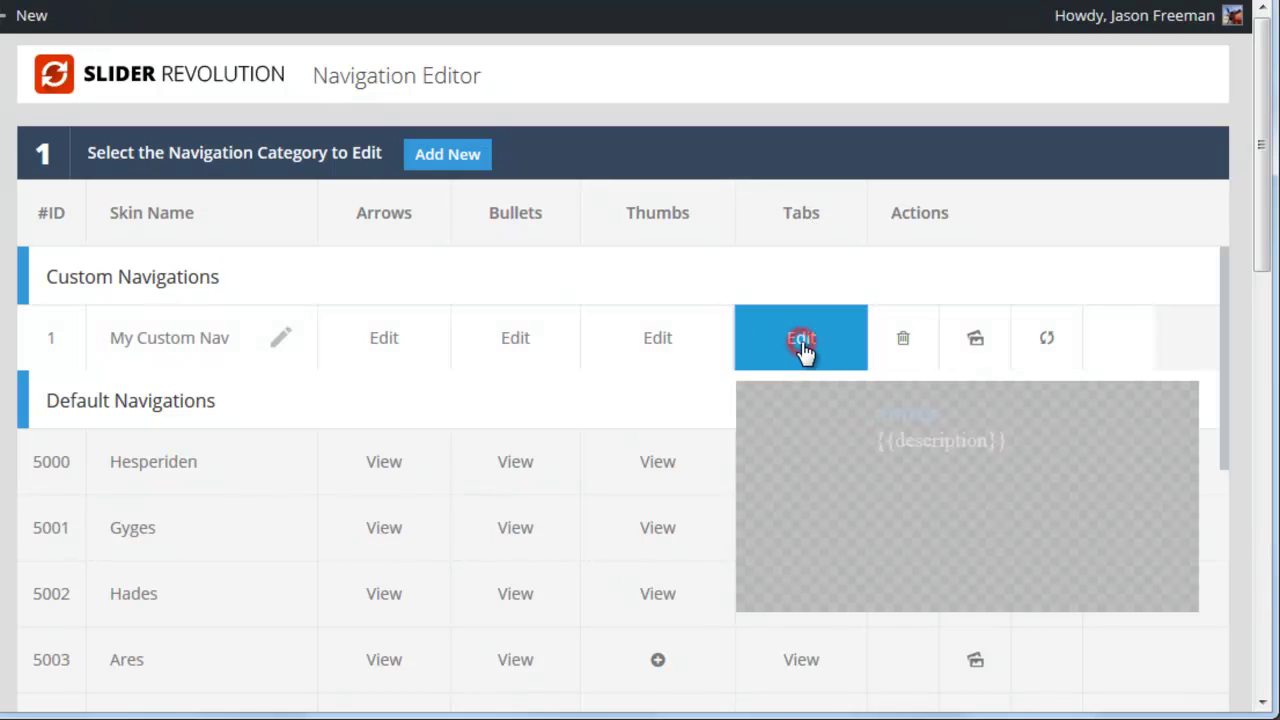
{"action": "mouse_move", "coordinate": [1265, 177]}
{"action": "left_mouse_down"}
{"action": "mouse_move", "coordinate": [1260, 166]}
{"action": "mouse_move", "coordinate": [1260, 277]}
{"action": "mouse_move", "coordinate": [1260, 200]}
{"action": "left_mouse_up"}
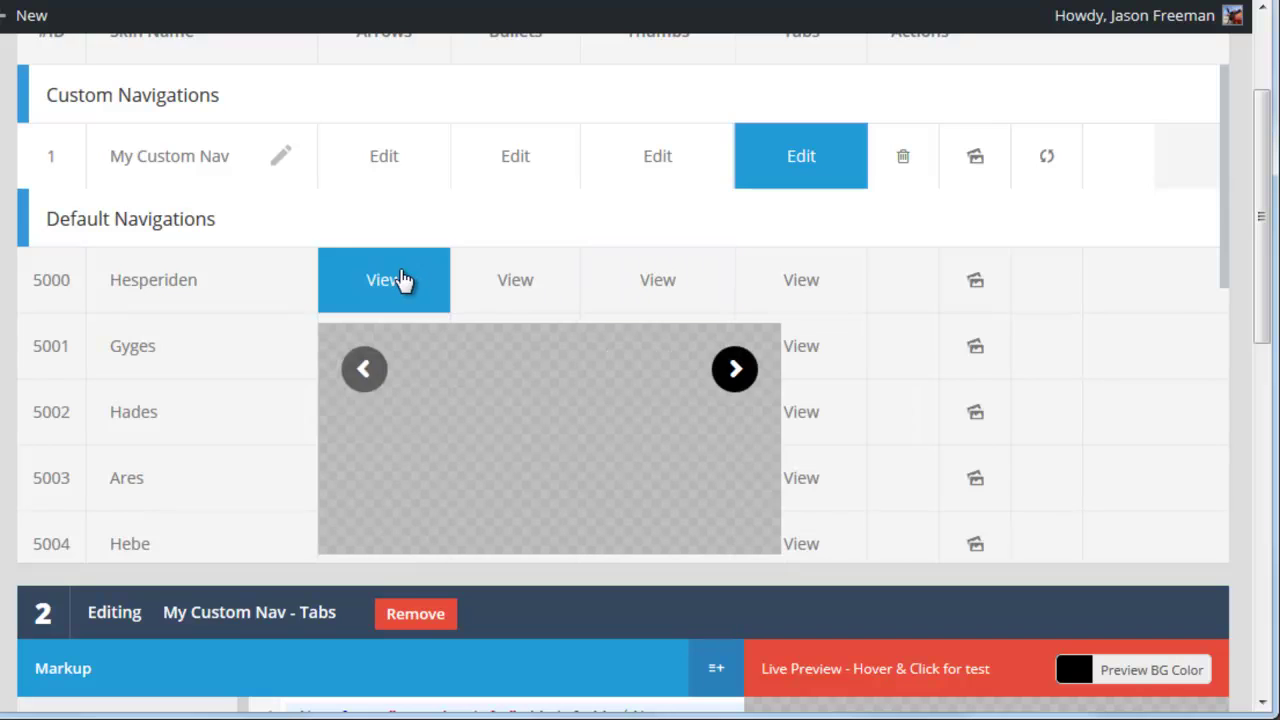
{"action": "mouse_move", "coordinate": [373, 352]}
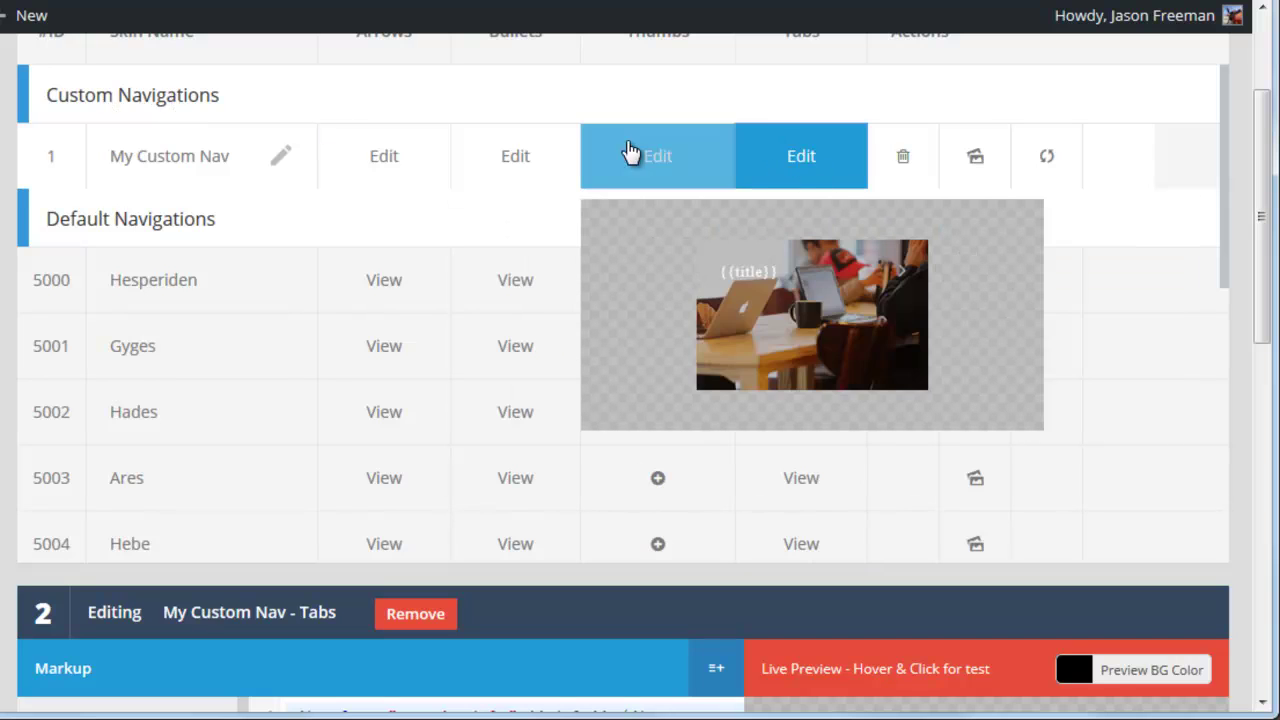
{"action": "mouse_move", "coordinate": [430, 165]}
In the CSS of the My Custom Nav tabs, set the .tp-tab-title color to #000000
{"action": "left_click_drag", "start_coordinate": [1262, 214], "coordinate": [1260, 526]}
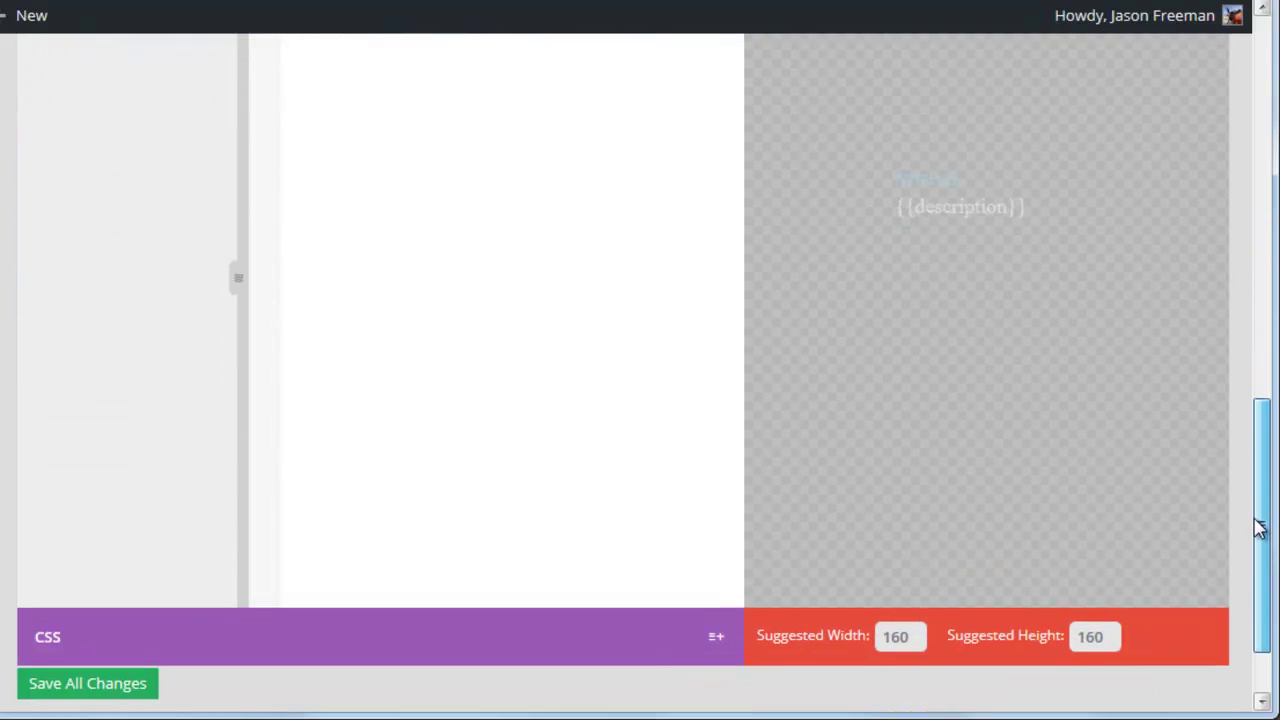
{"action": "left_click", "coordinate": [194, 631]}
{"action": "scroll", "coordinate": [385, 620], "scroll_direction": "up", "scroll_amount": 3}
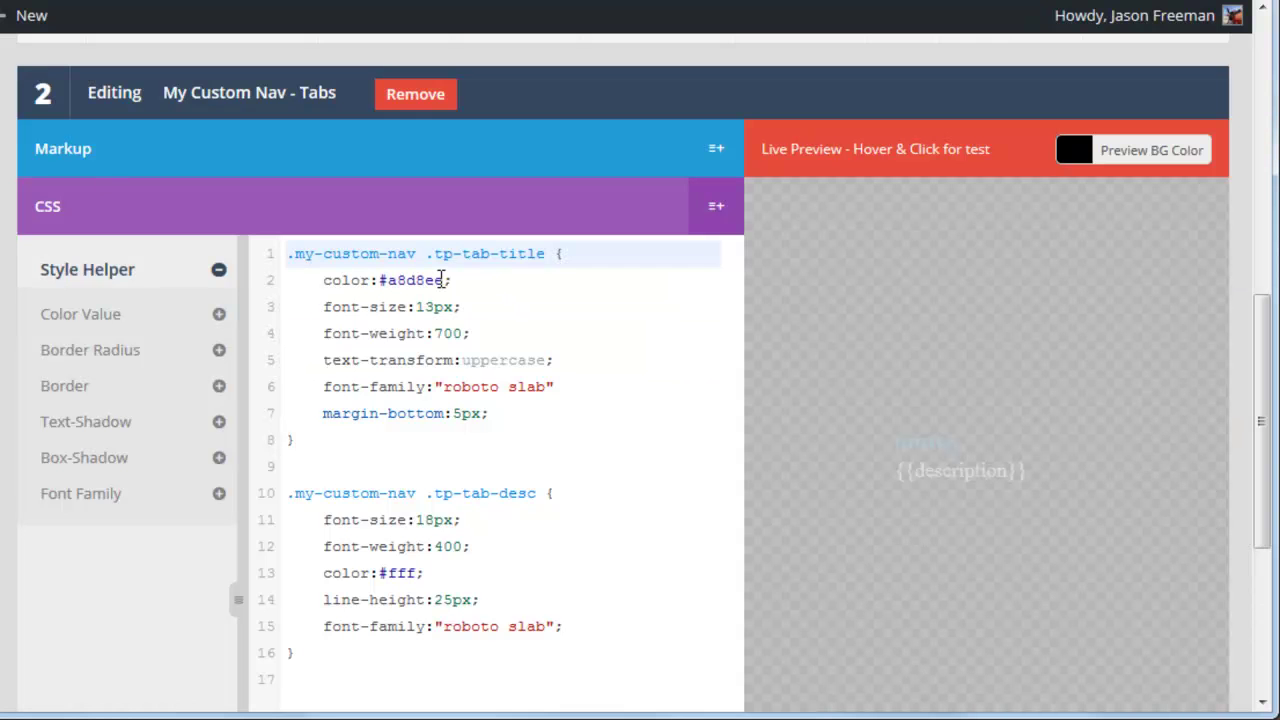
{"action": "left_click_drag", "start_coordinate": [441, 278], "coordinate": [391, 283]}
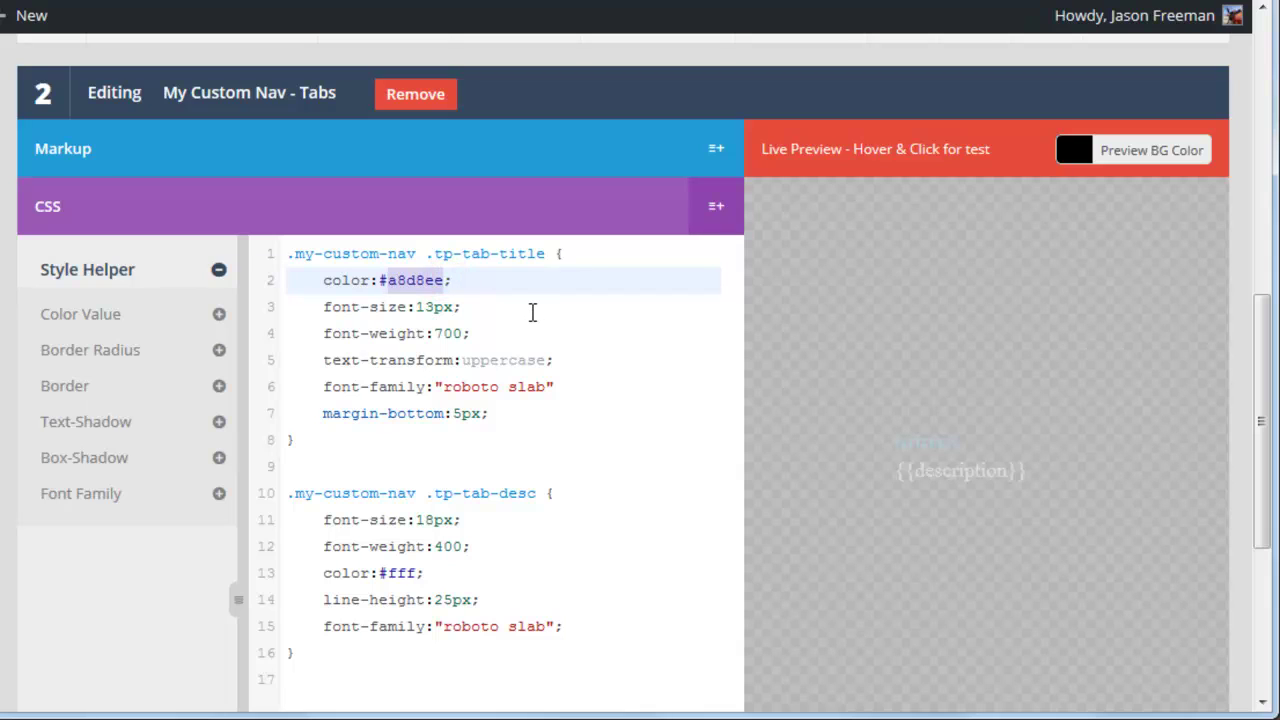
{"action": "type", "text": "000000"}
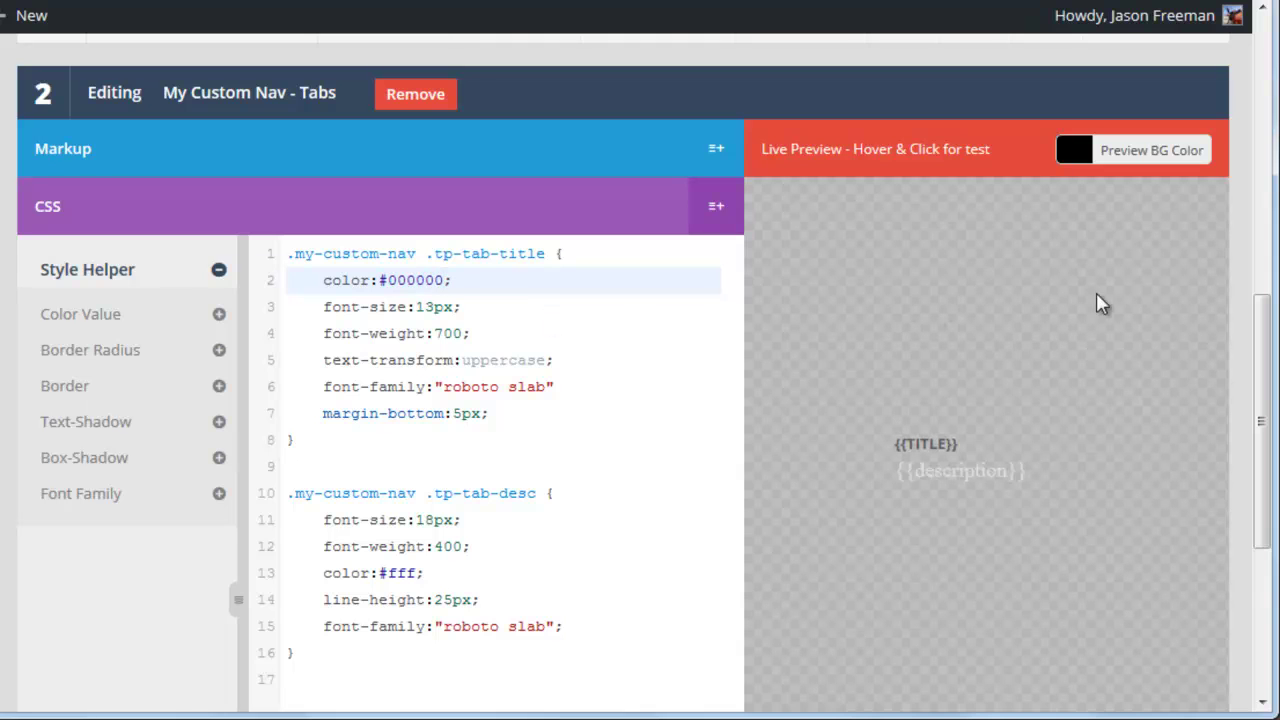
Save all navigation changes and reload the Home Page to check the color of the tab titles
{"action": "scroll", "coordinate": [1266, 391], "scroll_direction": "down", "scroll_amount": 4}
{"action": "left_click", "coordinate": [66, 606]}
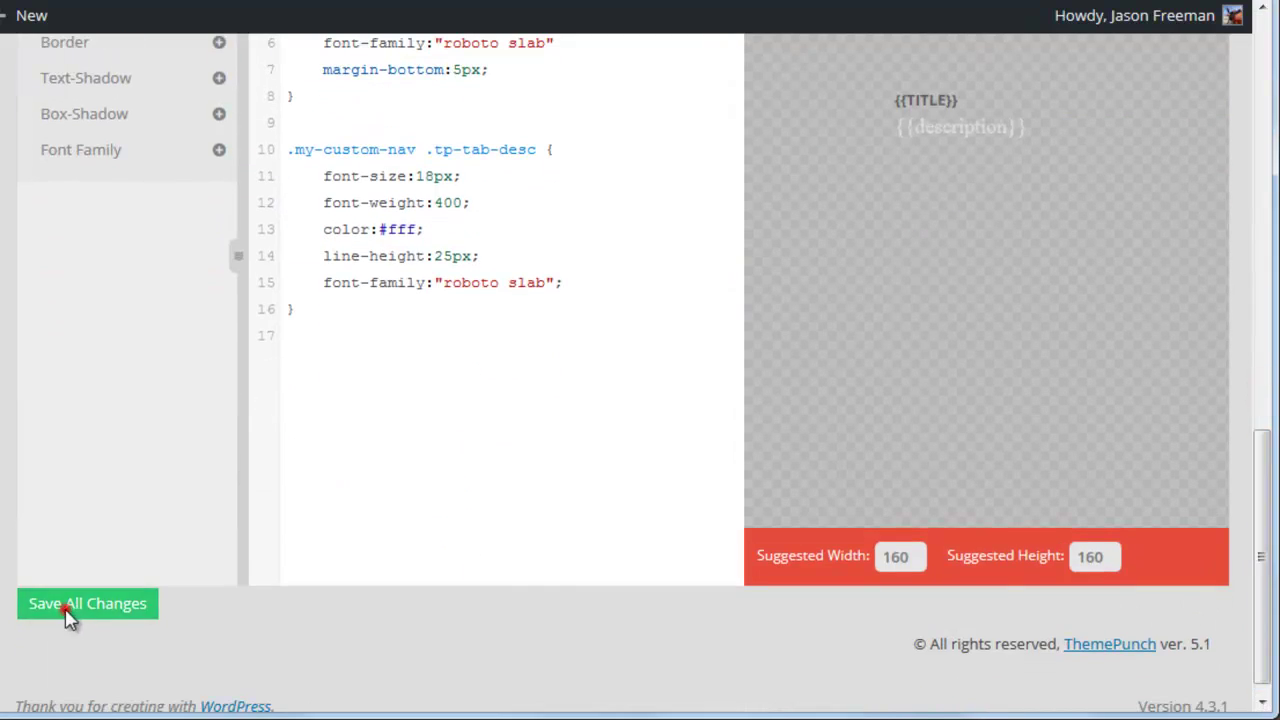
{"action": "left_click", "coordinate": [495, 38]}
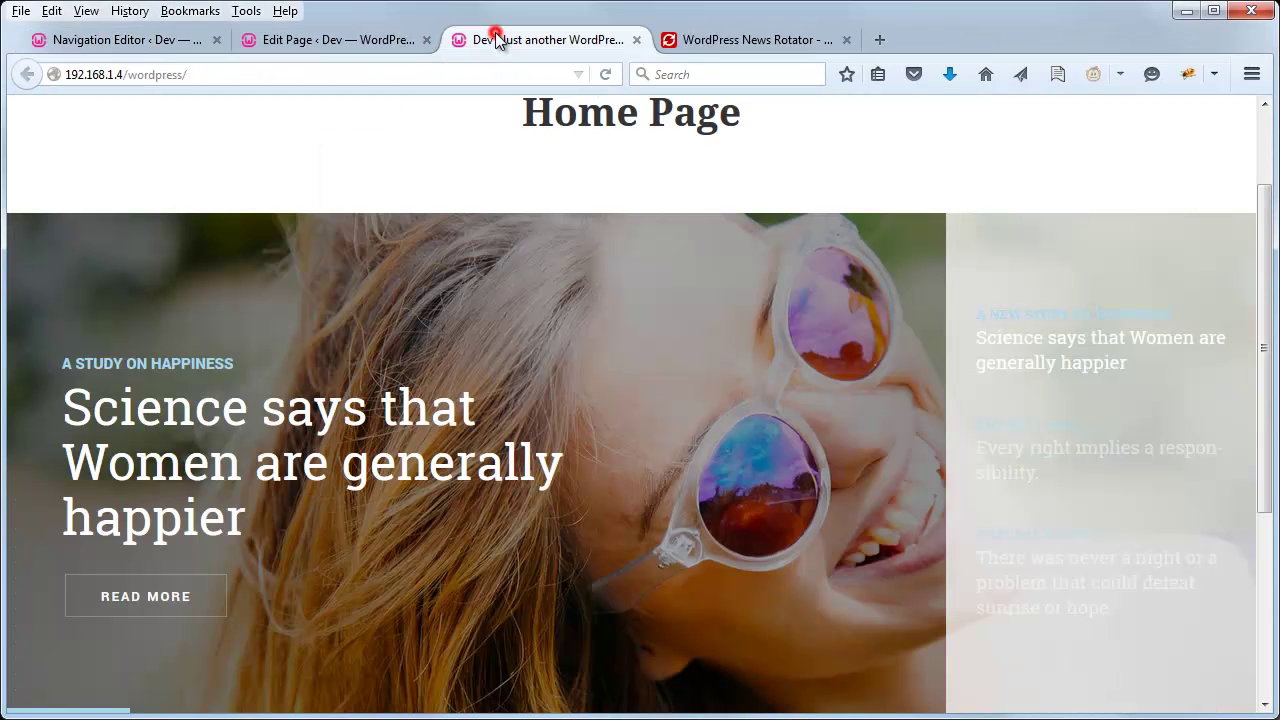
{"action": "left_click", "coordinate": [605, 74]}
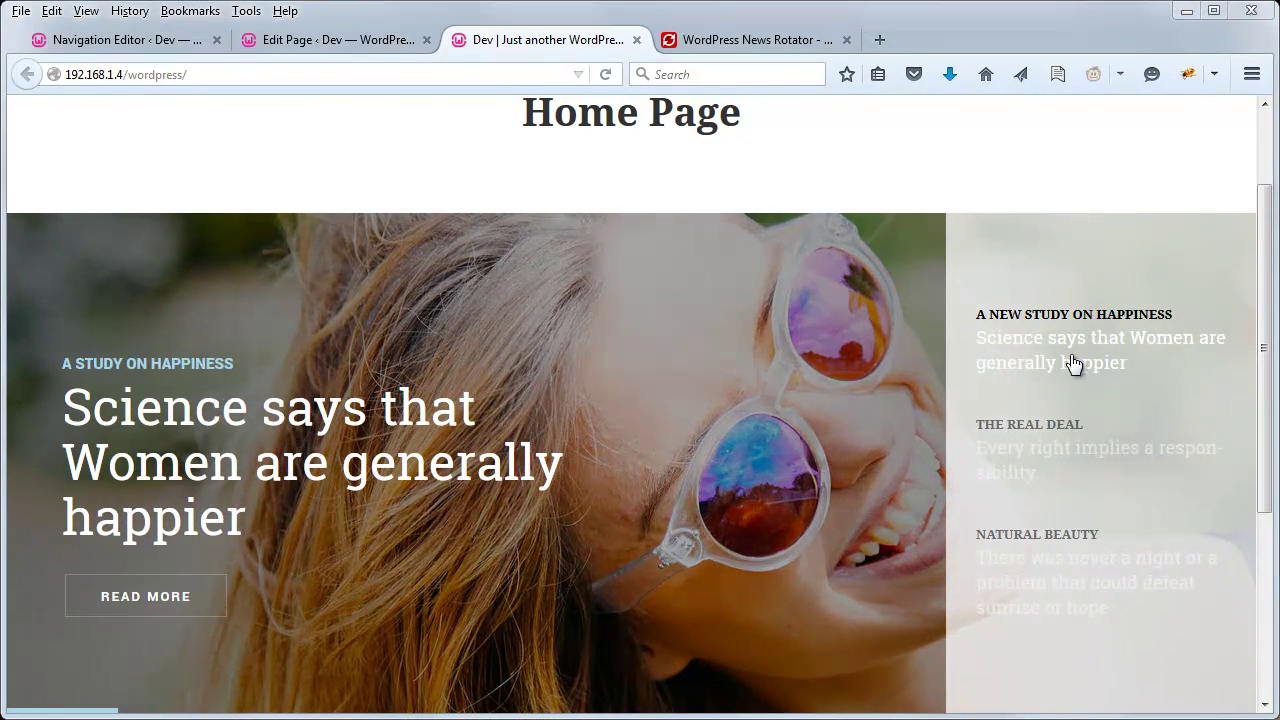
Back in the Navigation Editor, compare the .tp-tab-desc rule in the tabs' CSS with the {{description}} line in the markup
{"action": "left_click", "coordinate": [128, 39]}
{"action": "scroll", "coordinate": [534, 383], "scroll_direction": "up", "scroll_amount": 4}
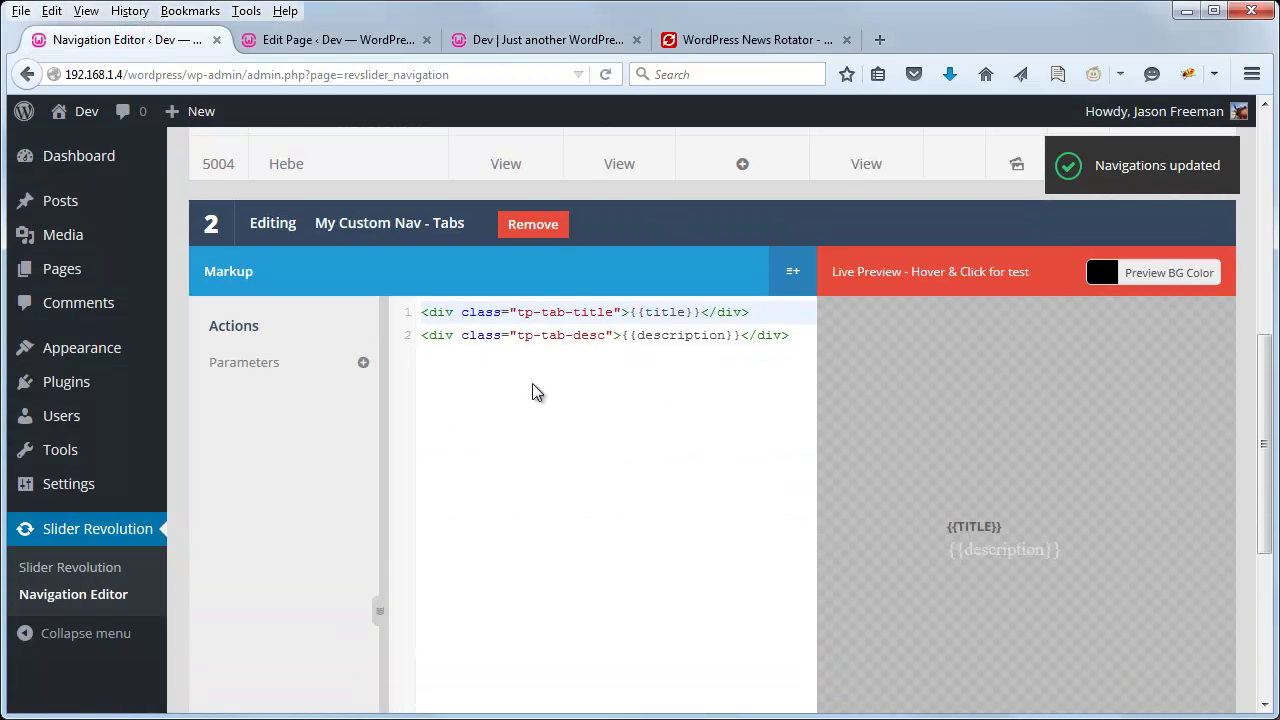
{"action": "scroll", "coordinate": [611, 420], "scroll_direction": "down", "scroll_amount": 4}
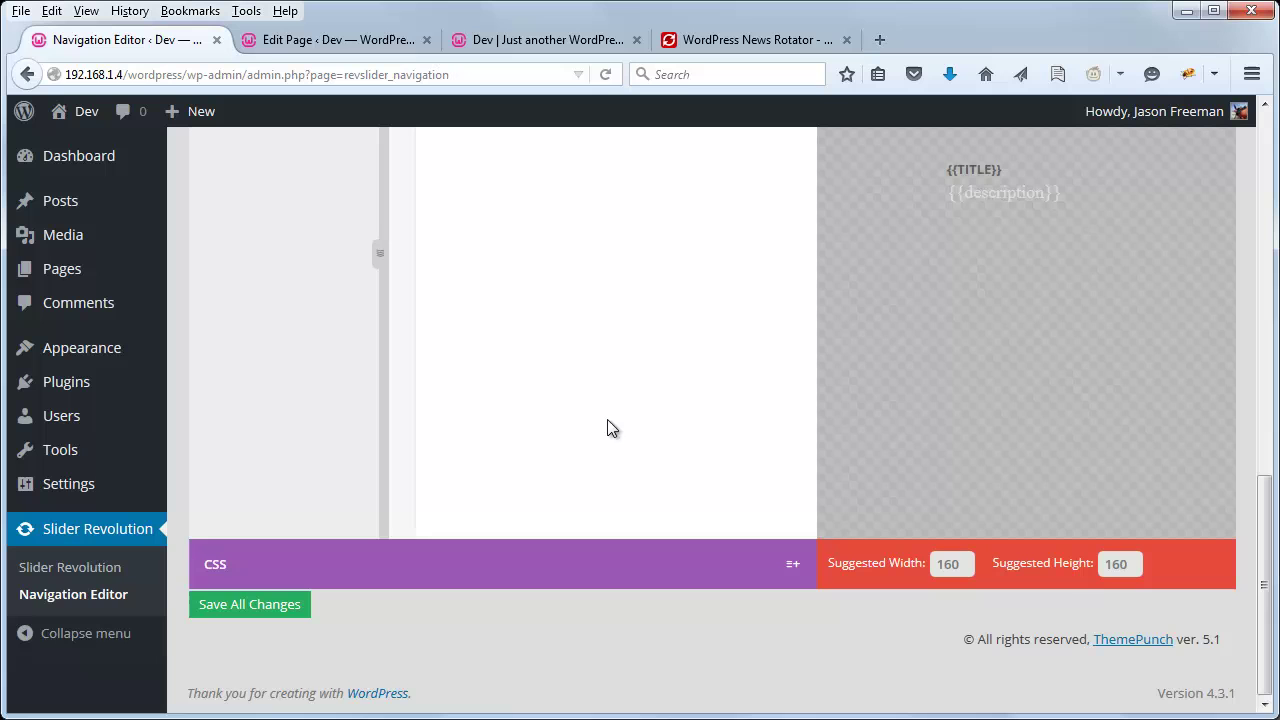
{"action": "left_click", "coordinate": [508, 564]}
{"action": "scroll", "coordinate": [569, 550], "scroll_direction": "up", "scroll_amount": 3}
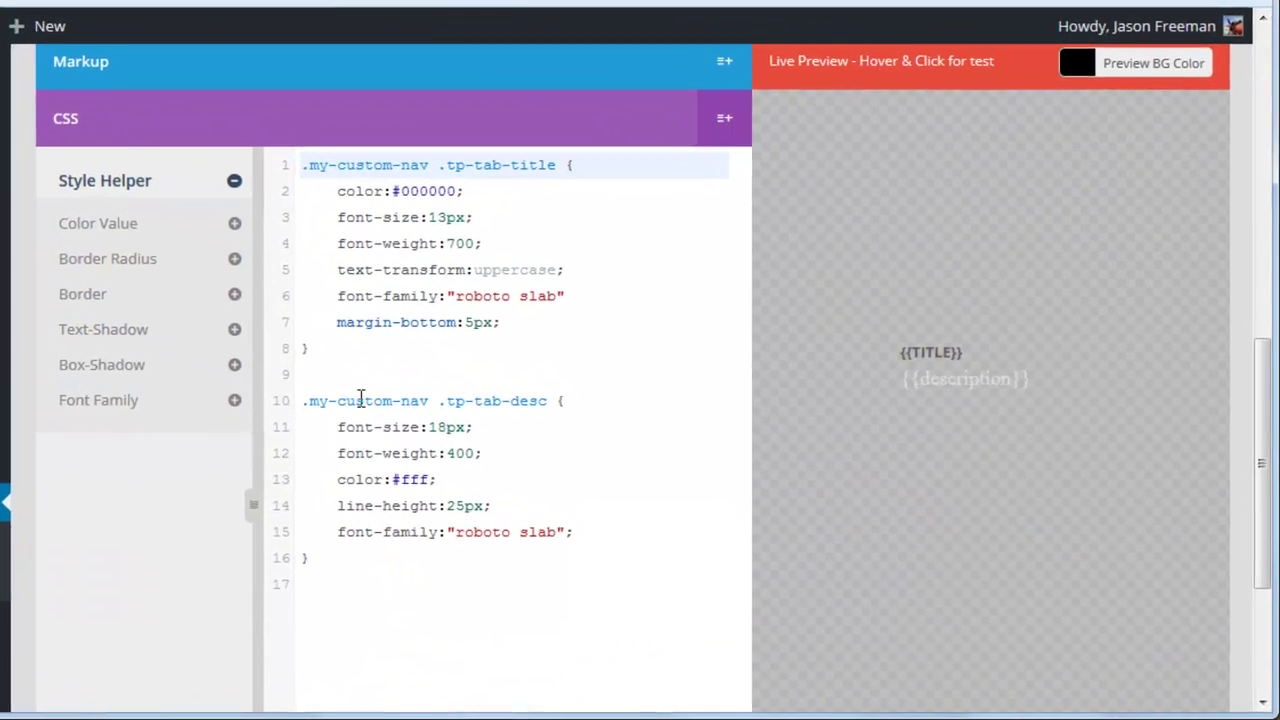
{"action": "double_click", "coordinate": [429, 397]}
{"action": "left_click", "coordinate": [540, 396]}
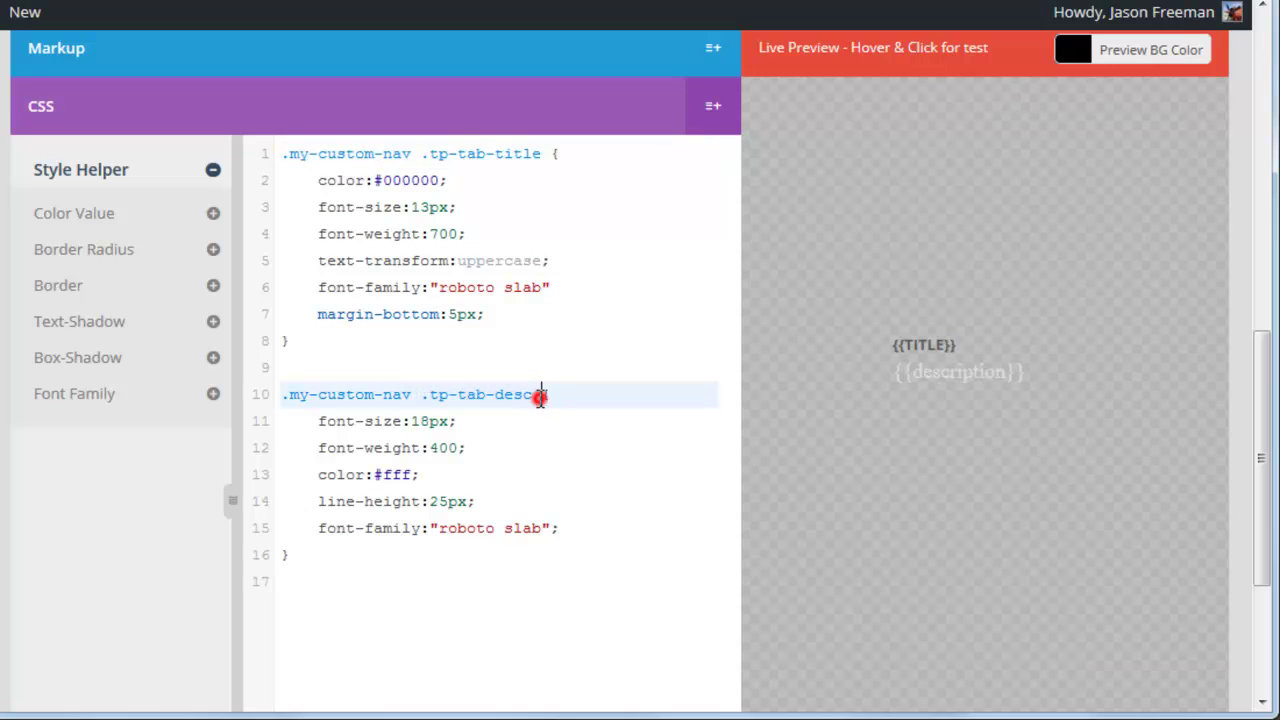
{"action": "scroll", "coordinate": [453, 482], "scroll_direction": "up", "scroll_amount": 2}
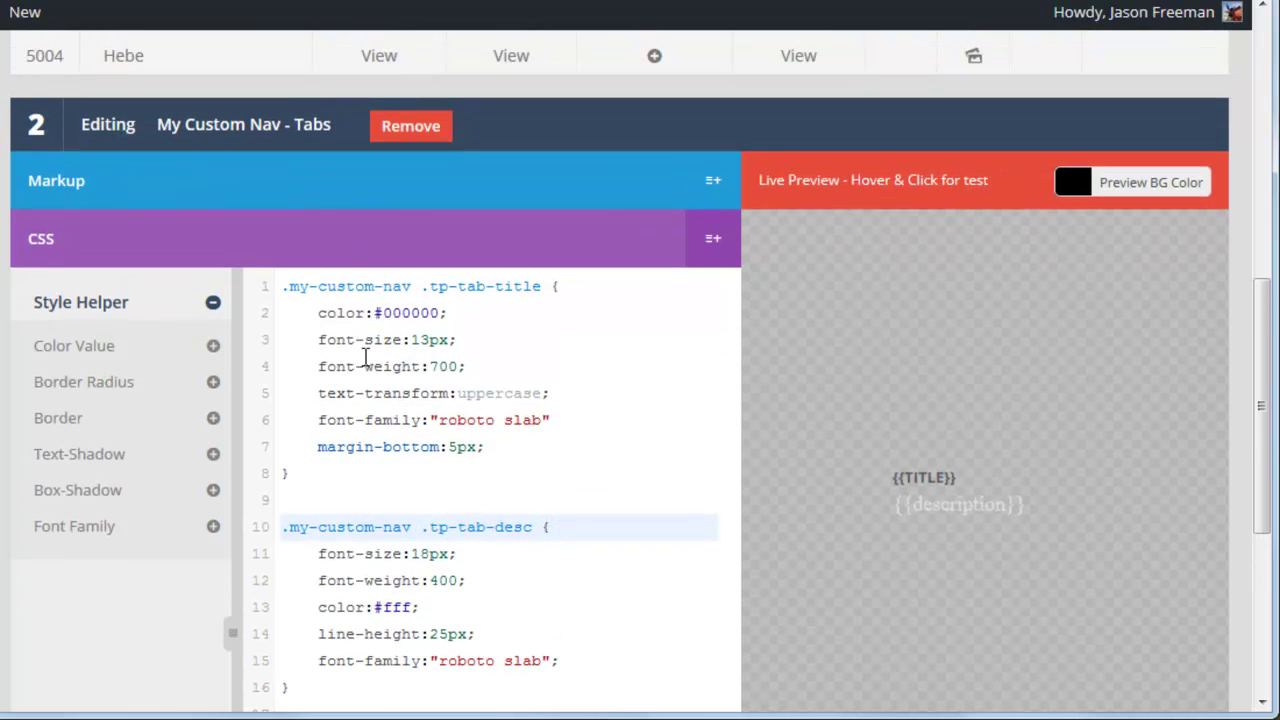
{"action": "left_click", "coordinate": [391, 182]}
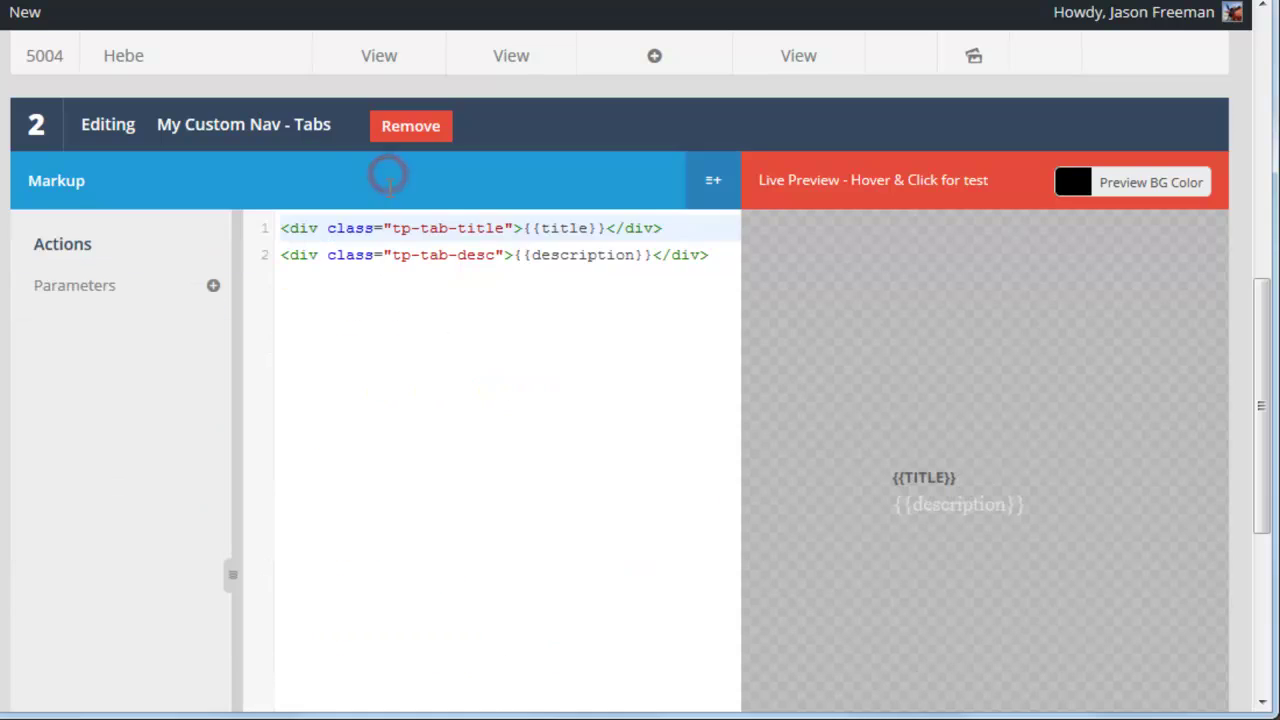
{"action": "left_click_drag", "start_coordinate": [392, 255], "coordinate": [658, 255]}
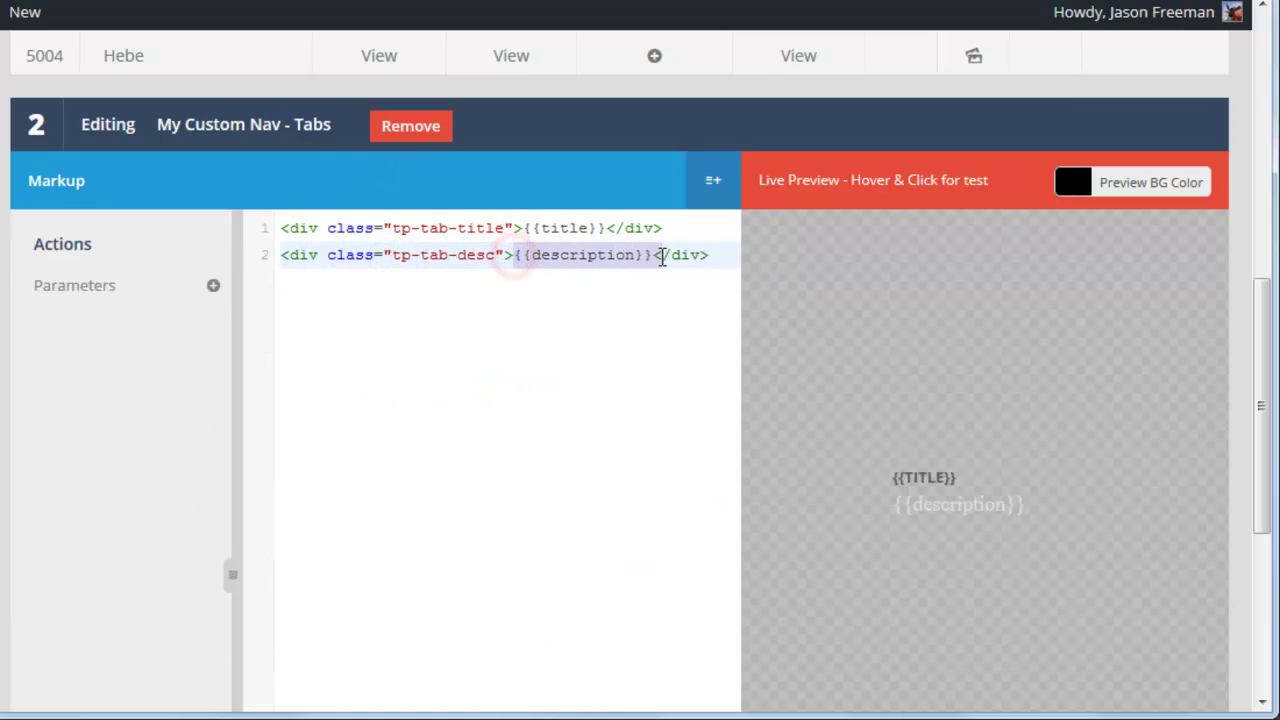
{"action": "left_click", "coordinate": [655, 255]}
In the CSS of the My Custom Nav tabs, set the .tp-tab-desc color to #444444
{"action": "scroll", "coordinate": [440, 483], "scroll_direction": "down", "scroll_amount": 4}
{"action": "left_click", "coordinate": [423, 537]}
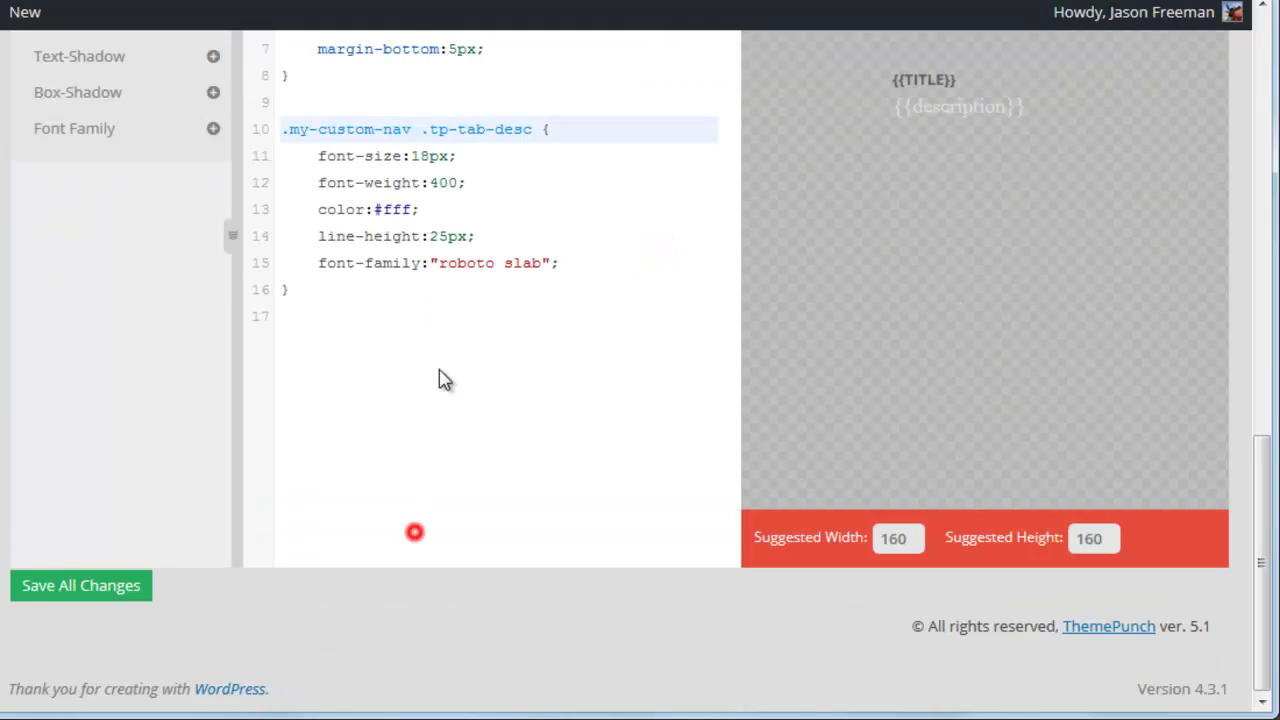
{"action": "scroll", "coordinate": [443, 380], "scroll_direction": "up", "scroll_amount": 3}
{"action": "left_click", "coordinate": [410, 478]}
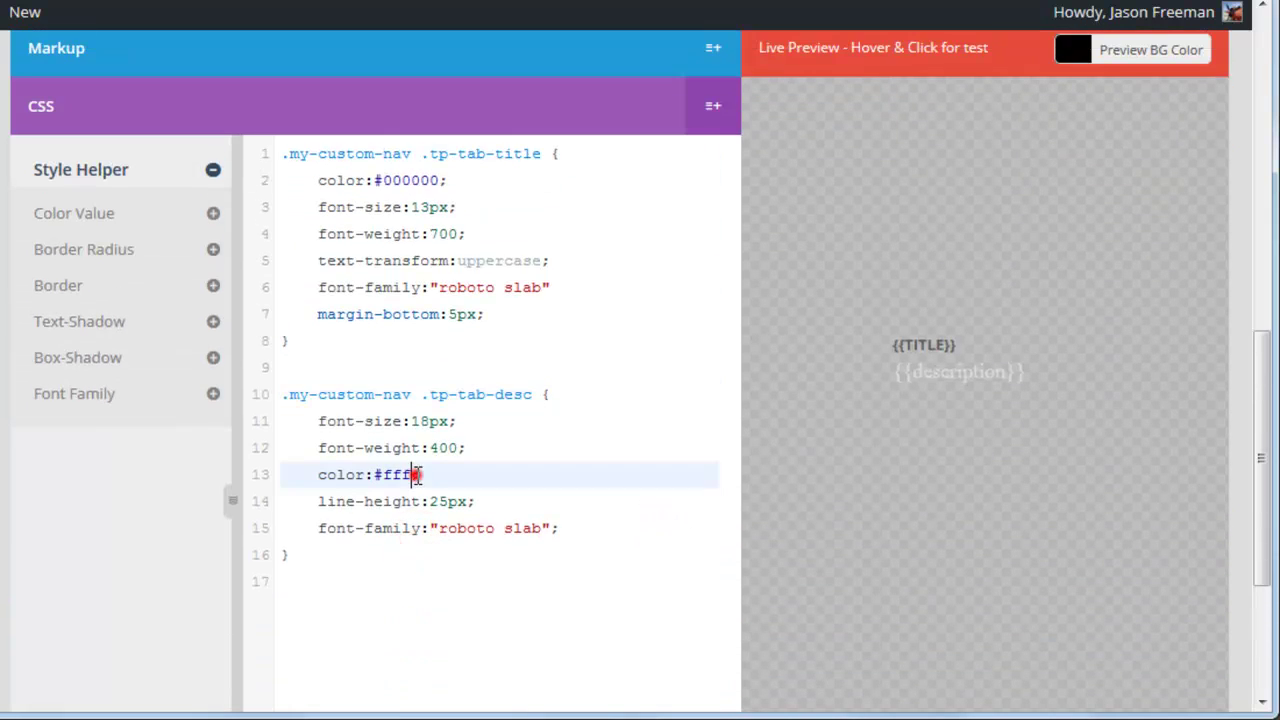
{"action": "key", "text": "BackSpace"}
{"action": "key", "text": "BackSpace"}
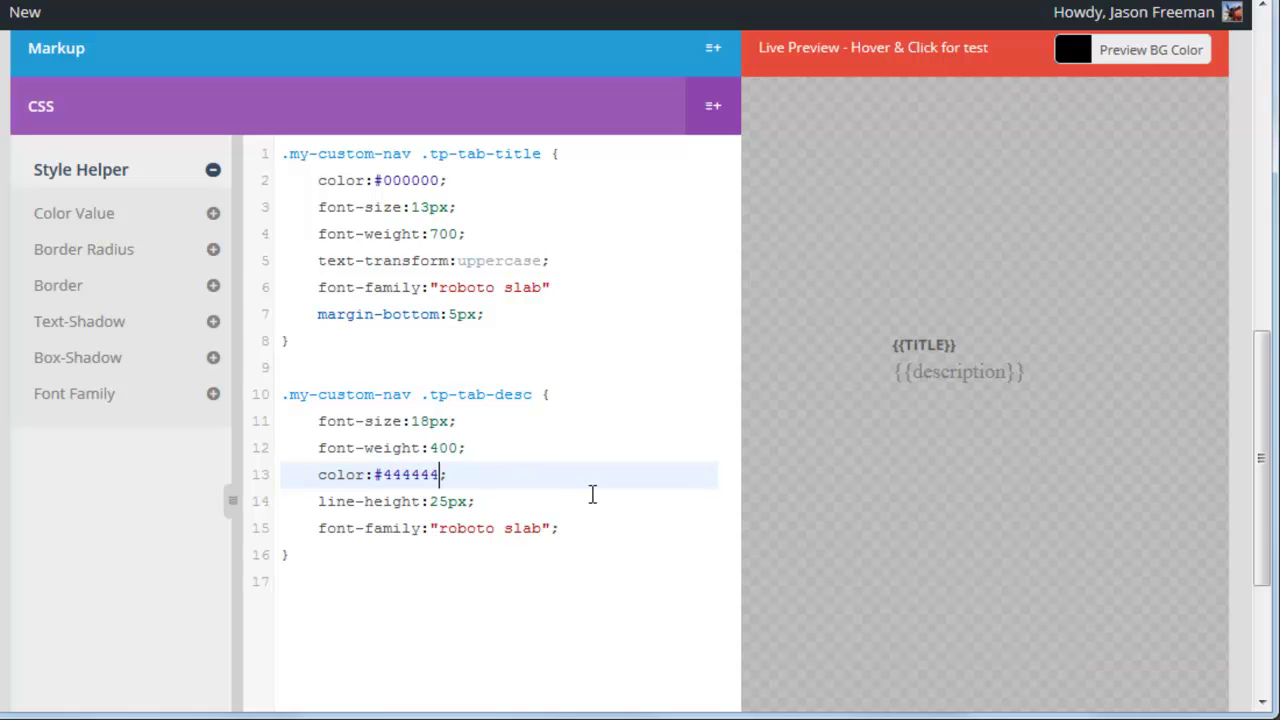
Save all navigation changes, then reload the Home Page and review the slider with its recolored tab descriptions
{"action": "scroll", "coordinate": [600, 450], "scroll_direction": "down", "scroll_amount": 3}
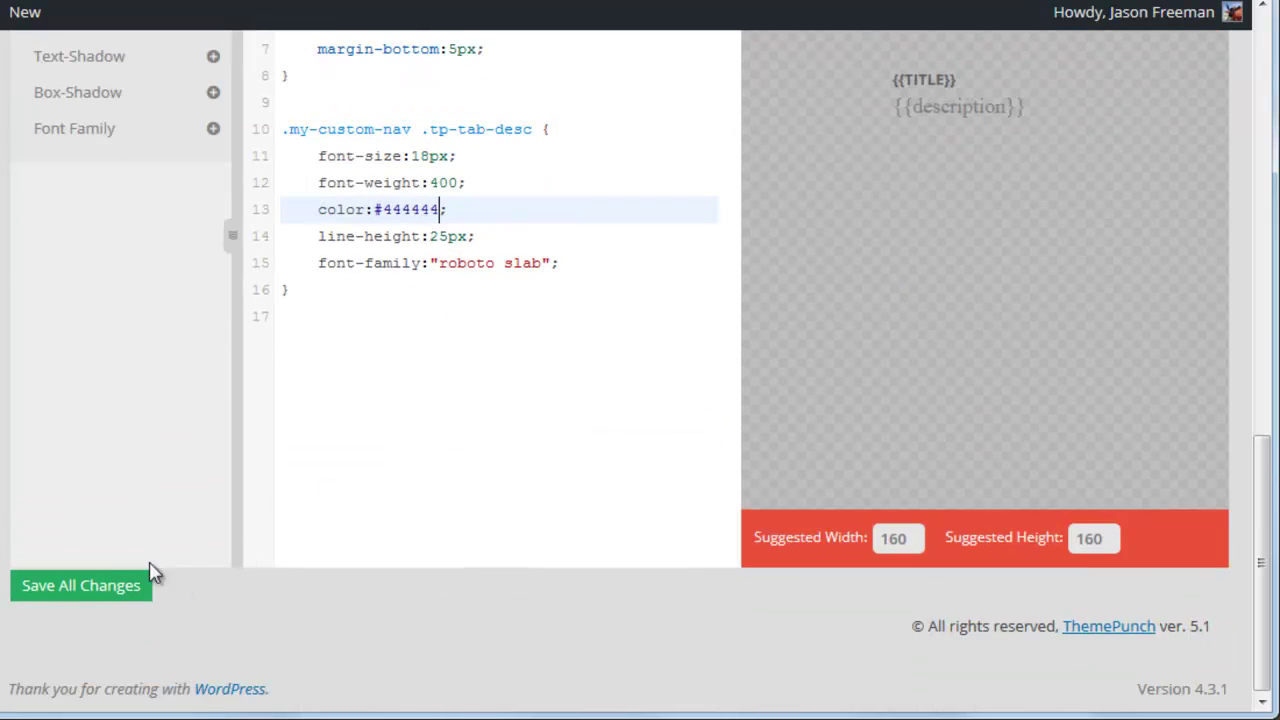
{"action": "left_click", "coordinate": [82, 586]}
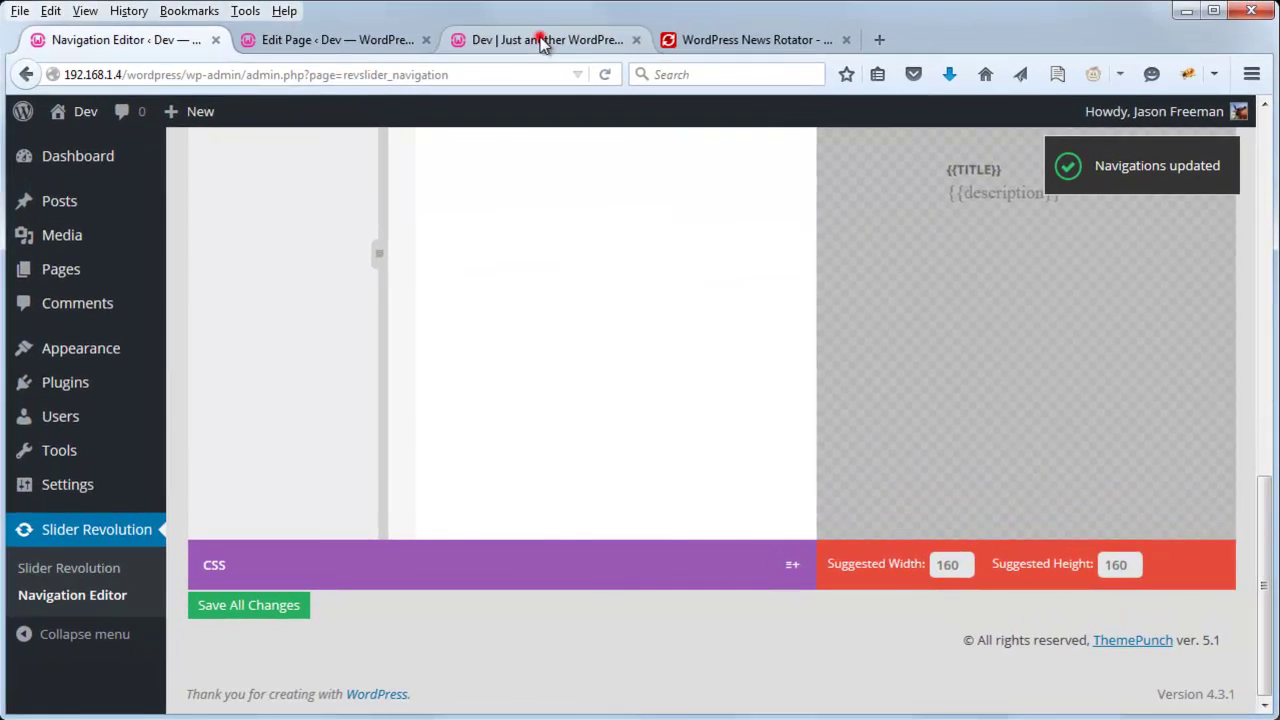
{"action": "left_click", "coordinate": [543, 37]}
{"action": "left_click", "coordinate": [606, 79]}
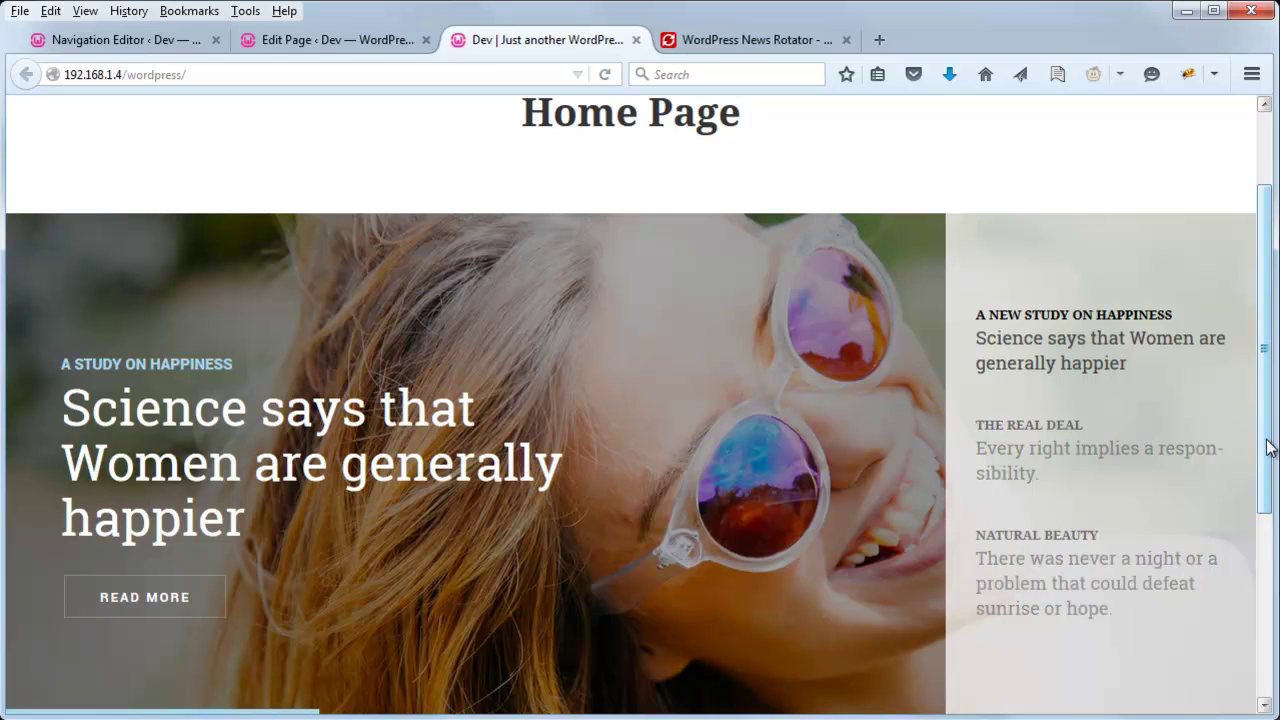
{"action": "mouse_move", "coordinate": [1264, 443]}
{"action": "left_mouse_down"}
{"action": "mouse_move", "coordinate": [1251, 571]}
{"action": "mouse_move", "coordinate": [1262, 423]}
{"action": "left_mouse_up"}
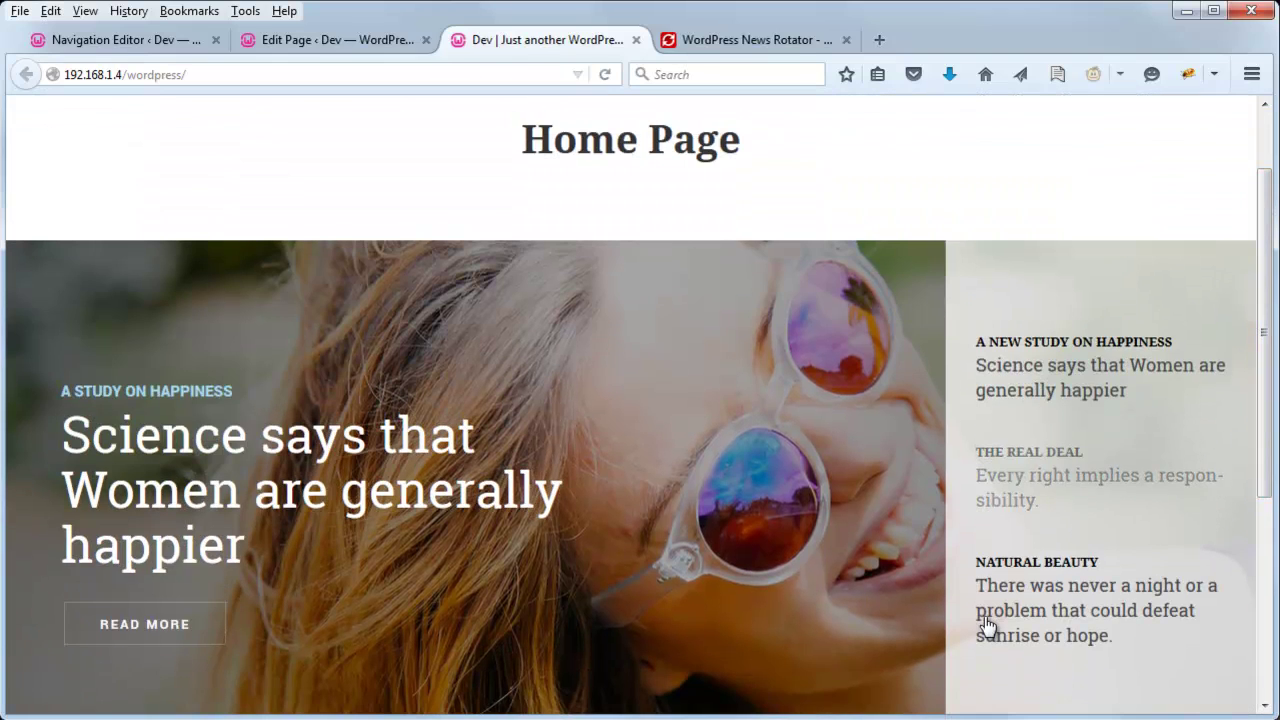
{"action": "scroll", "coordinate": [773, 535], "scroll_direction": "down", "scroll_amount": 3}
{"action": "scroll", "coordinate": [776, 535], "scroll_direction": "up", "scroll_amount": 4}
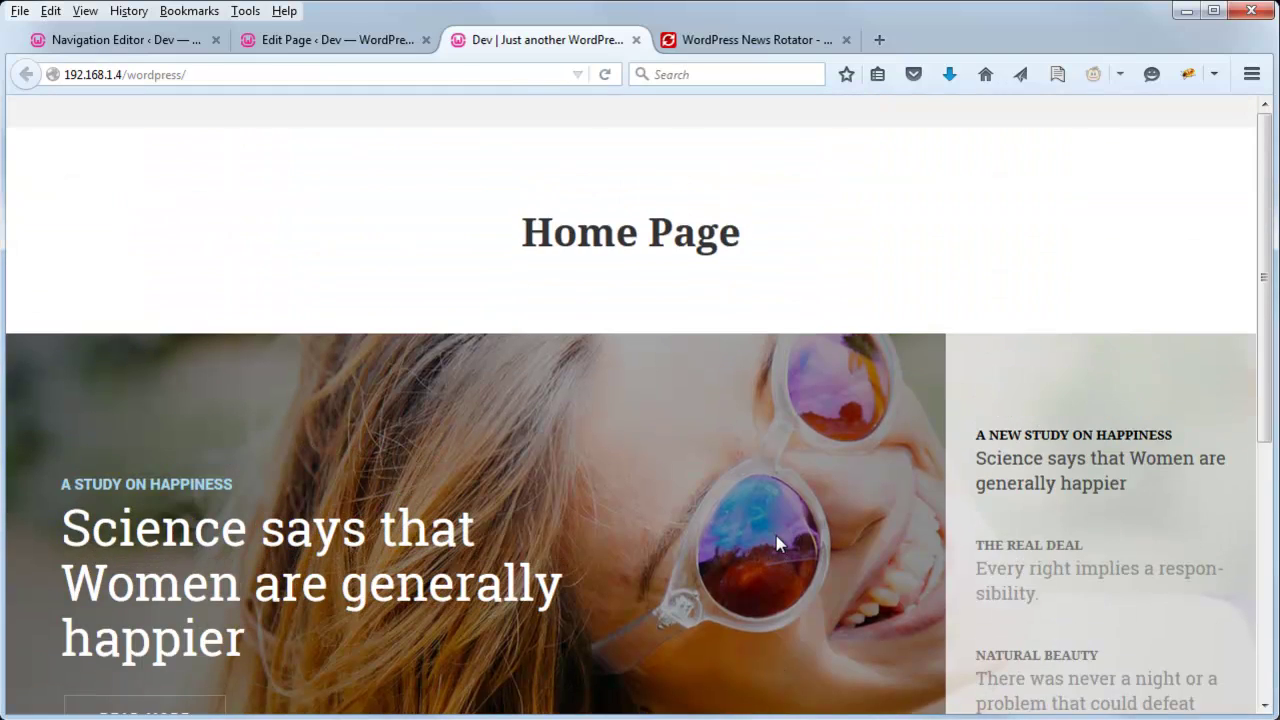
{"action": "scroll", "coordinate": [770, 515], "scroll_direction": "down", "scroll_amount": 2}
{"action": "scroll", "coordinate": [790, 522], "scroll_direction": "up", "scroll_amount": 4}
{"action": "scroll", "coordinate": [760, 505], "scroll_direction": "down", "scroll_amount": 2}
Return to the Navigation Editor and examine the parameters available for the tabs' markup, such as Slide Title and Parameter 1 to 10
{"action": "key", "text": "ctrl+1"}
{"action": "scroll", "coordinate": [657, 557], "scroll_direction": "down", "scroll_amount": 5}
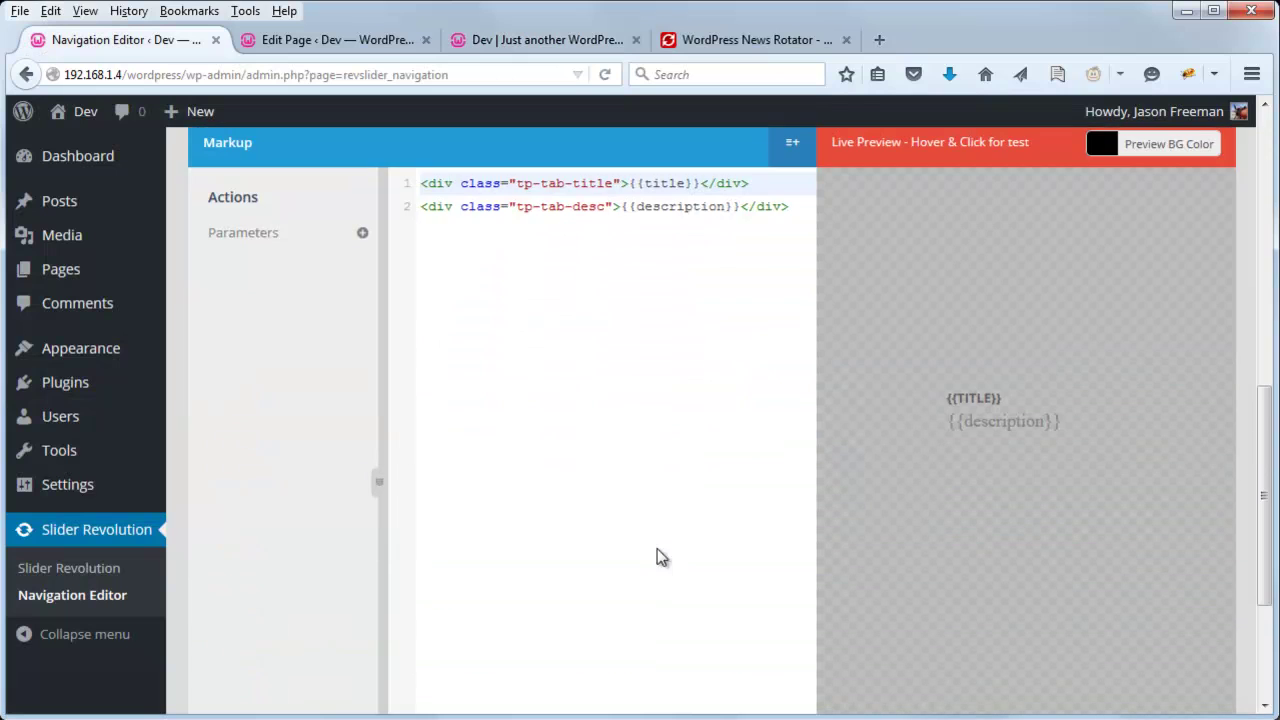
{"action": "scroll", "coordinate": [656, 498], "scroll_direction": "up", "scroll_amount": 1}
{"action": "scroll", "coordinate": [655, 510], "scroll_direction": "up", "scroll_amount": 4}
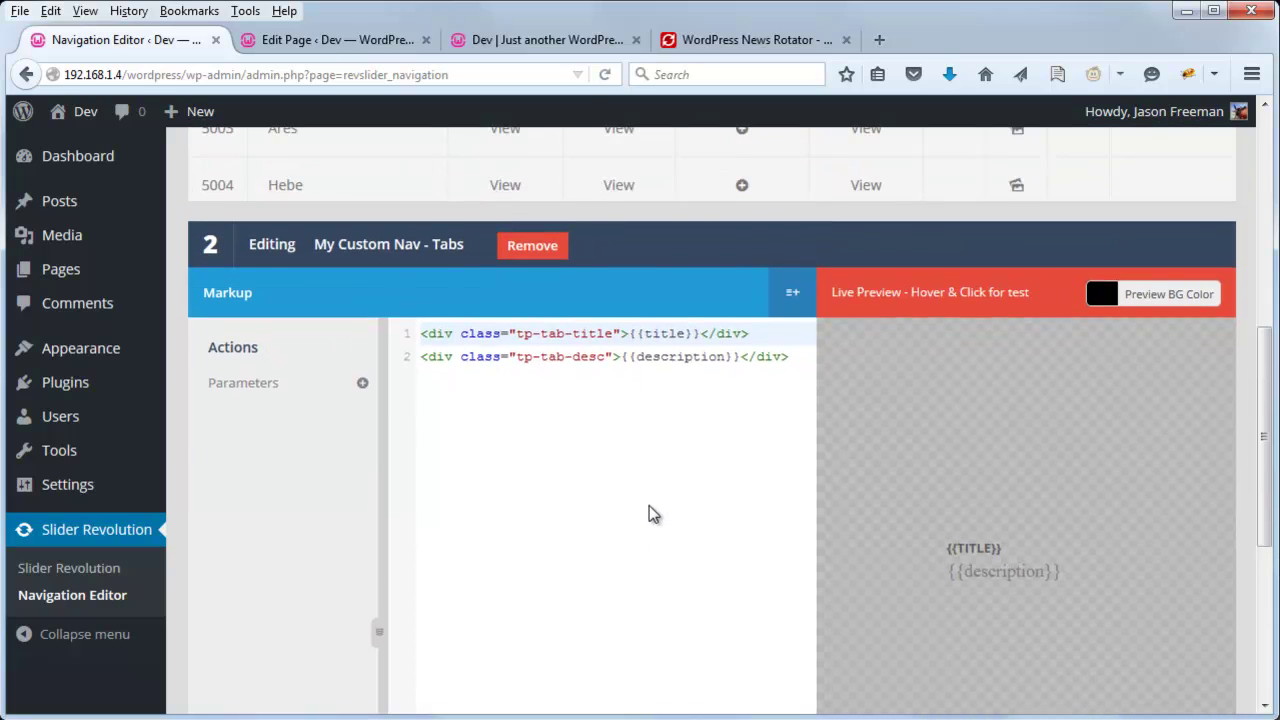
{"action": "left_click", "coordinate": [251, 463]}
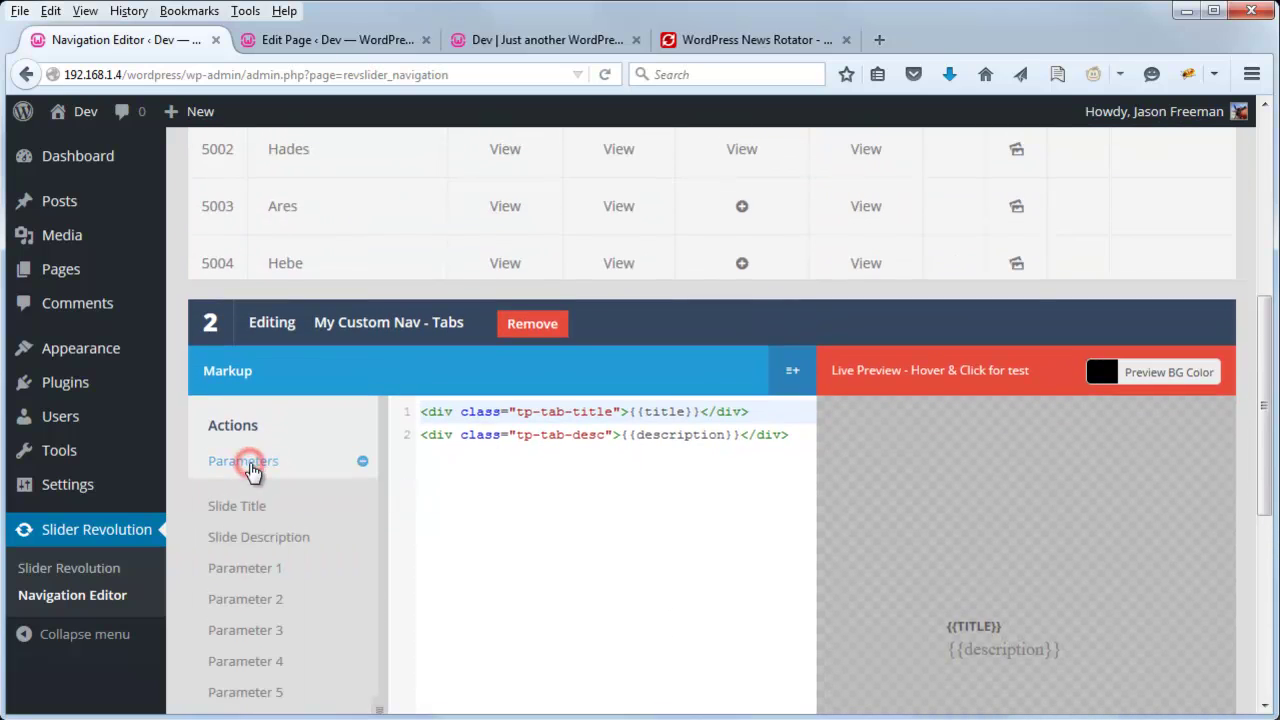
{"action": "scroll", "coordinate": [445, 539], "scroll_direction": "down", "scroll_amount": 4}
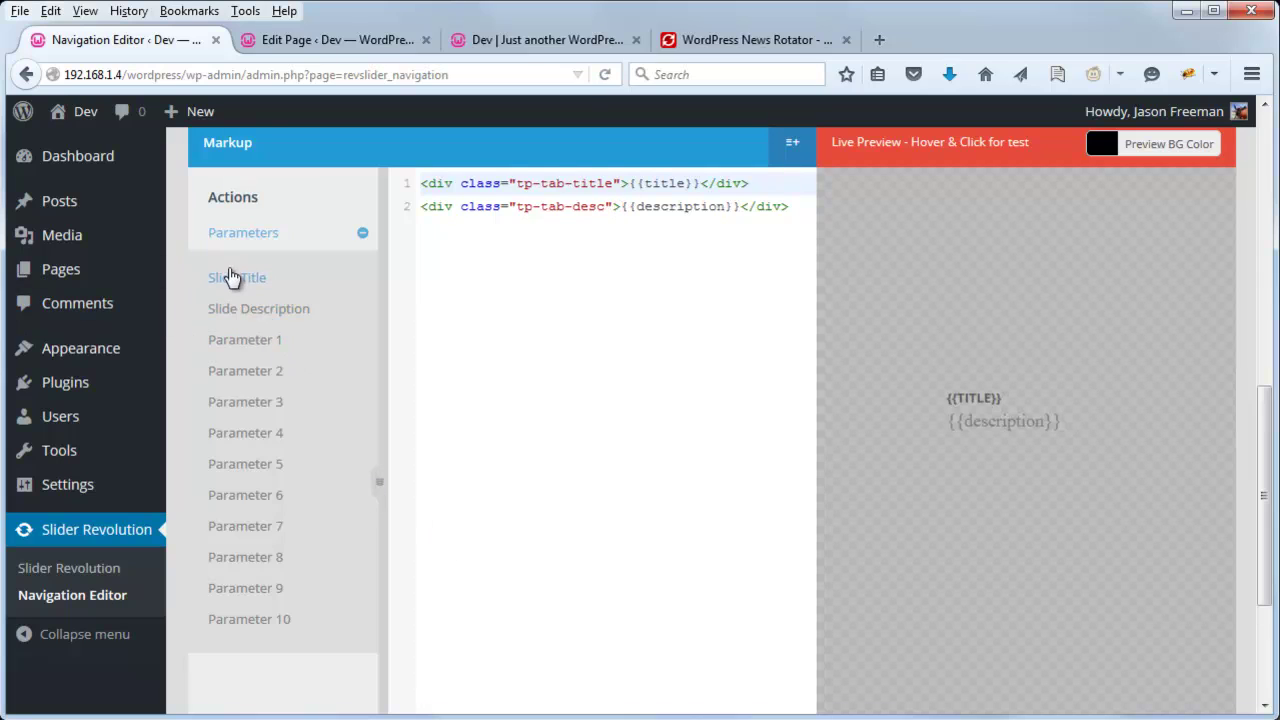
{"action": "scroll", "coordinate": [602, 400], "scroll_direction": "up", "scroll_amount": 2}
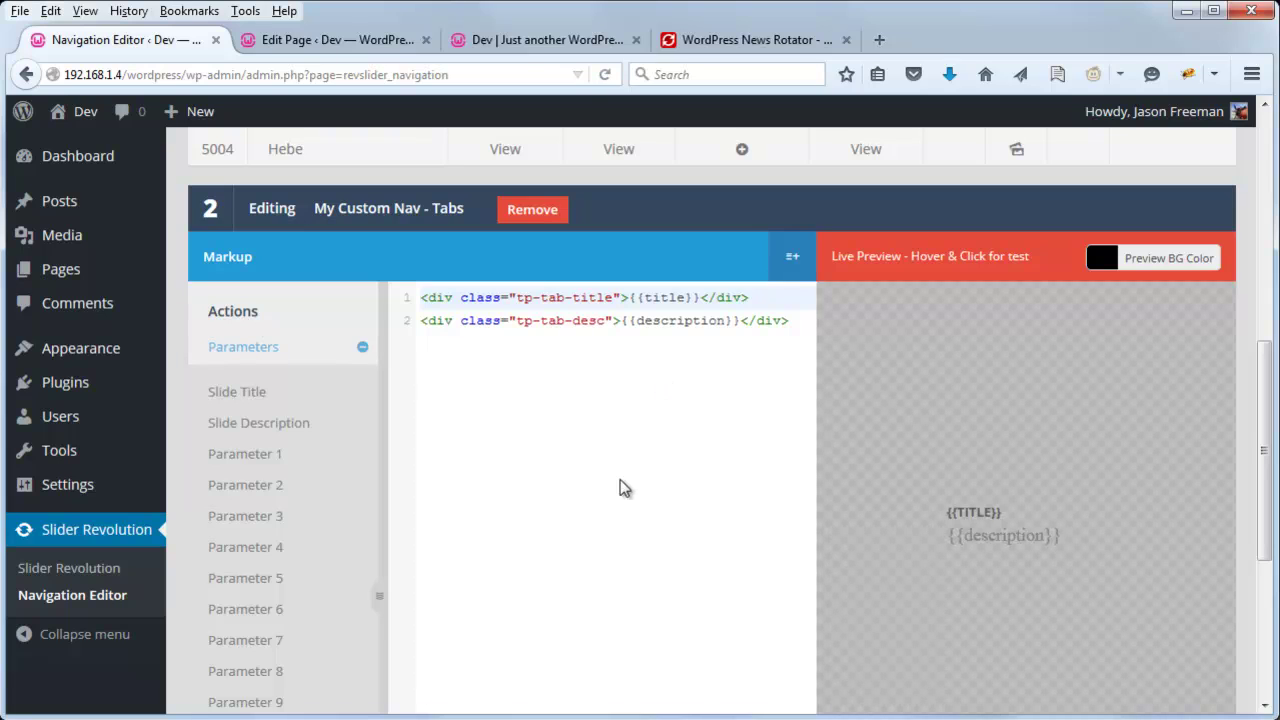
{"action": "scroll", "coordinate": [587, 484], "scroll_direction": "up", "scroll_amount": 2}
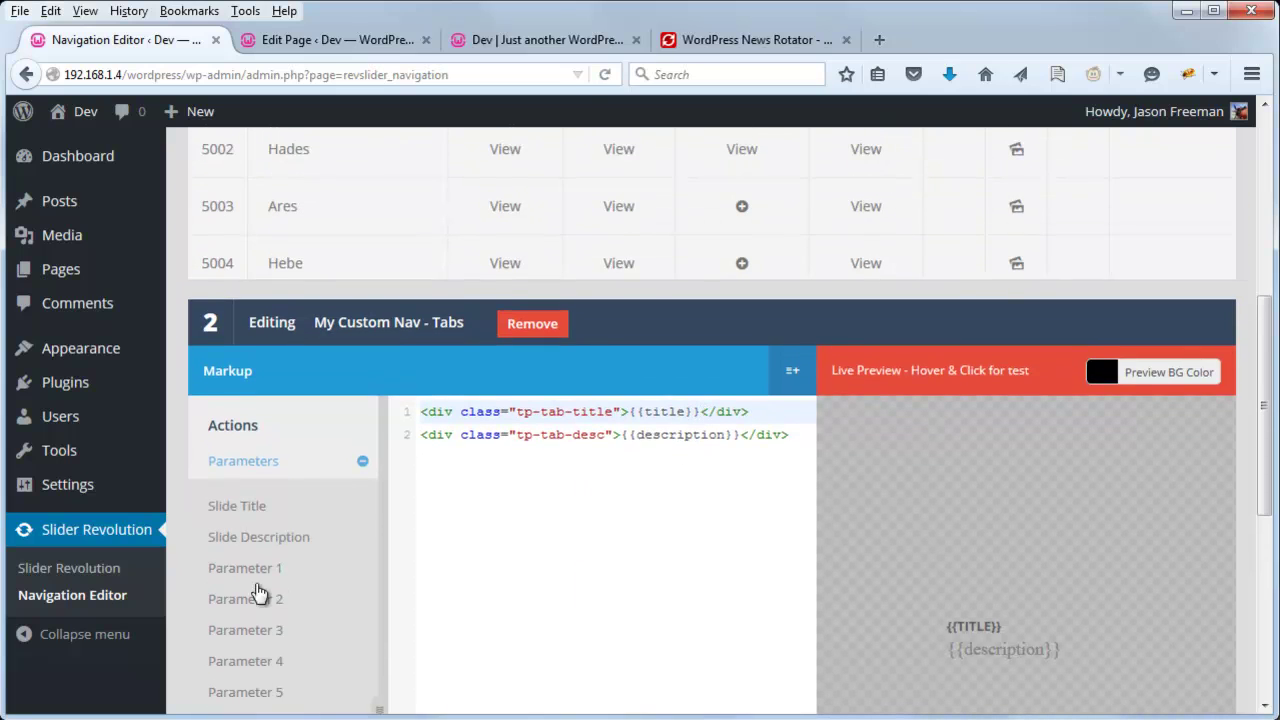
In the My Custom Nav tabs' markup, replace the {{title}} placeholder in the tp-tab-title div with Parameter 1
{"action": "left_click_drag", "start_coordinate": [703, 412], "coordinate": [631, 412]}
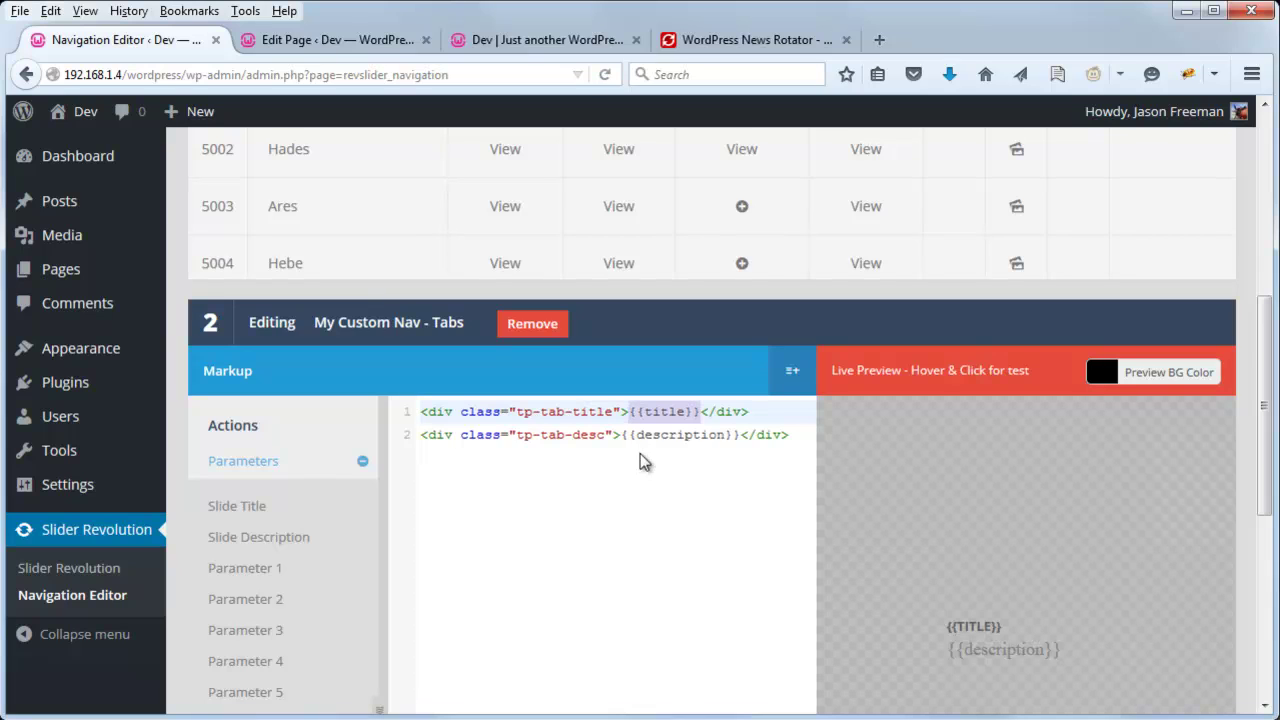
{"action": "key", "text": "BackSpace"}
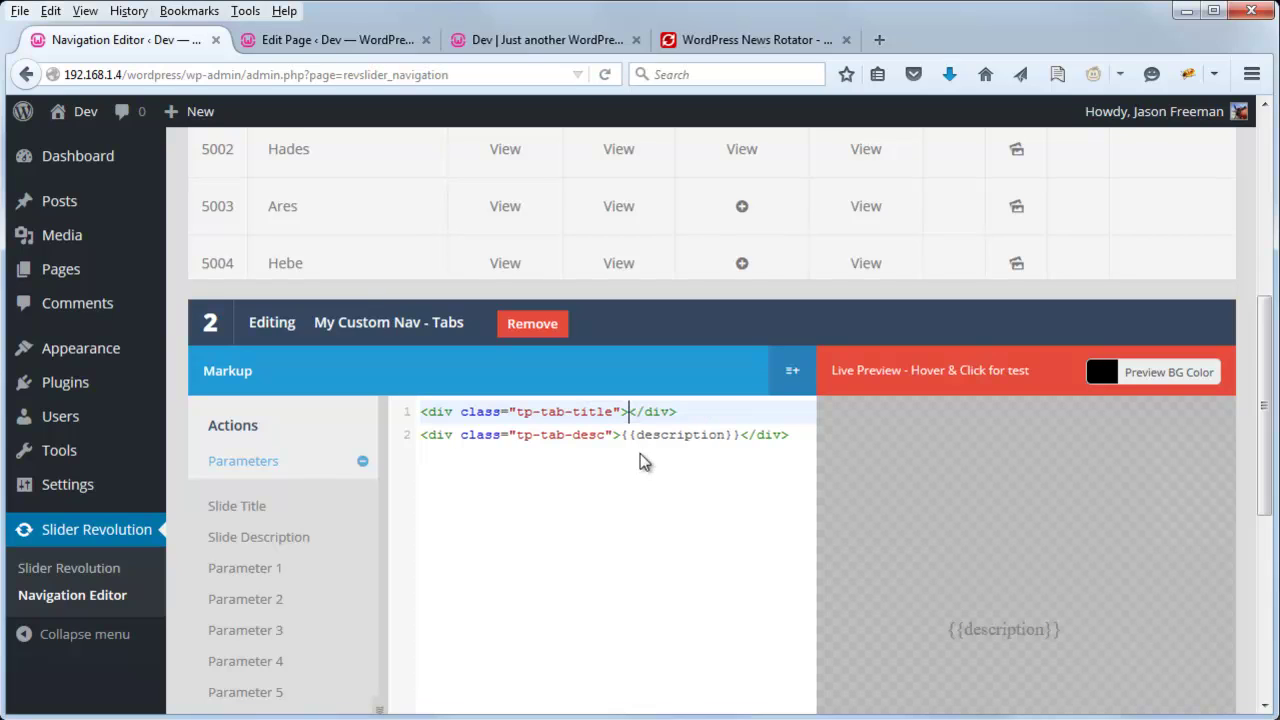
{"action": "left_click", "coordinate": [248, 570]}
Save all navigation changes, then reload the Home Page to check the slider's tab titles
{"action": "scroll", "coordinate": [697, 507], "scroll_direction": "down", "scroll_amount": 5}
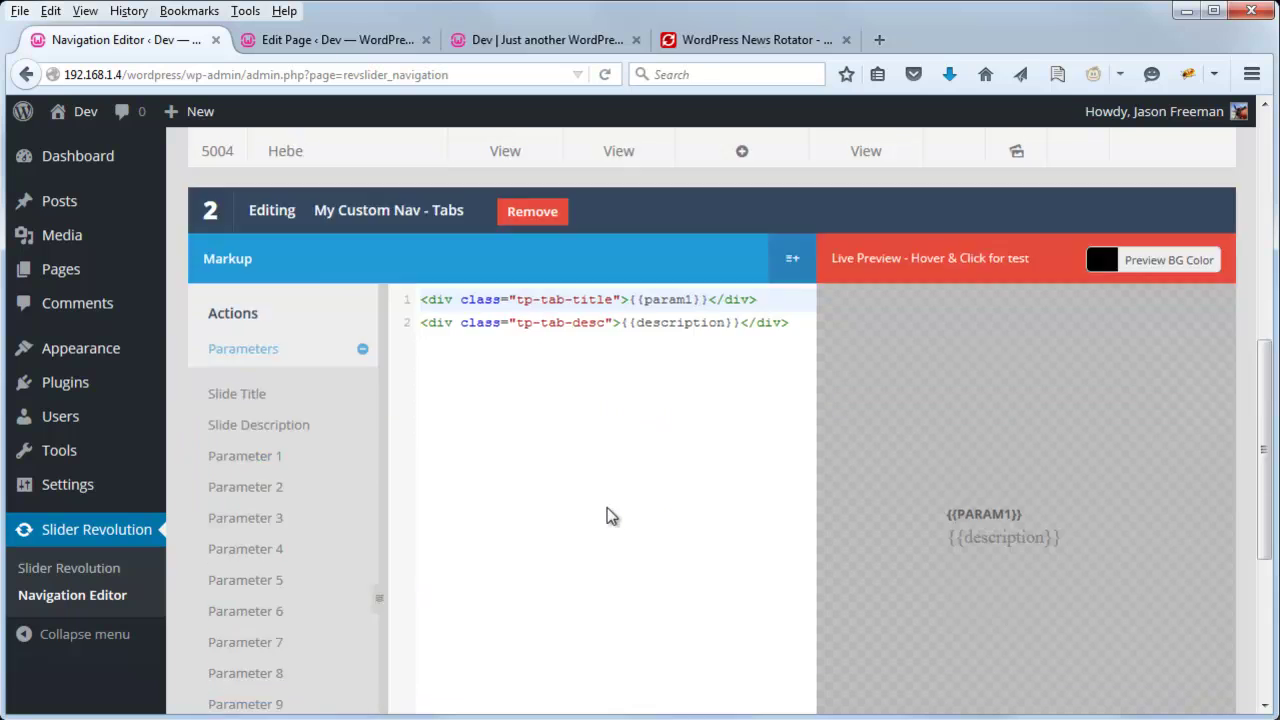
{"action": "left_click", "coordinate": [266, 608]}
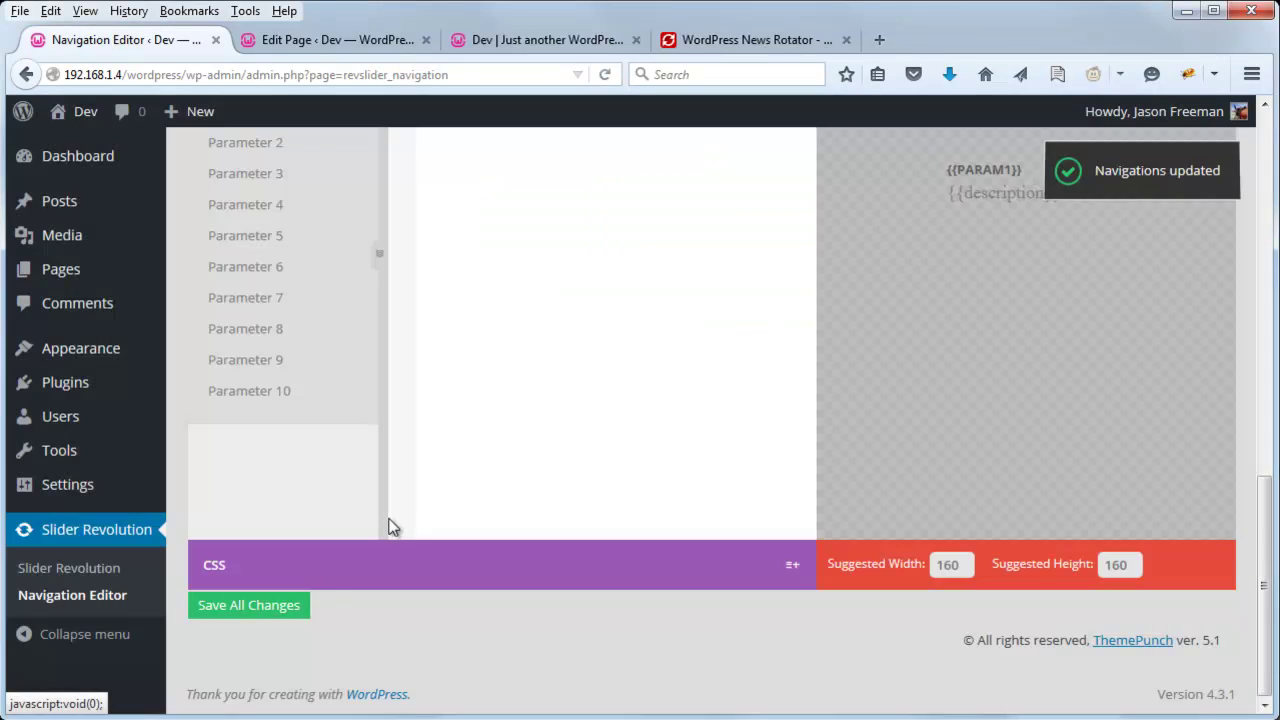
{"action": "scroll", "coordinate": [450, 474], "scroll_direction": "up", "scroll_amount": 3}
{"action": "scroll", "coordinate": [466, 420], "scroll_direction": "up", "scroll_amount": 4}
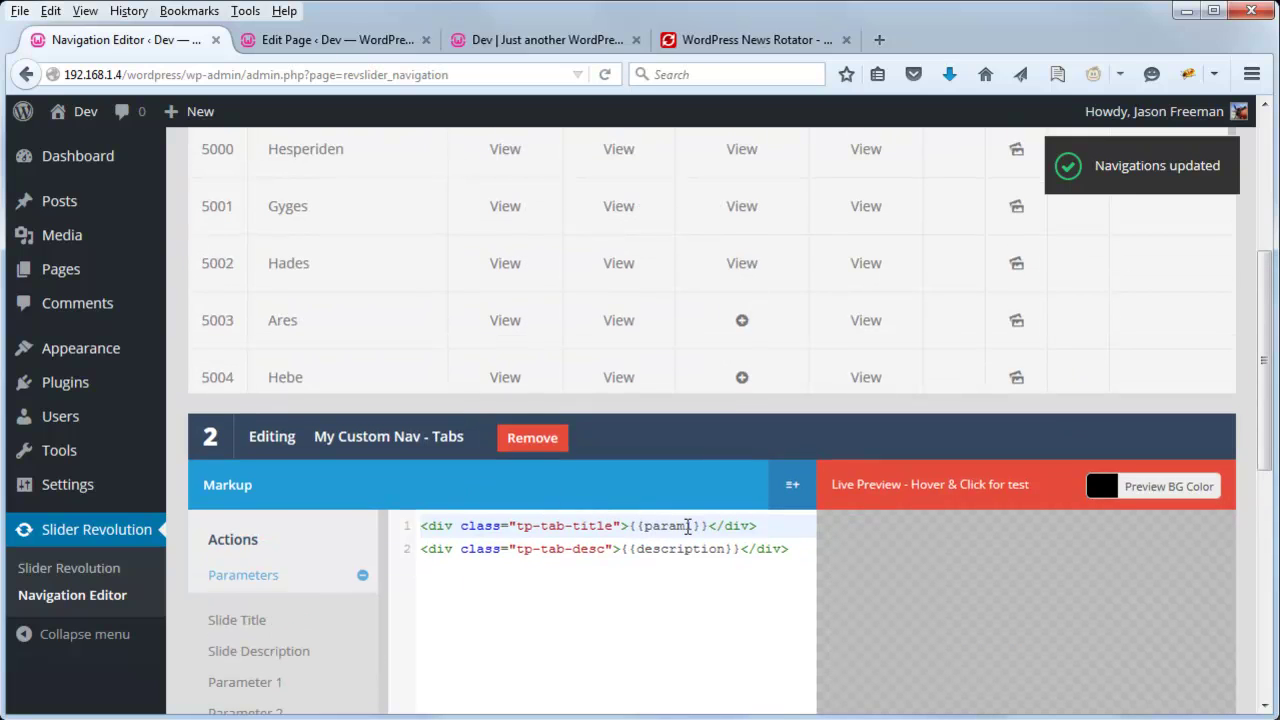
{"action": "left_click", "coordinate": [545, 40]}
{"action": "left_click", "coordinate": [608, 74]}
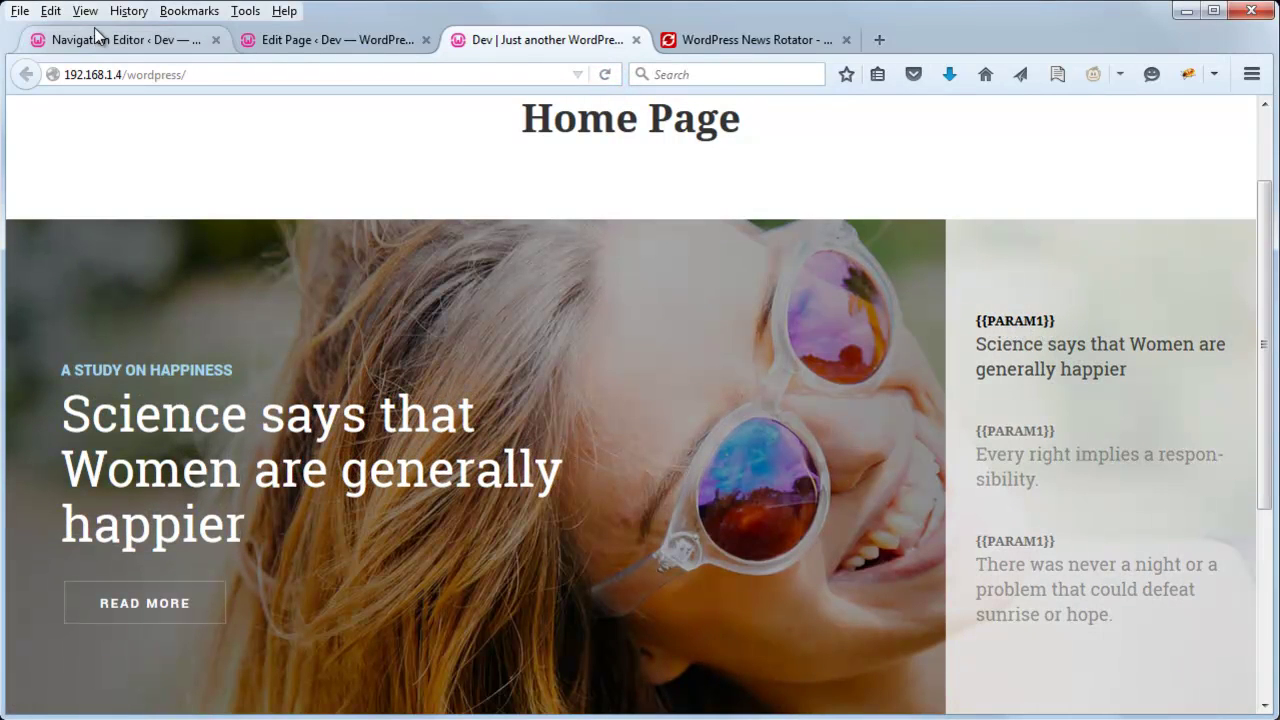
Return to the Slider Revolution overview, open News Gallery2 in the slide editor and show the first slide's Slide Info parameters
{"action": "left_click", "coordinate": [98, 37]}
{"action": "left_click", "coordinate": [32, 568]}
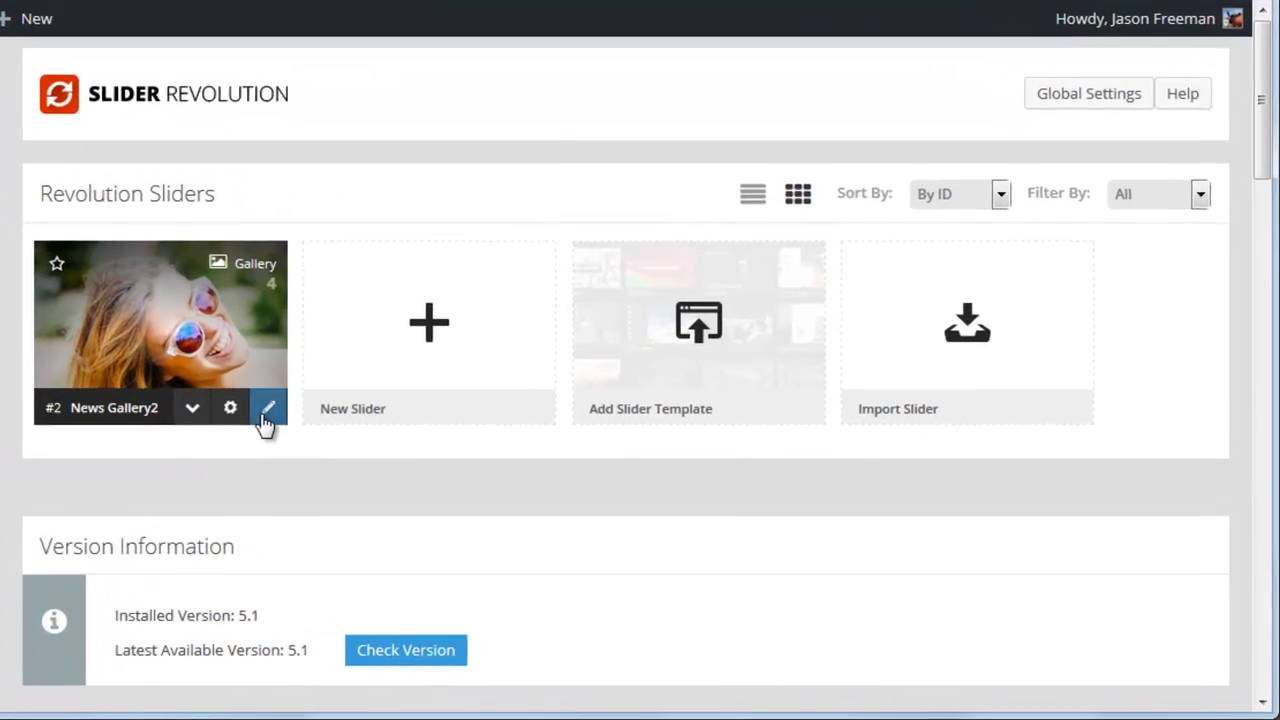
{"action": "left_click", "coordinate": [398, 447]}
{"action": "left_click_drag", "start_coordinate": [1262, 86], "coordinate": [1091, 225]}
{"action": "left_click", "coordinate": [957, 254]}
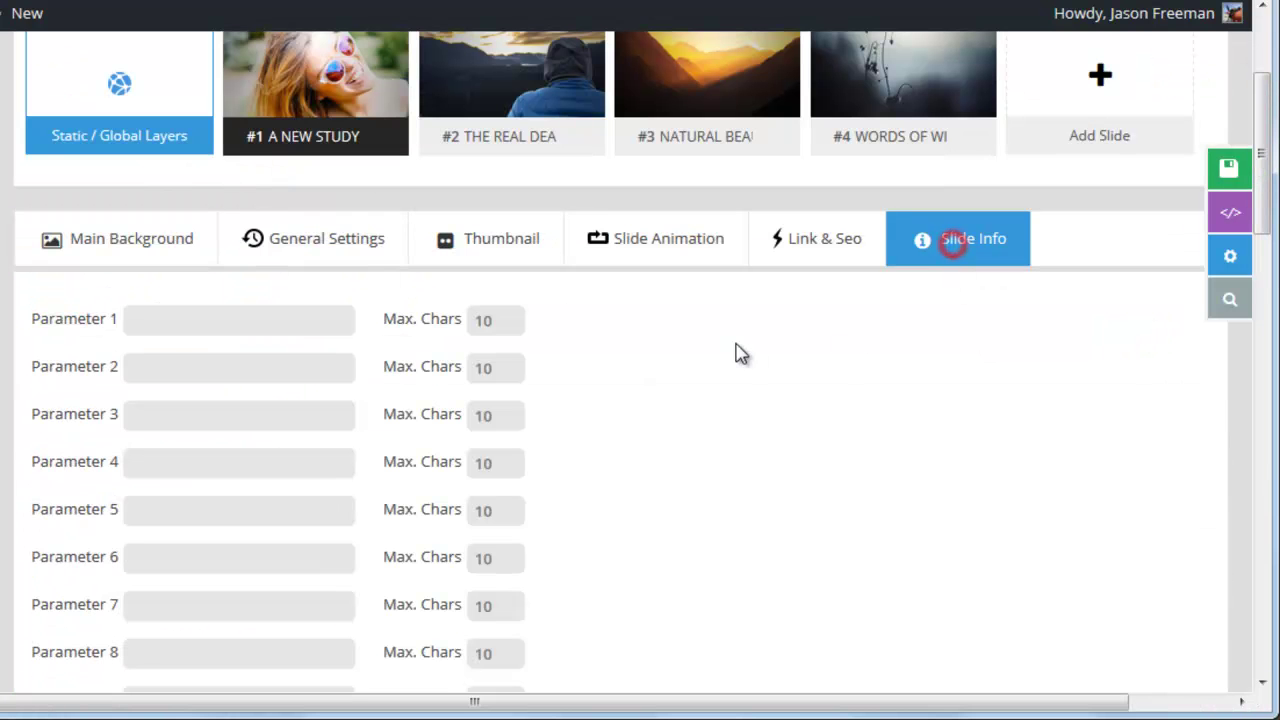
Set the first slide's Parameter 1 to "My Slide Title" with a maximum of 20 characters
{"action": "left_click", "coordinate": [181, 319]}
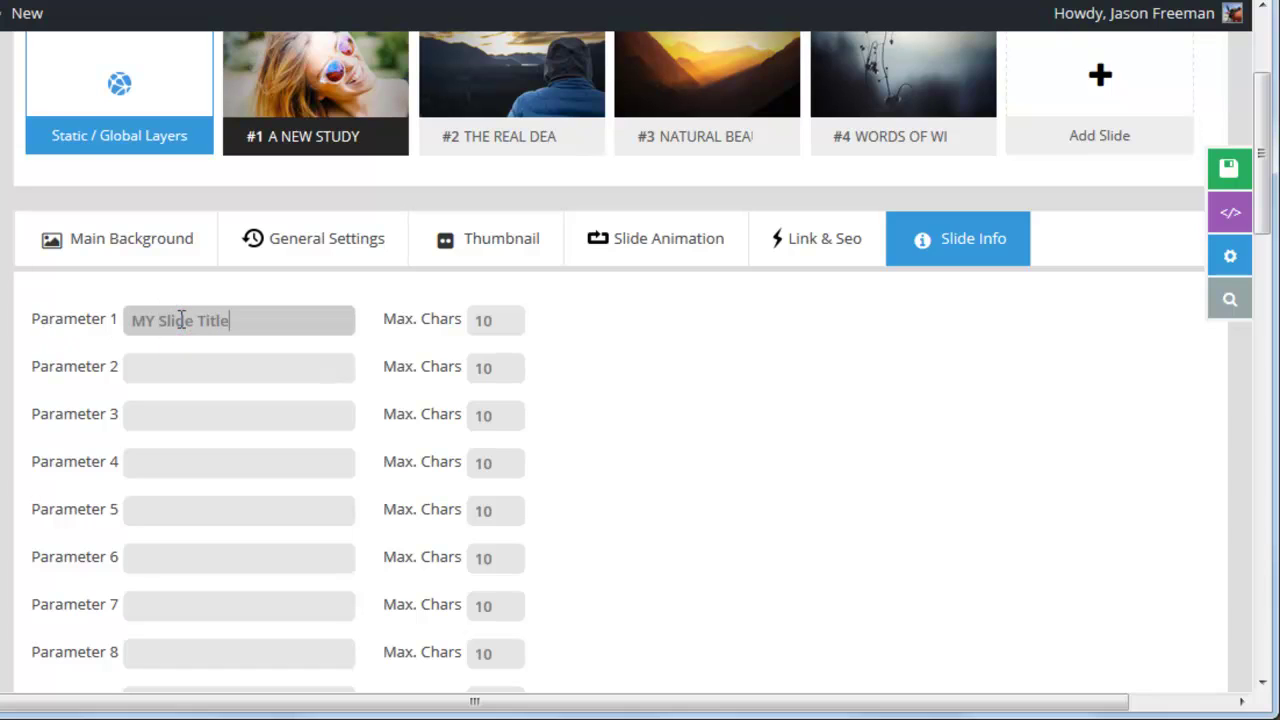
{"action": "left_click", "coordinate": [152, 318]}
{"action": "double_click", "coordinate": [509, 319]}
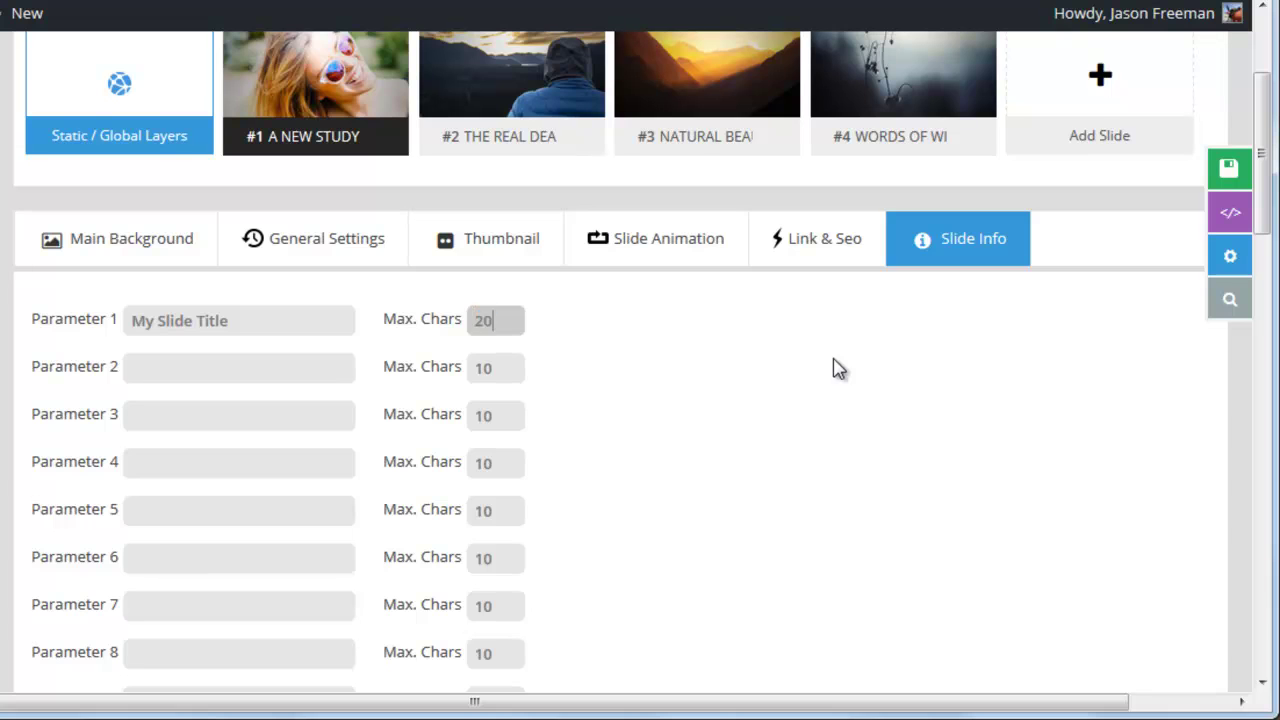
{"action": "type", "text": "20"}
Save the slide, then reload the Home Page to check the first tab's title in the slider
{"action": "left_click", "coordinate": [1230, 167]}
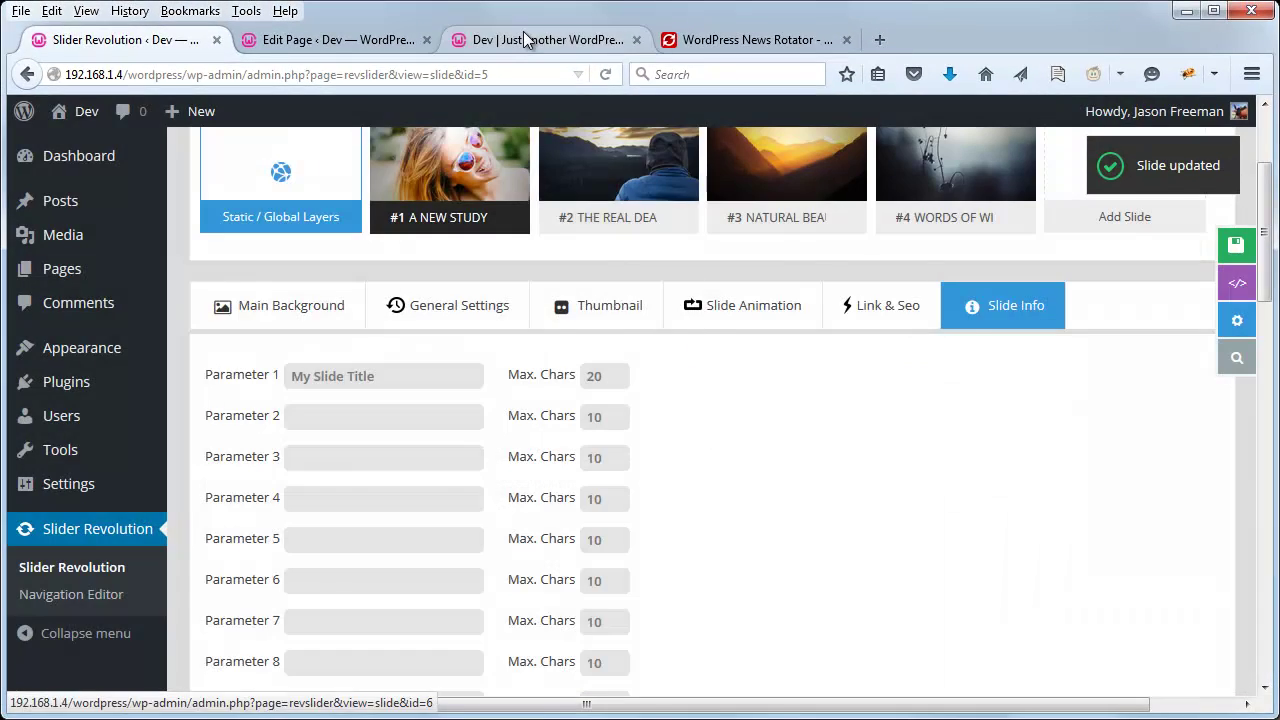
{"action": "left_click", "coordinate": [522, 35]}
{"action": "left_click", "coordinate": [601, 70]}
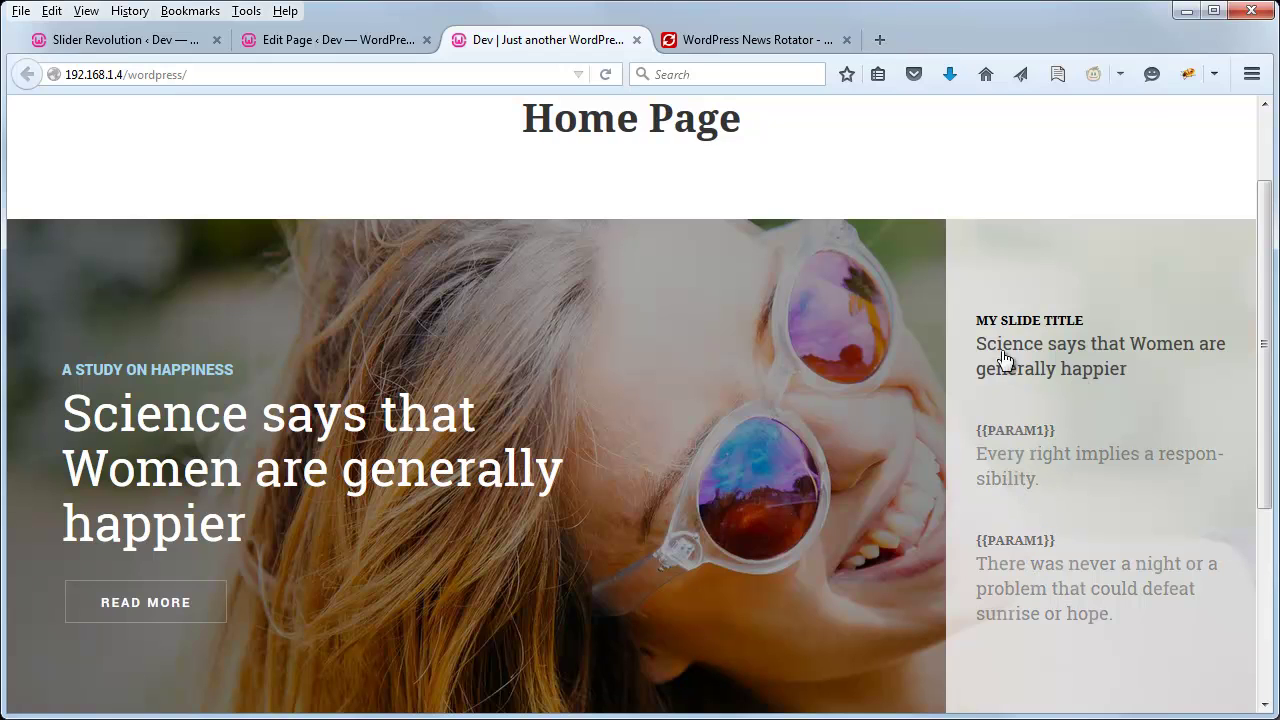
Return to the slide editor and examine the Parameter 1 to 10 fields in the slide's info
{"action": "left_click", "coordinate": [125, 38]}
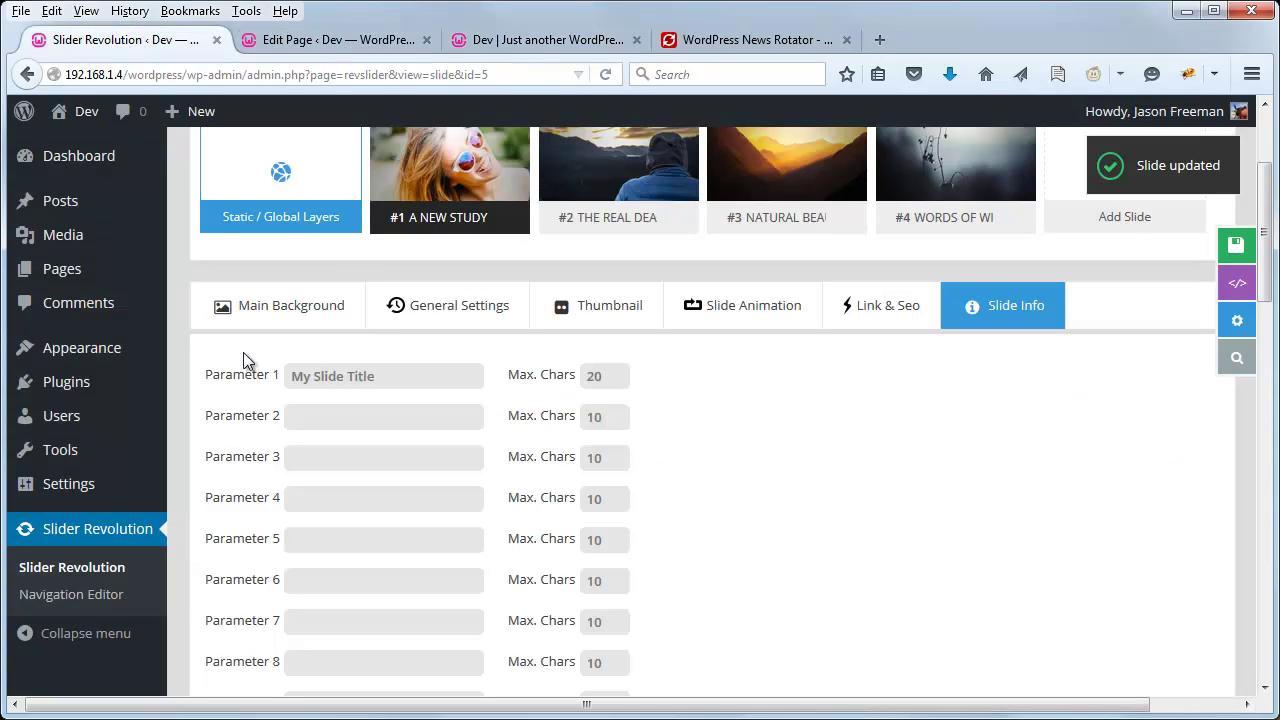
{"action": "scroll", "coordinate": [226, 390], "scroll_direction": "down", "scroll_amount": 2}
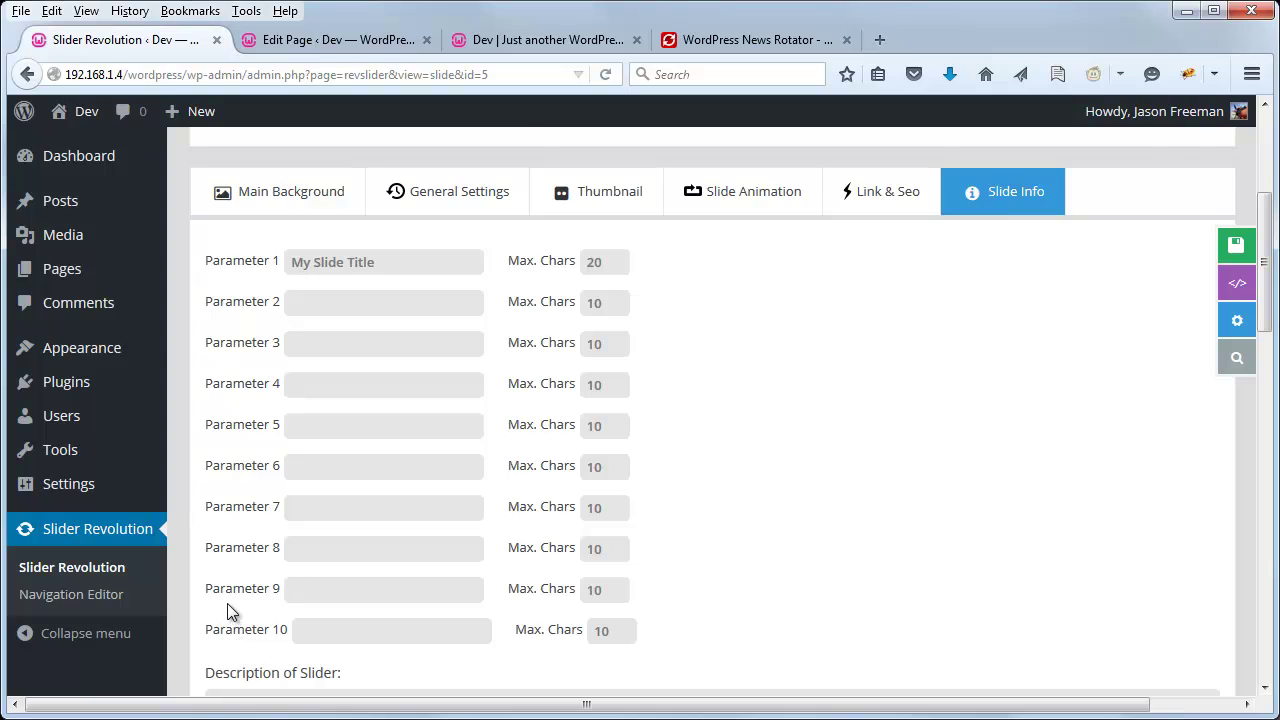
{"action": "scroll", "coordinate": [227, 605], "scroll_direction": "up", "scroll_amount": 2}
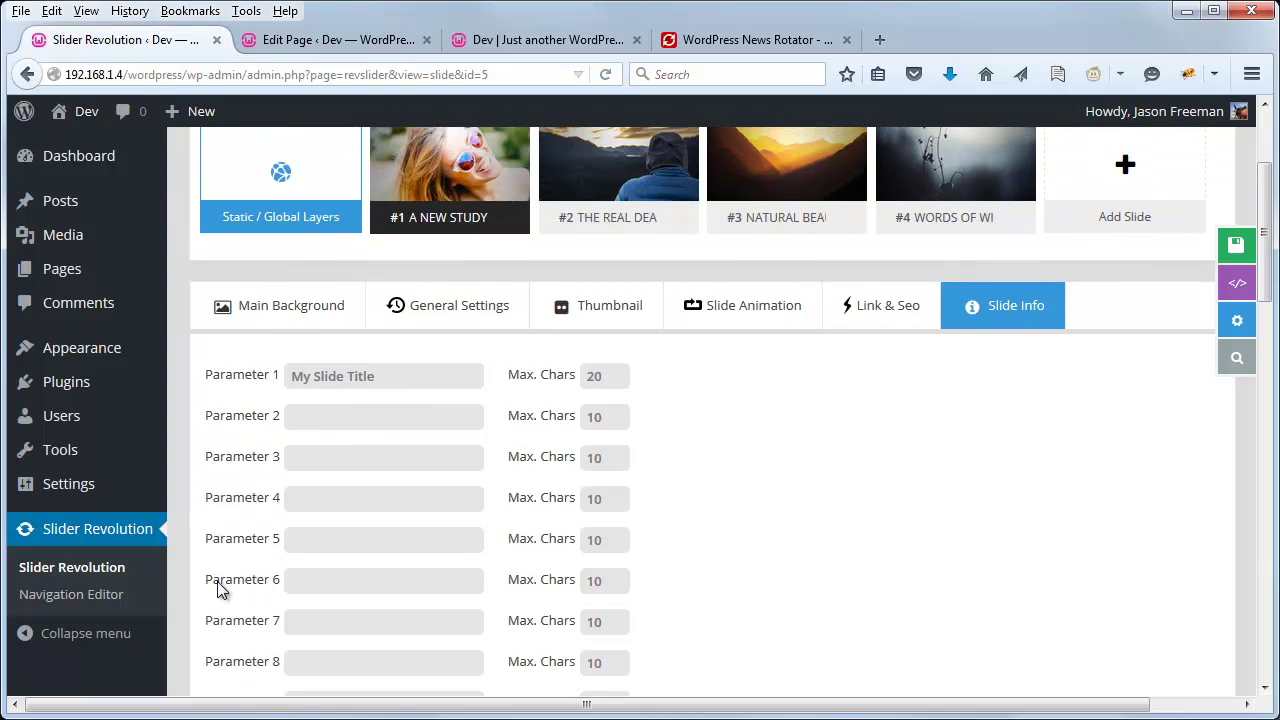
{"action": "scroll", "coordinate": [220, 590], "scroll_direction": "down", "scroll_amount": 2}
{"action": "scroll", "coordinate": [220, 590], "scroll_direction": "up", "scroll_amount": 4}
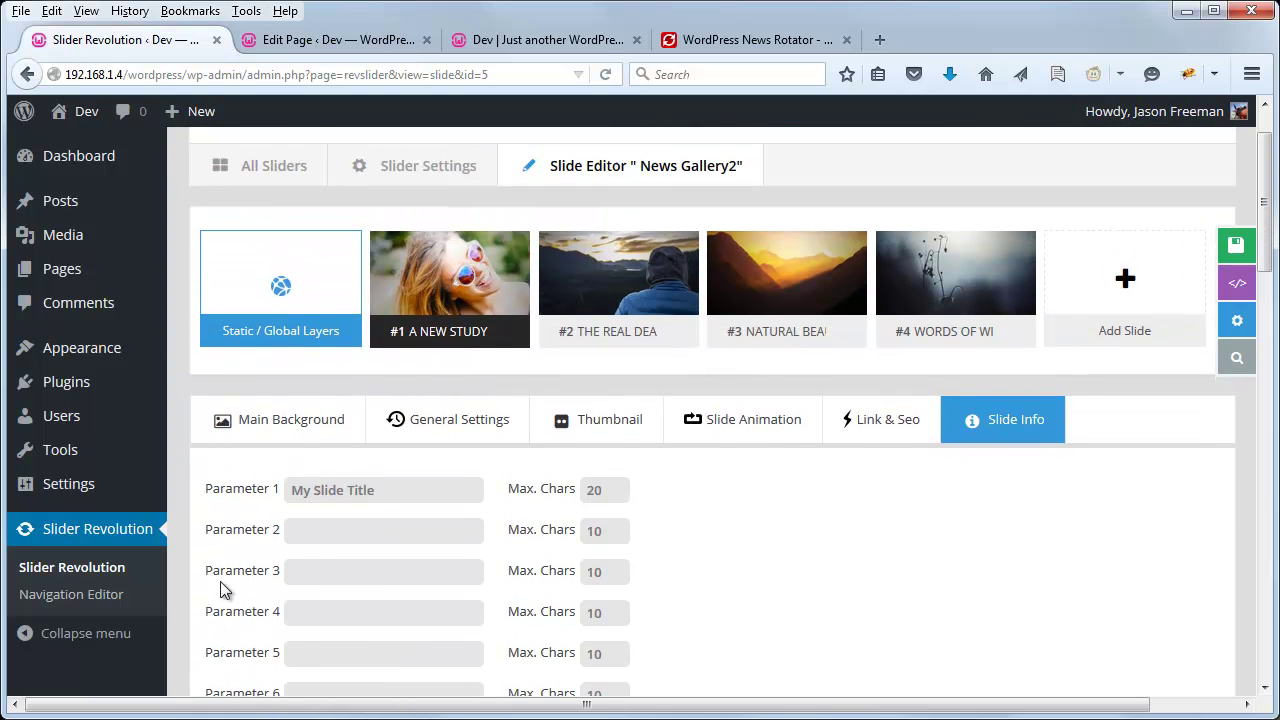